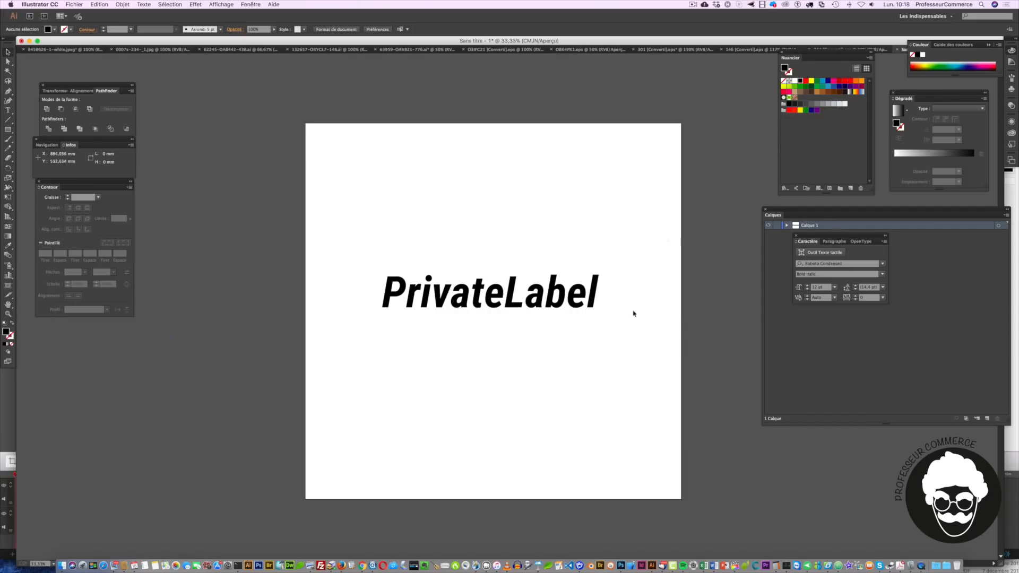
Convert the PrivateLabel text object on the artboard to vector outlines.
left_click(599, 291)
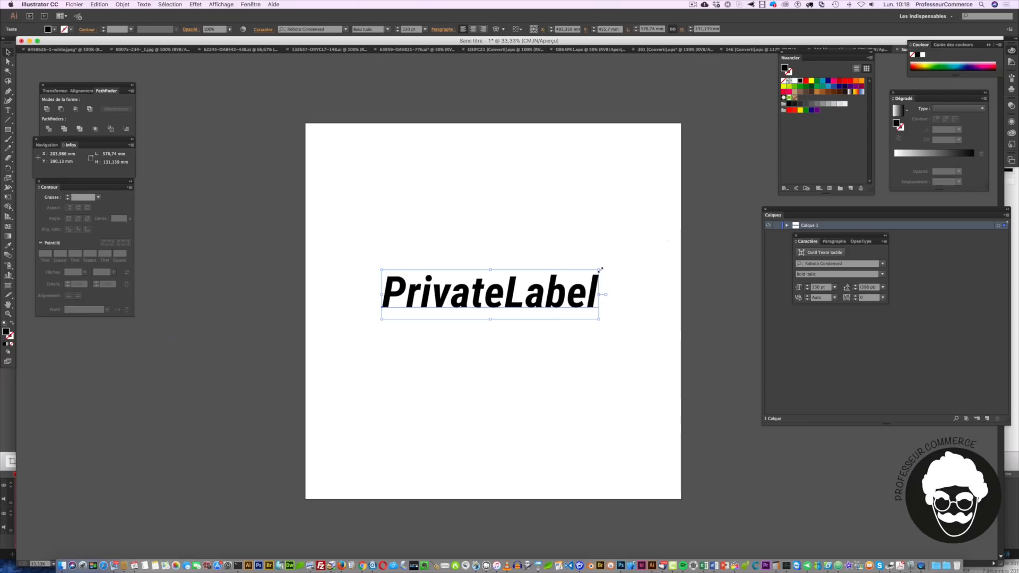
left_click(617, 350)
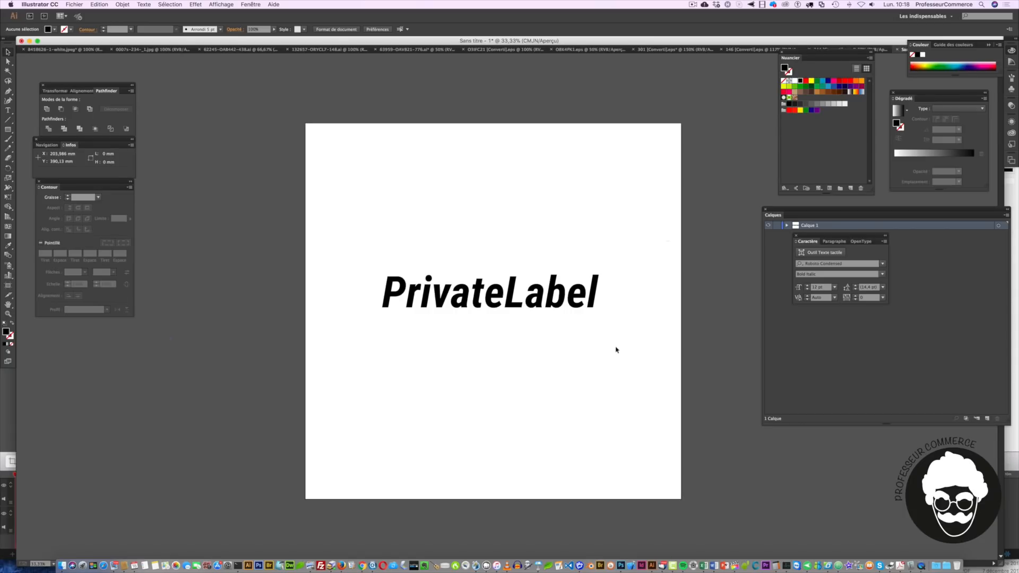
left_click(588, 307)
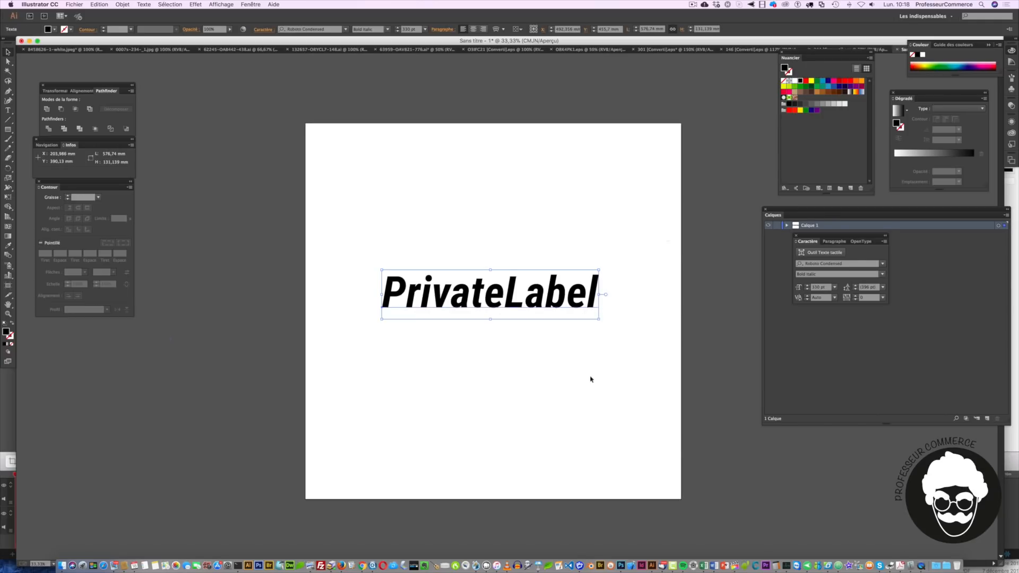
right_click(578, 308)
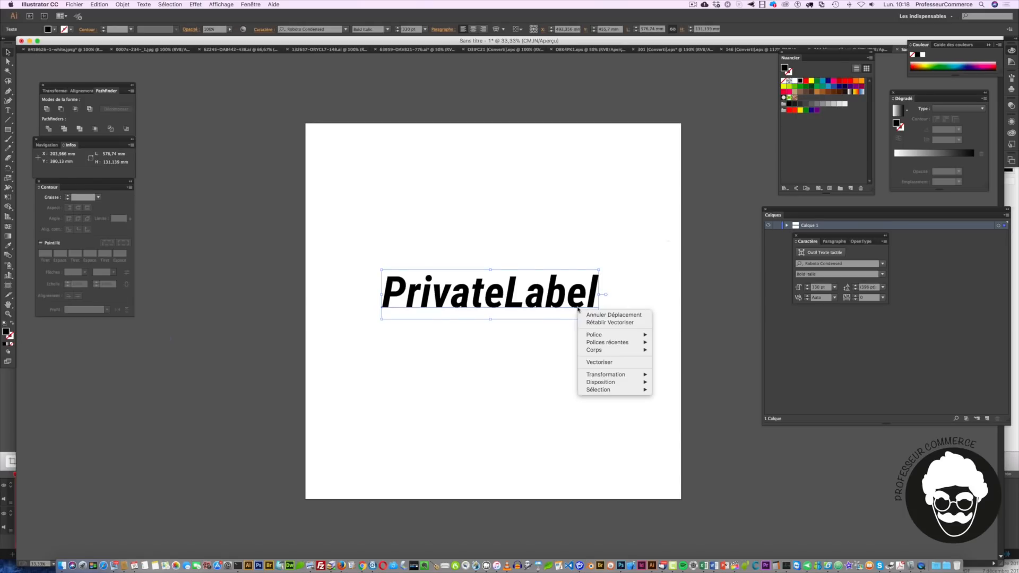
left_click(587, 363)
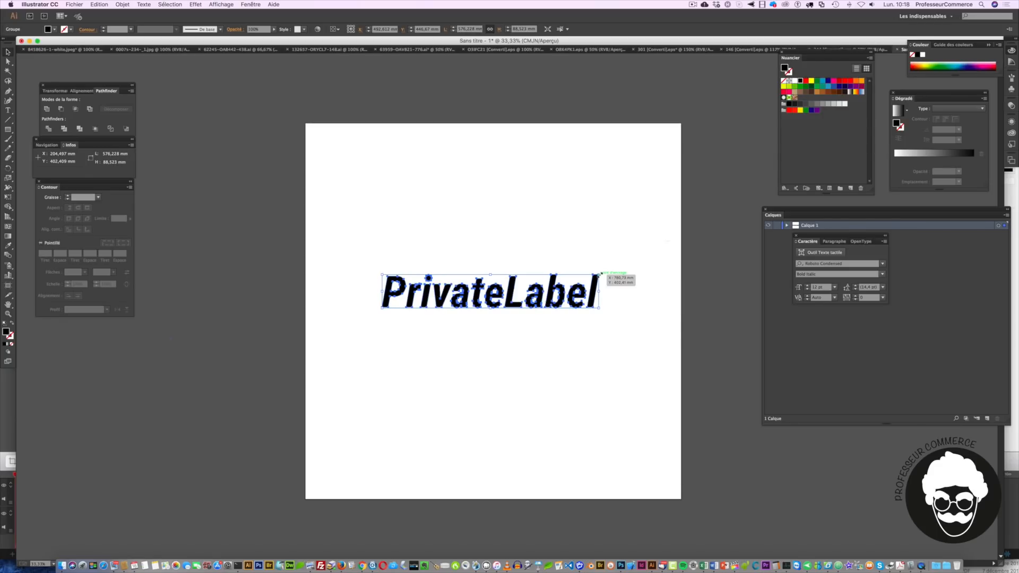
Try enlarging the outlined PrivateLabel text to about 2832 mm wide, and undo the scaling.
left_click_drag(601, 273, 985, 100)
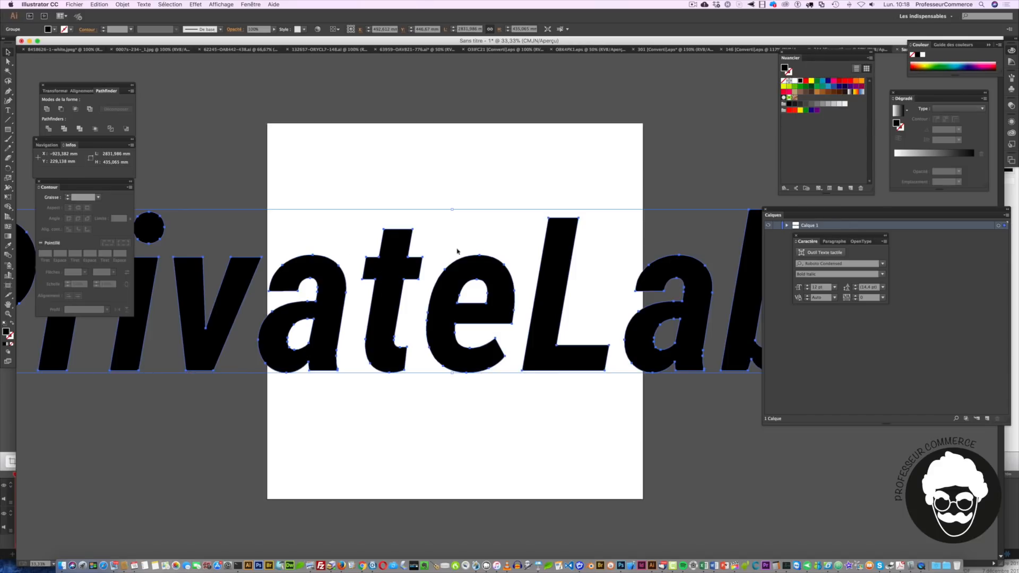
key("super+z")
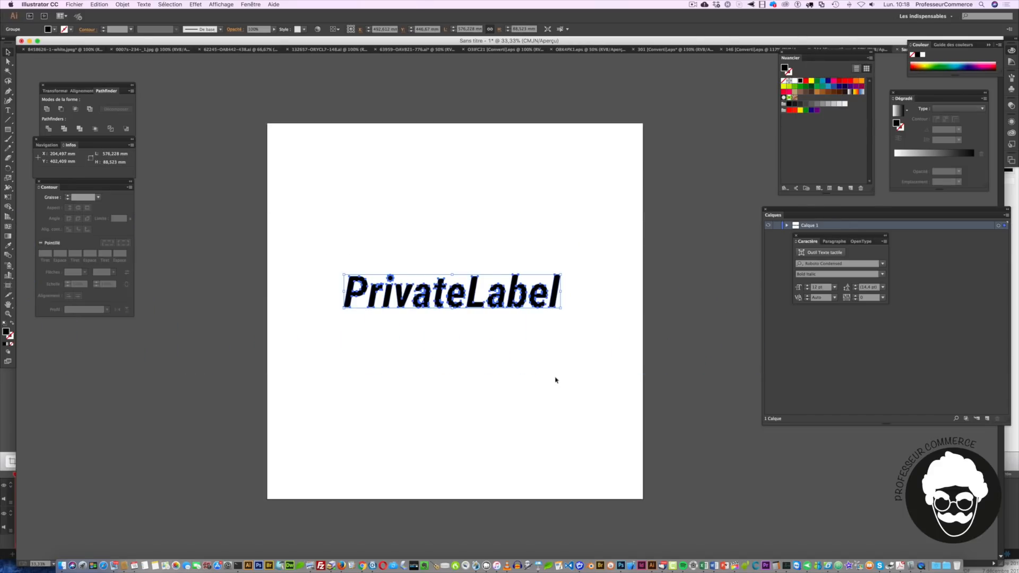
left_click(556, 380)
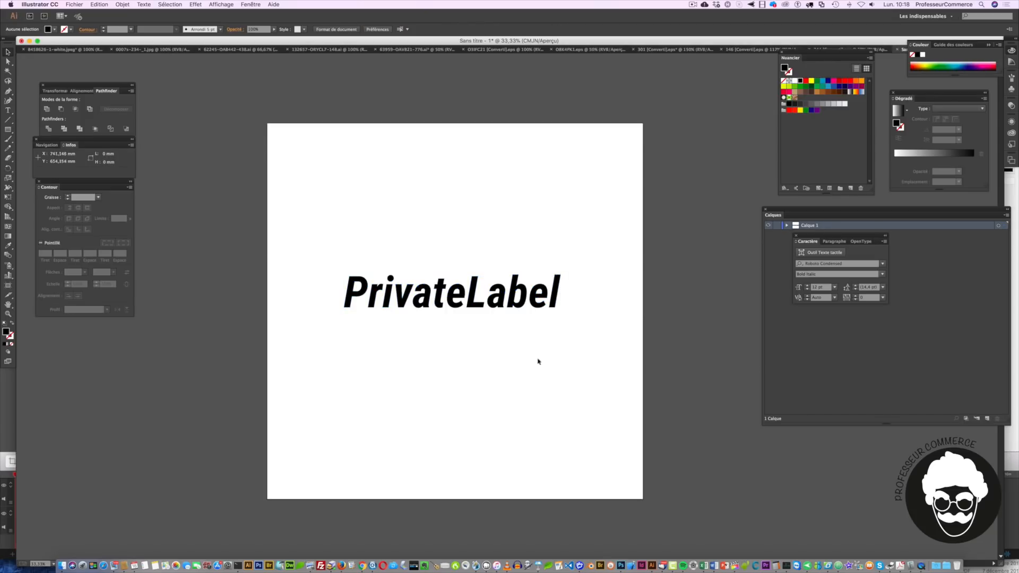
Select the outlined PrivateLabel group and copy it.
left_click(511, 300)
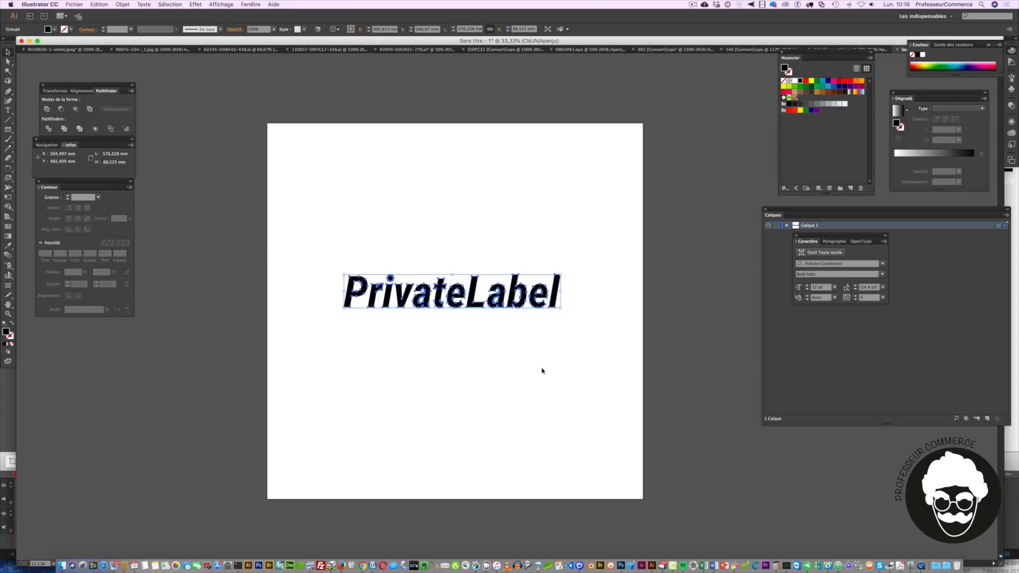
key("super")
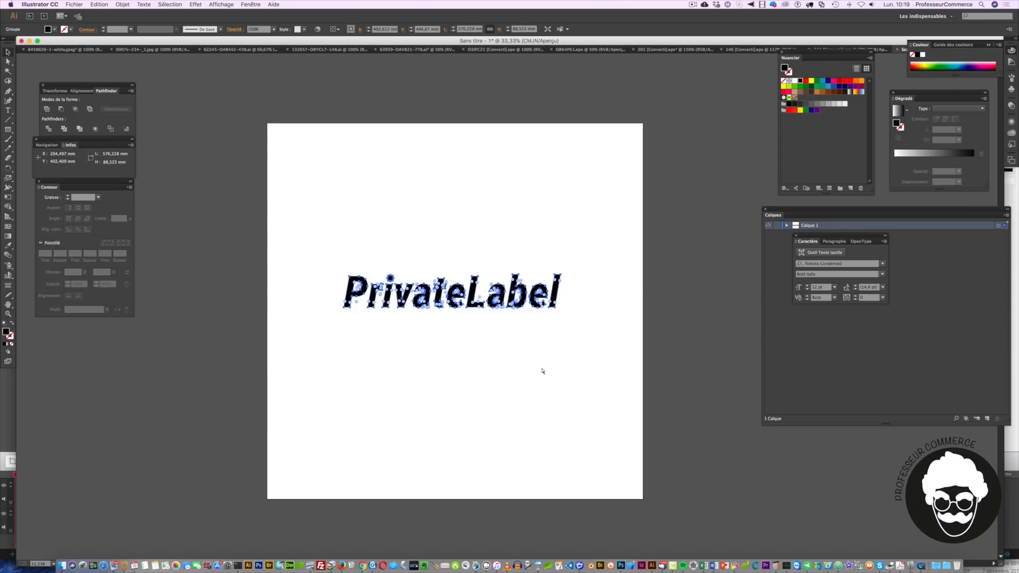
left_click(543, 371)
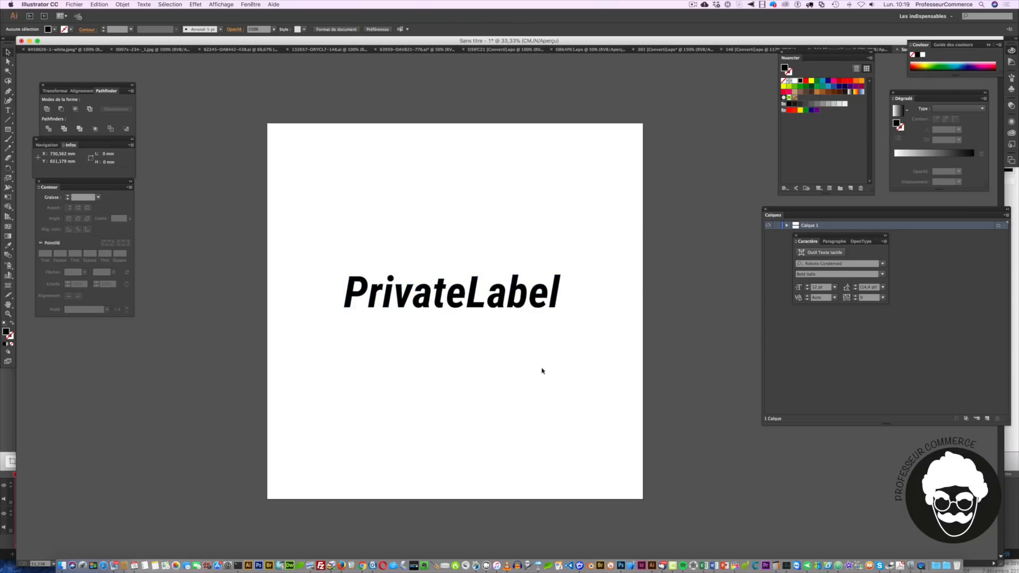
left_click(502, 303)
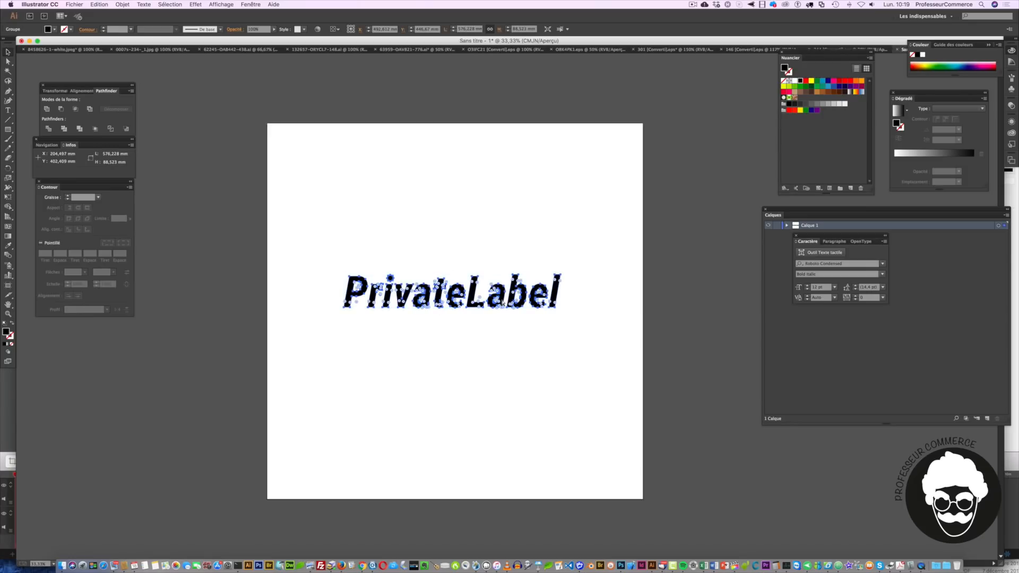
Switch to Photoshop and create a new document 2500 pixels wide and 2500 pixels high.
left_click(629, 549)
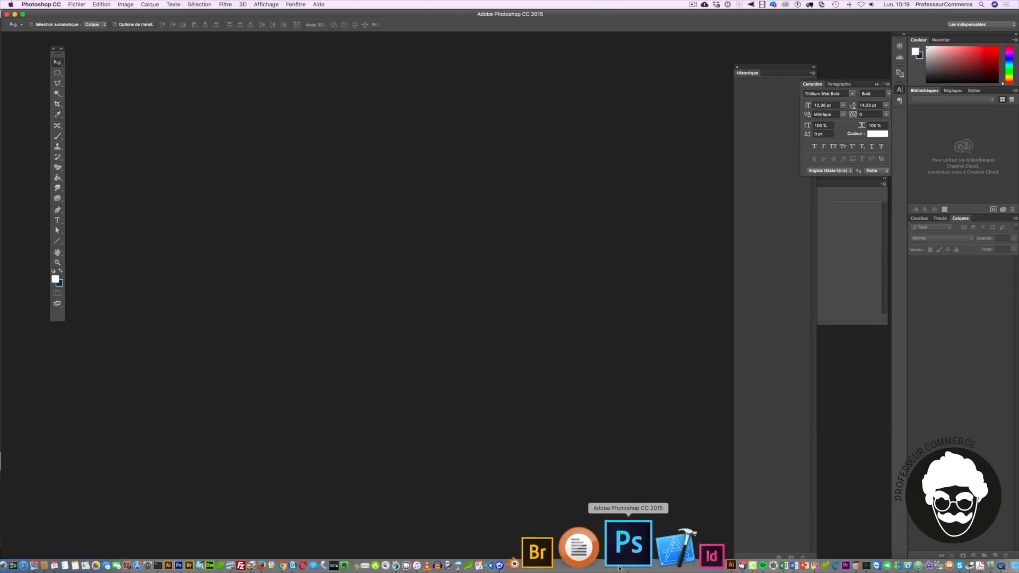
left_click(76, 4)
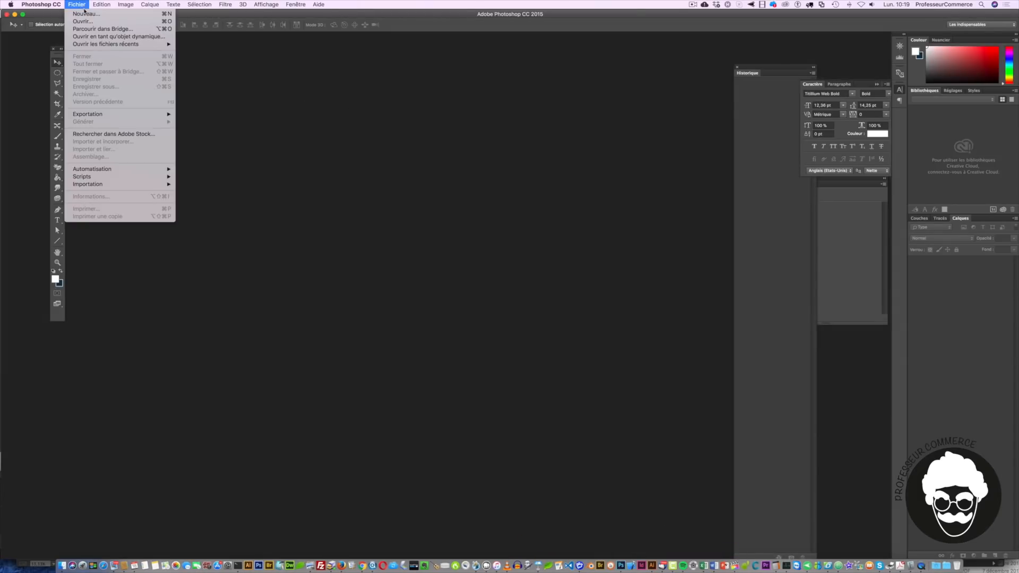
key("super+n")
key("Tab")
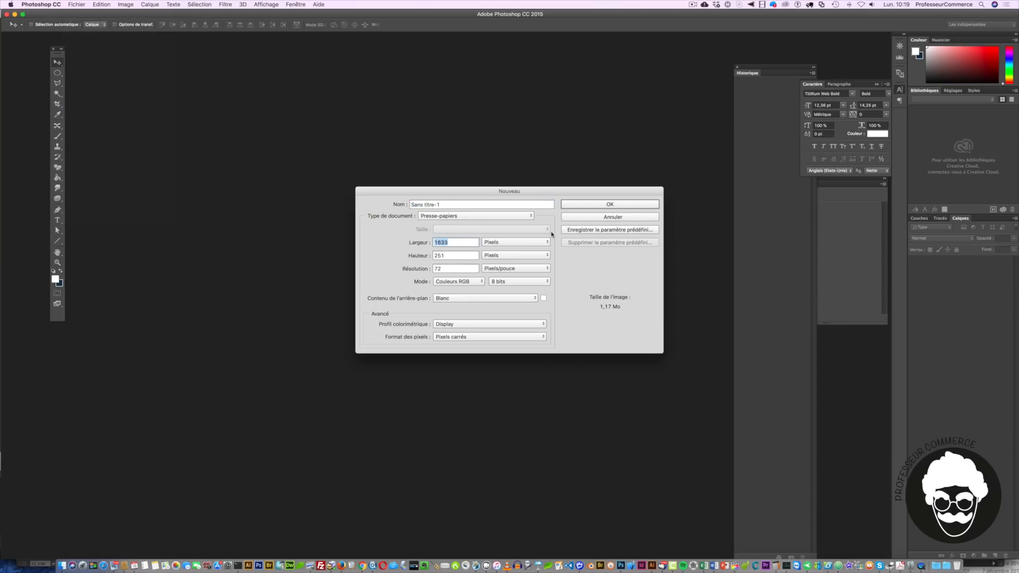
type("2500")
key("Tab")
type("2500")
left_click_drag(442, 271, 434, 271)
left_click(596, 206)
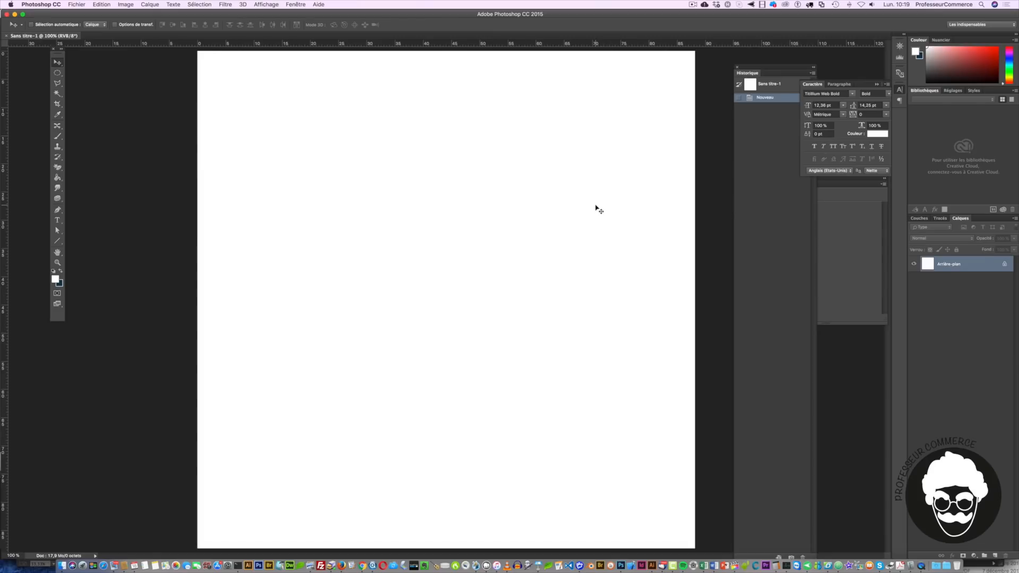
Paste the copied PrivateLabel artwork as a smart object and enlarge it to about 284%.
key("super+v")
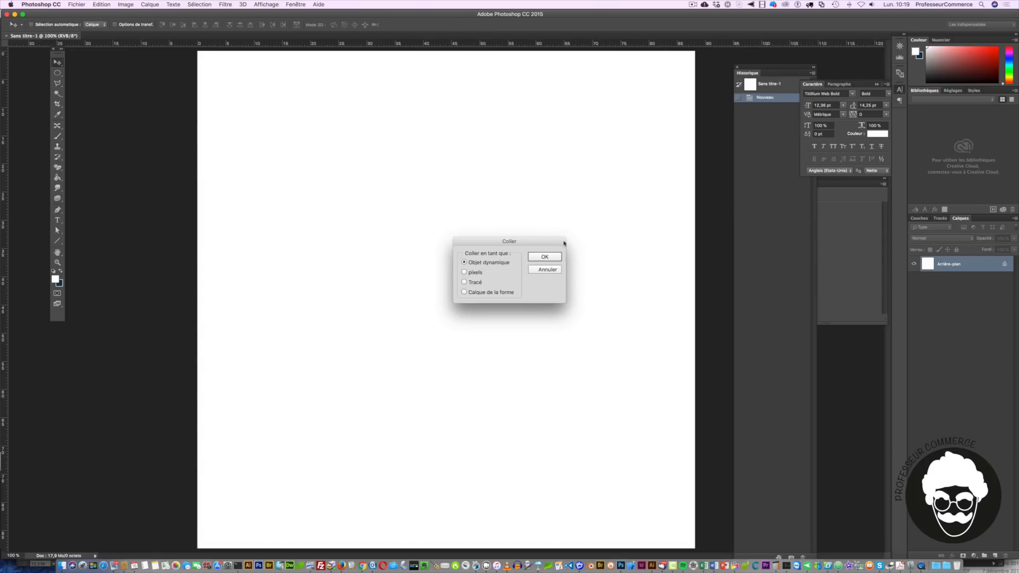
left_click(538, 259)
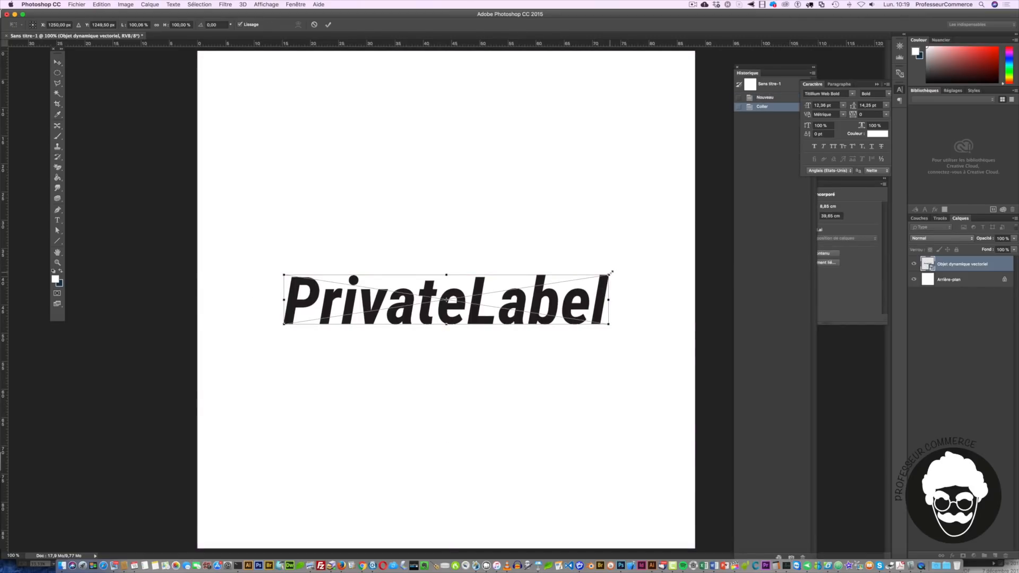
left_click_drag(612, 272, 924, 169)
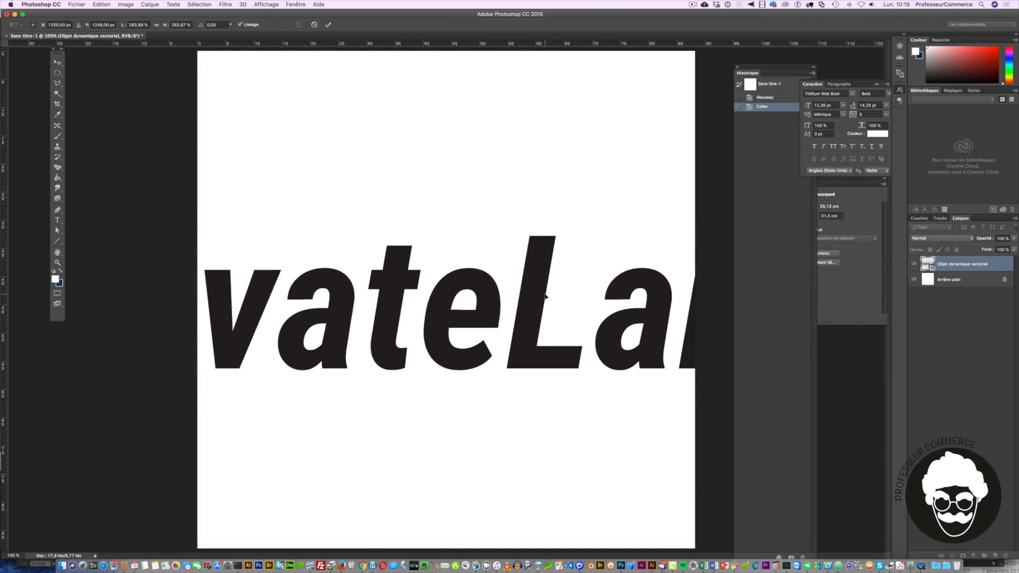
key("Return")
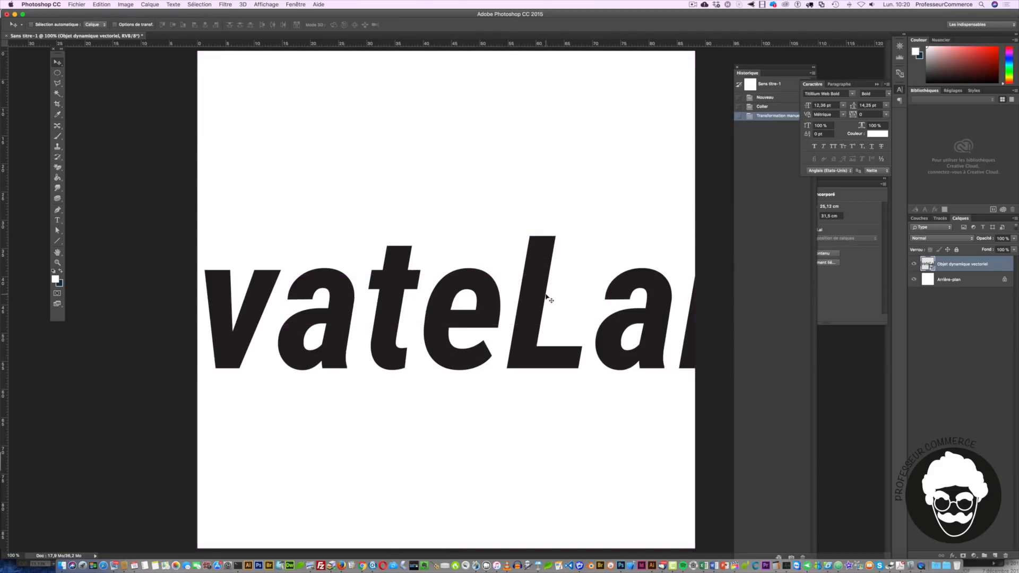
Delete the smart object layer and paste the copied artwork as pixels instead.
key("Delete")
key("super+v")
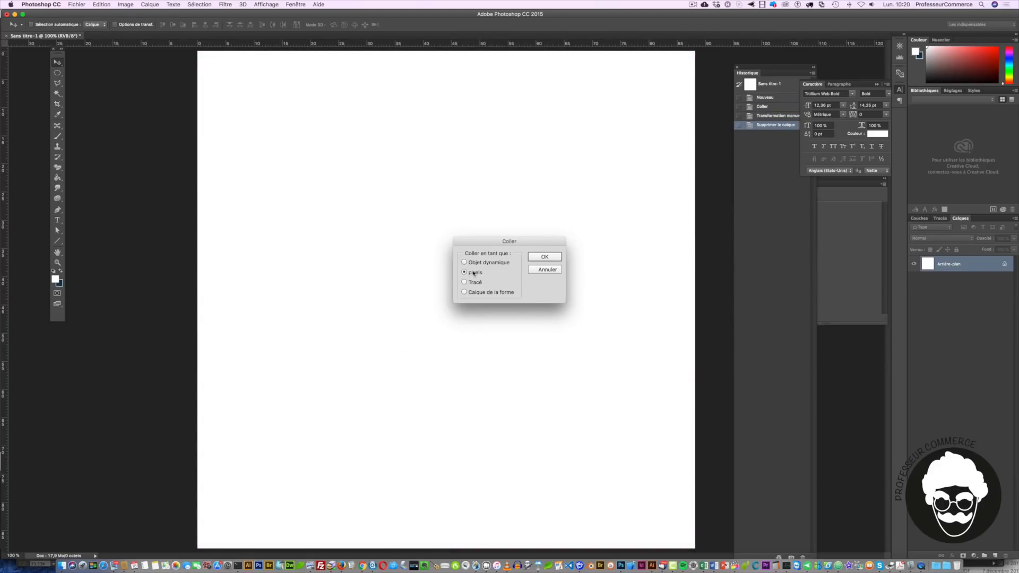
left_click(555, 257)
key("Return")
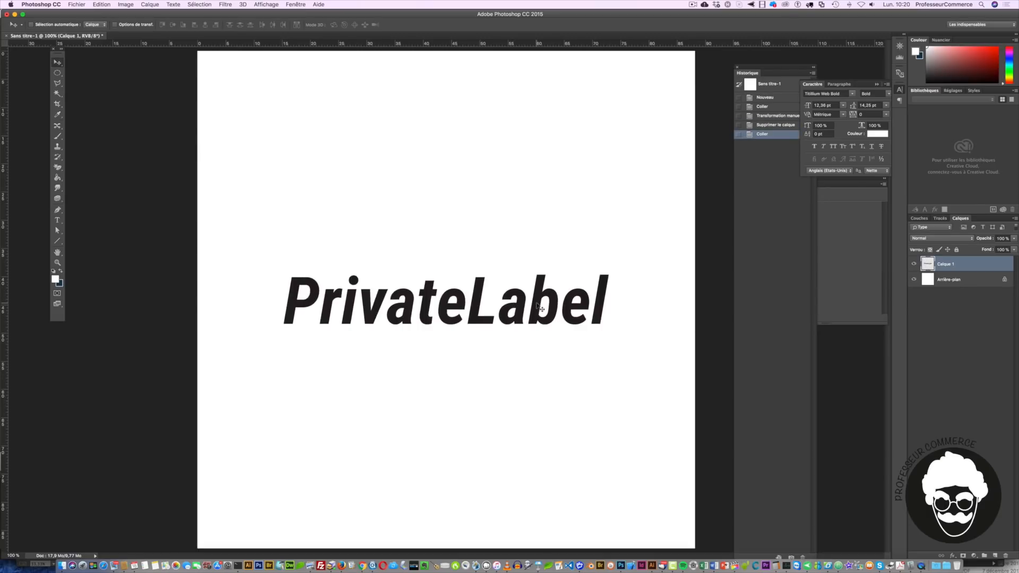
Enlarge the pixel version of the PrivateLabel text to about 355% with a free transform.
key("super+t")
left_click_drag(616, 272, 978, 154)
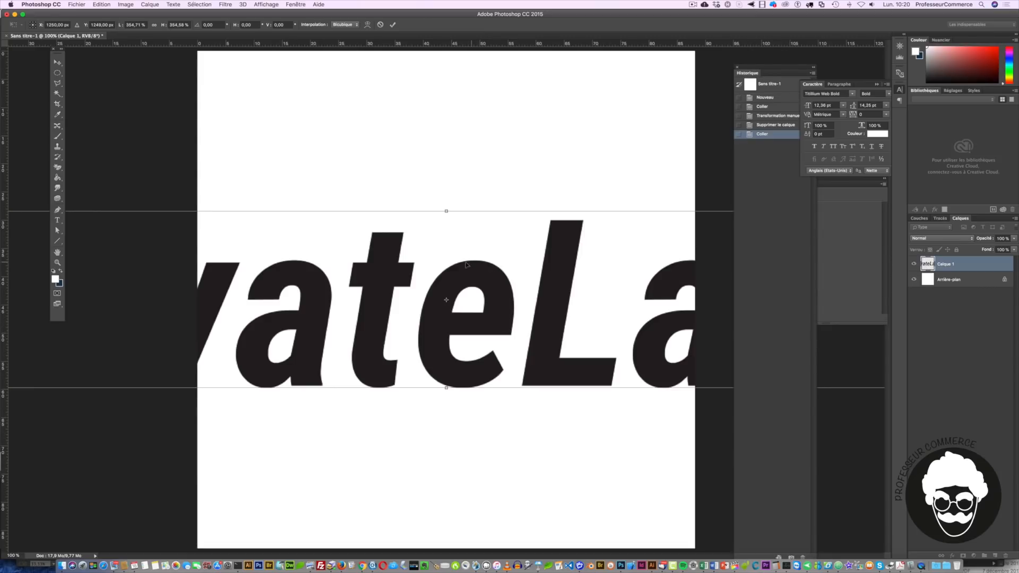
key("Return")
Scale the enlarged pixel layer by a further 400% with width and height linked.
key("super+t")
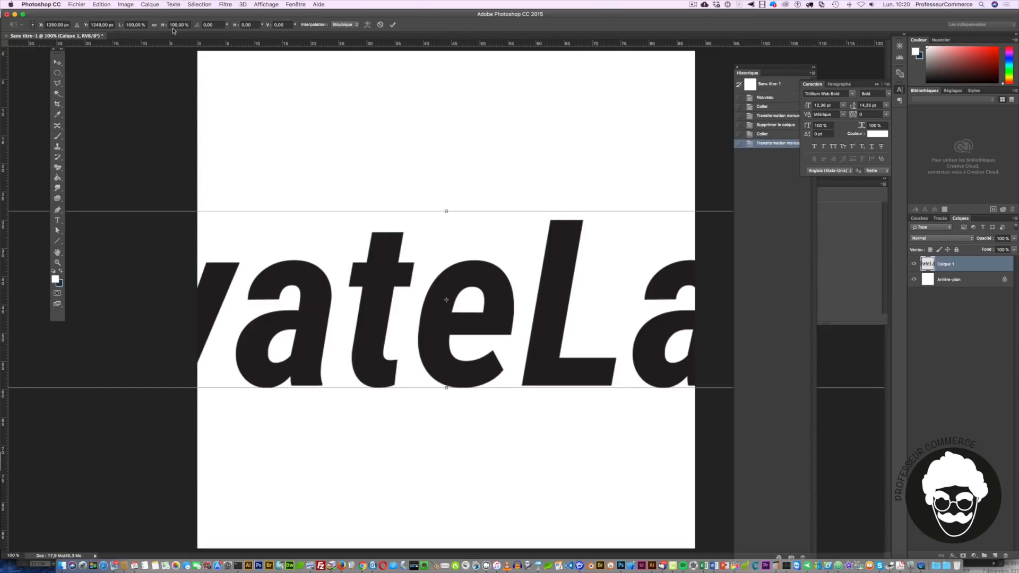
left_click(154, 25)
left_click(175, 25)
type("400")
key("Return")
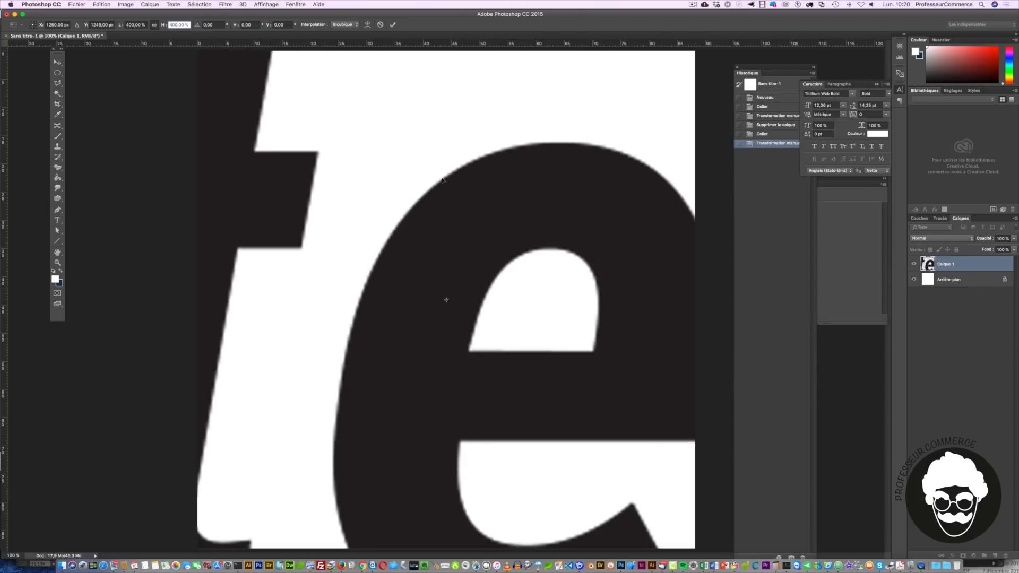
key("Return")
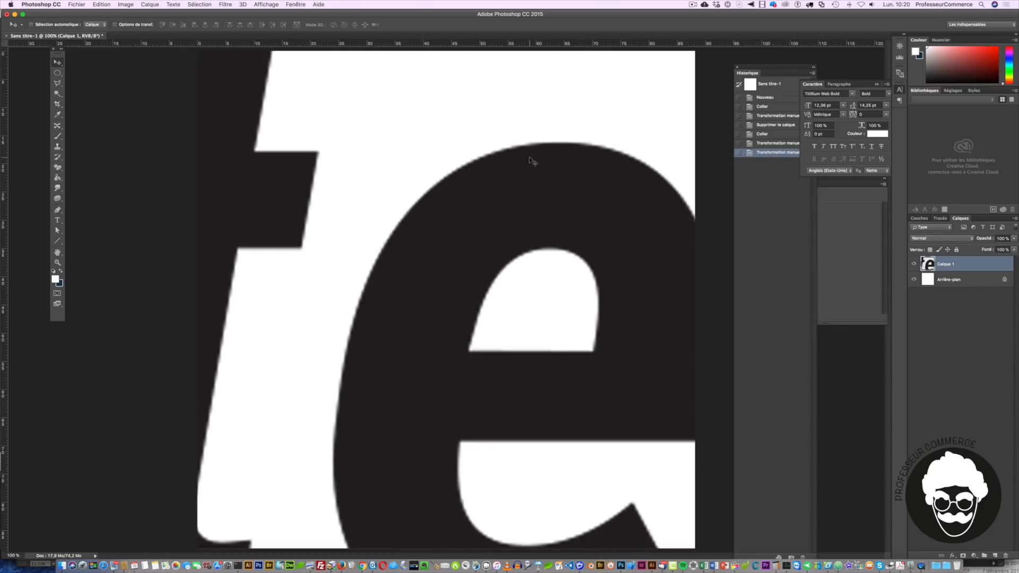
Delete the pixel layer and paste the copied artwork again as a smart object at its default size.
key("Delete")
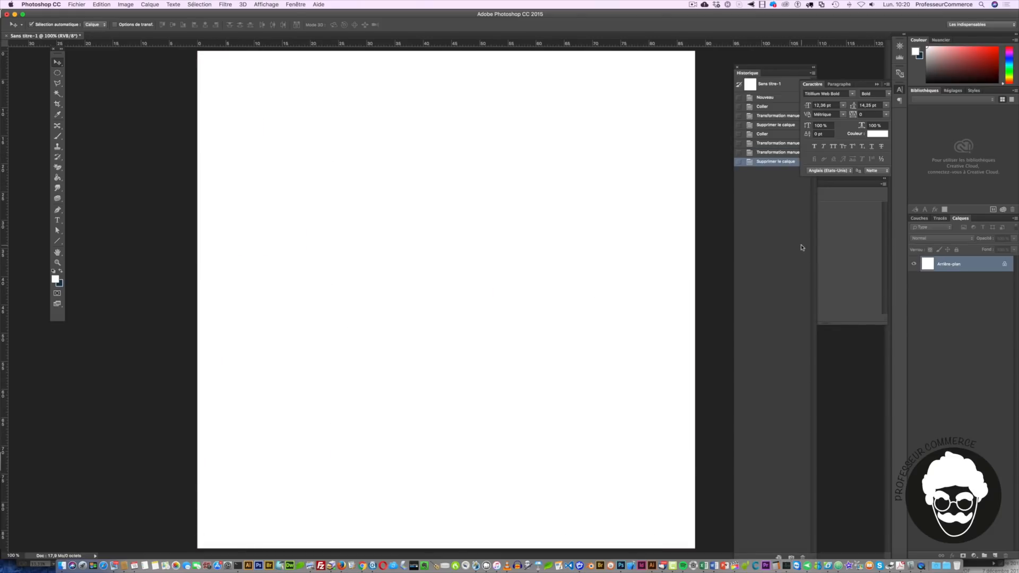
key("super+v")
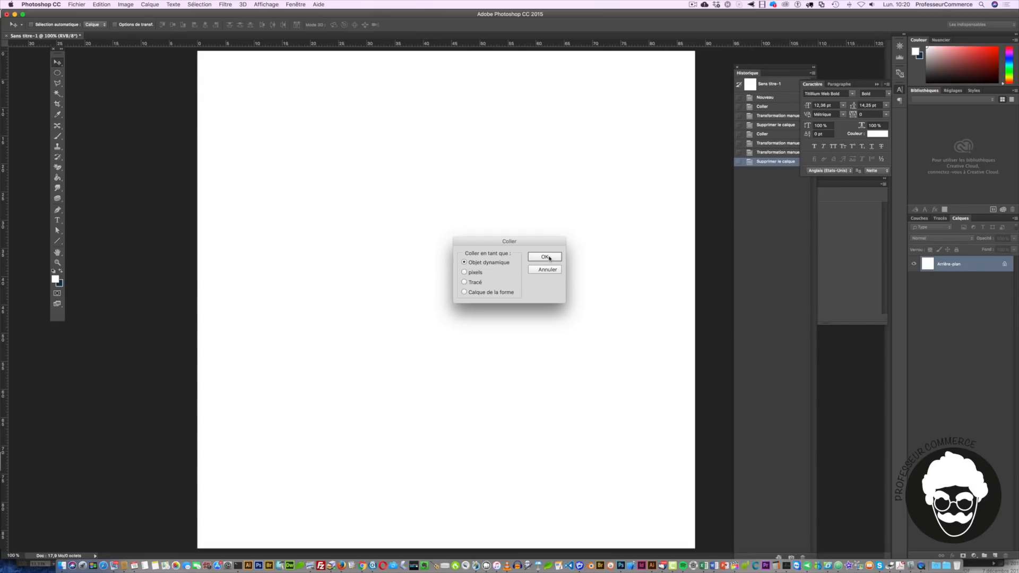
left_click(549, 257)
key("Return")
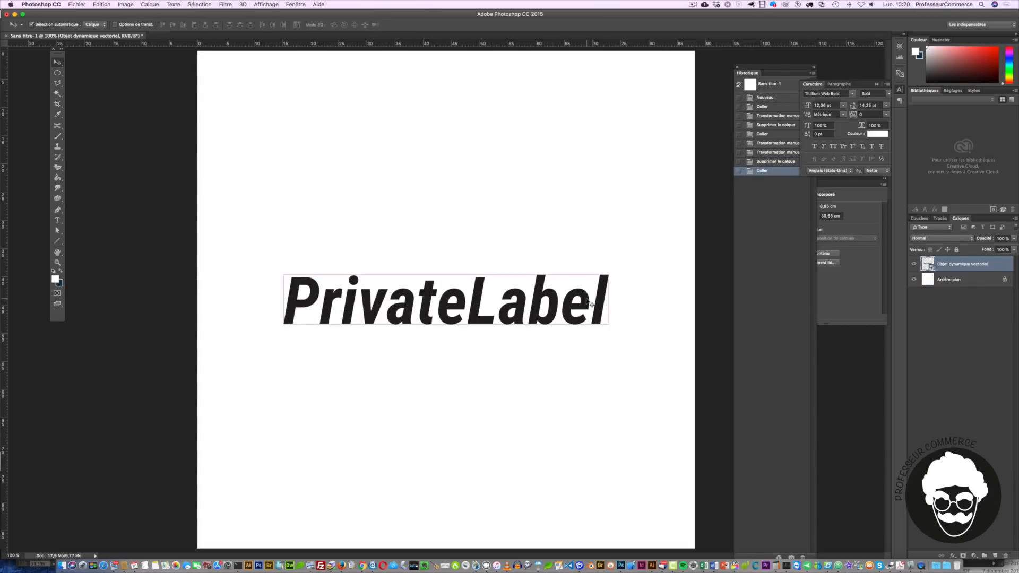
Try scaling the smart object to about 4000% with linked proportions, and revert to the state just after pasting.
key("super+t")
left_click(156, 25)
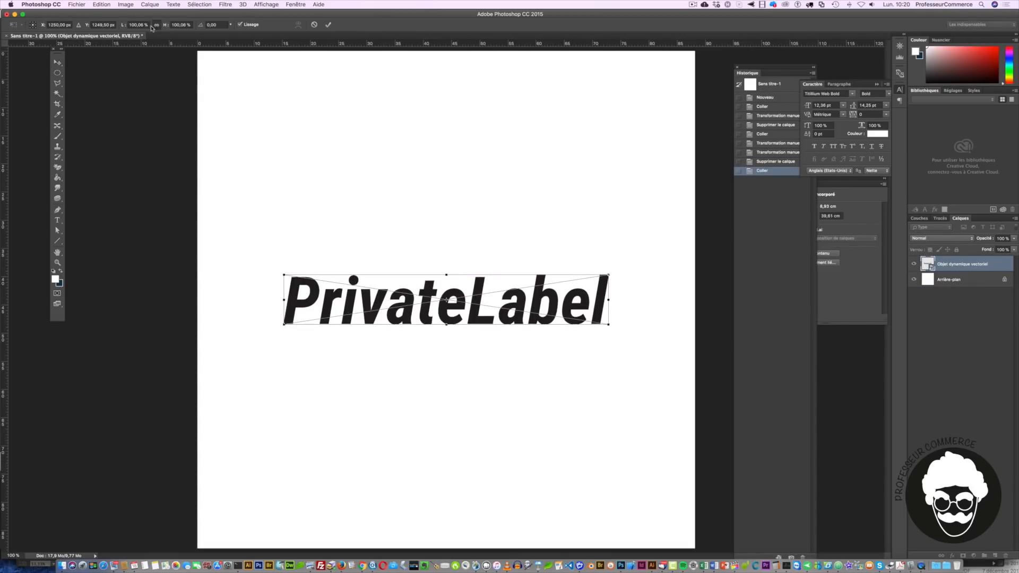
type("4")
key("Return")
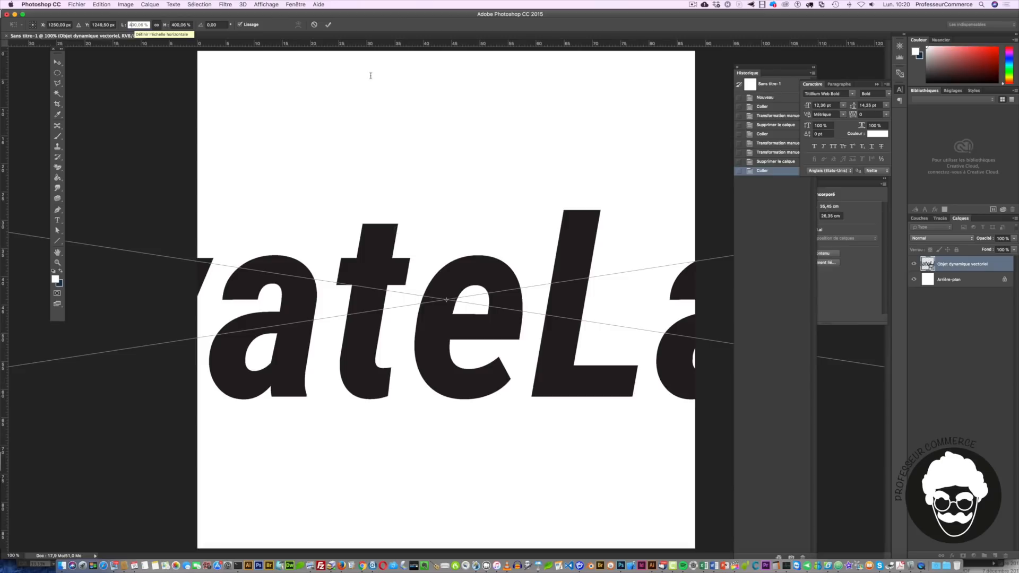
type("0")
left_click(328, 25)
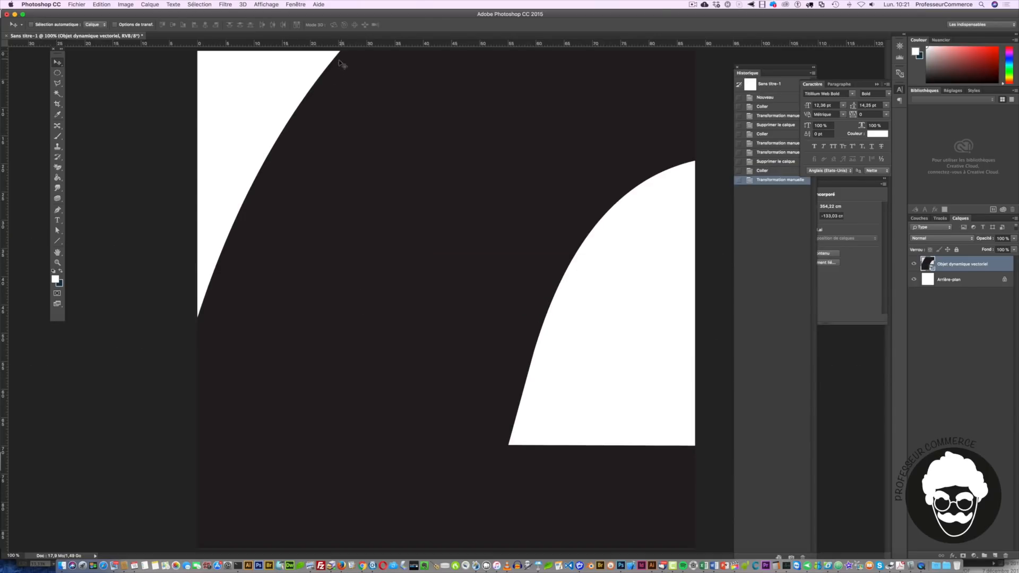
left_click(779, 170)
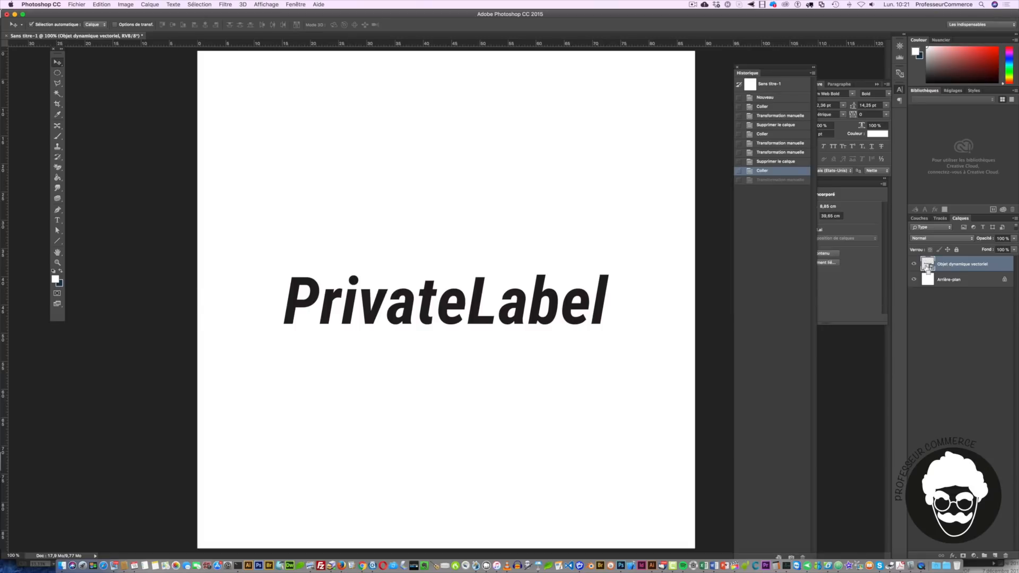
Load the PrivateLabel smart object's outline as a selection, save it as a new channel named MonLogo, and deselect.
left_click(927, 267, "super")
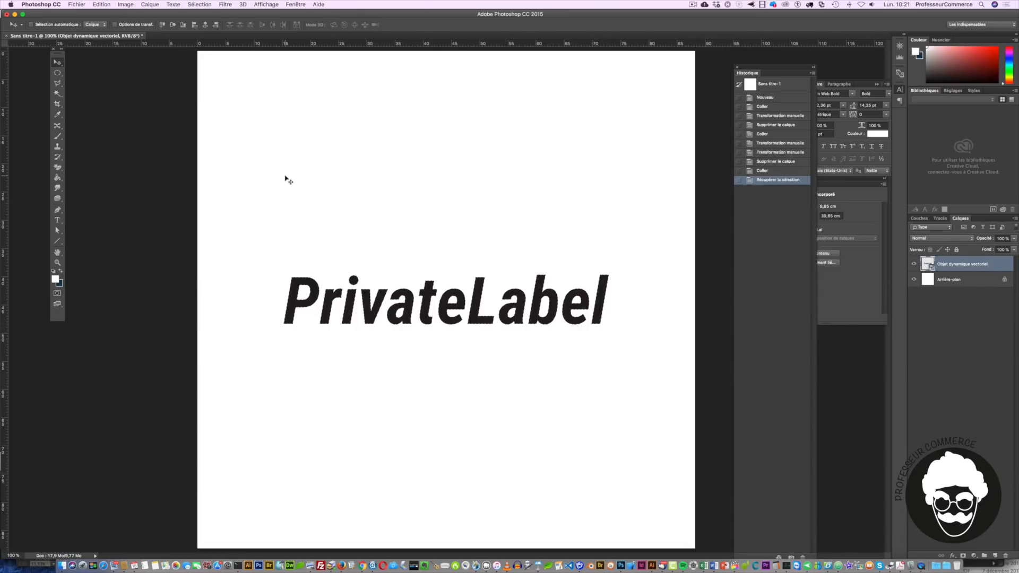
left_click(201, 4)
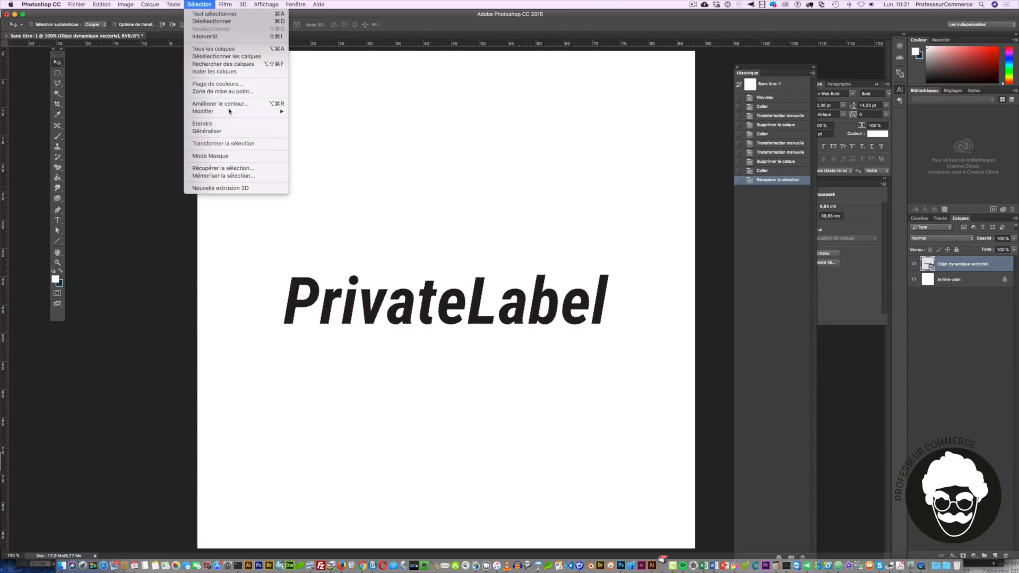
left_click(231, 176)
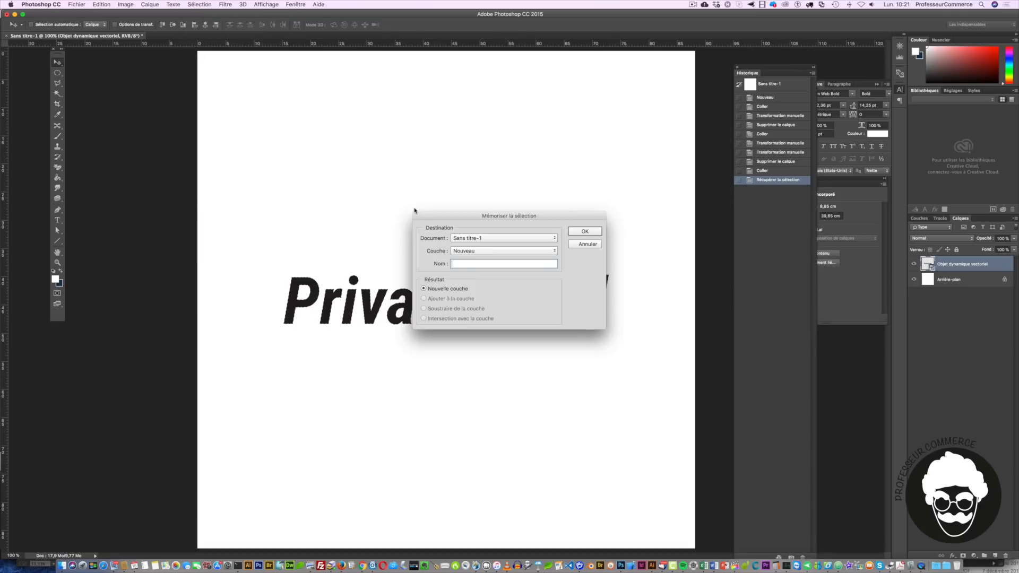
type("MonLogo")
key("Return")
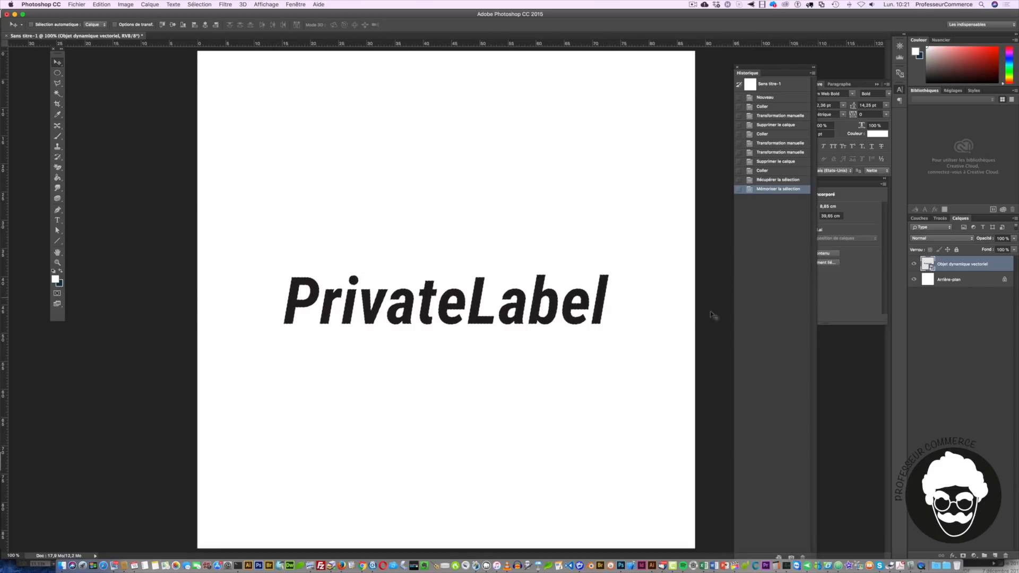
key("super+d")
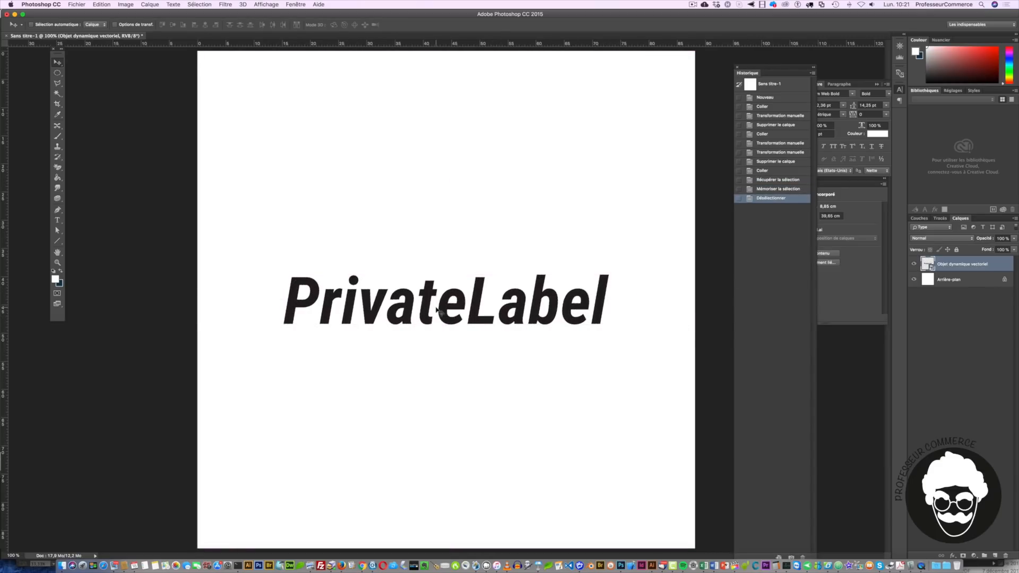
Display the MonLogo channel on its own as the active channel.
left_click(920, 219)
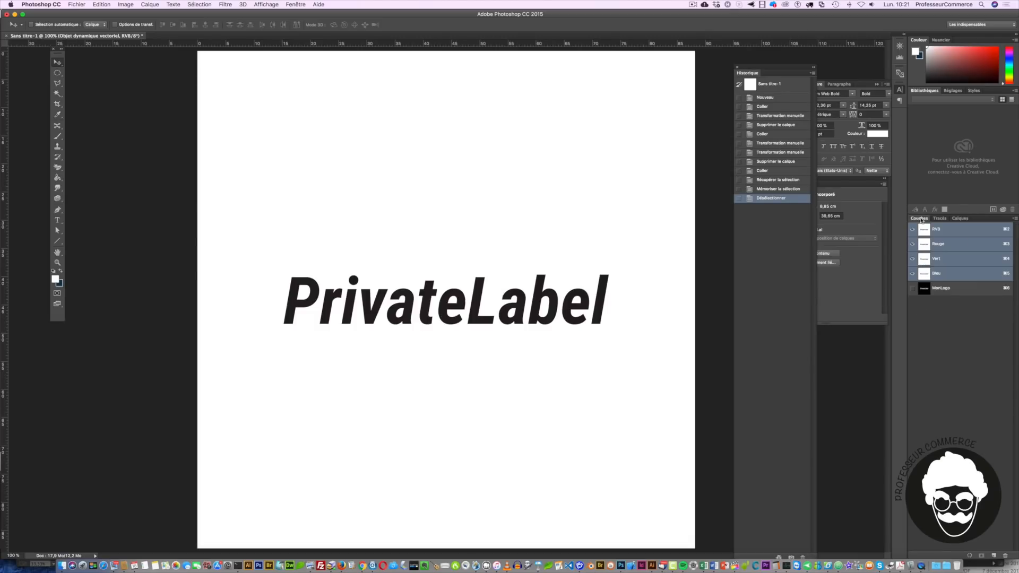
left_click(950, 288)
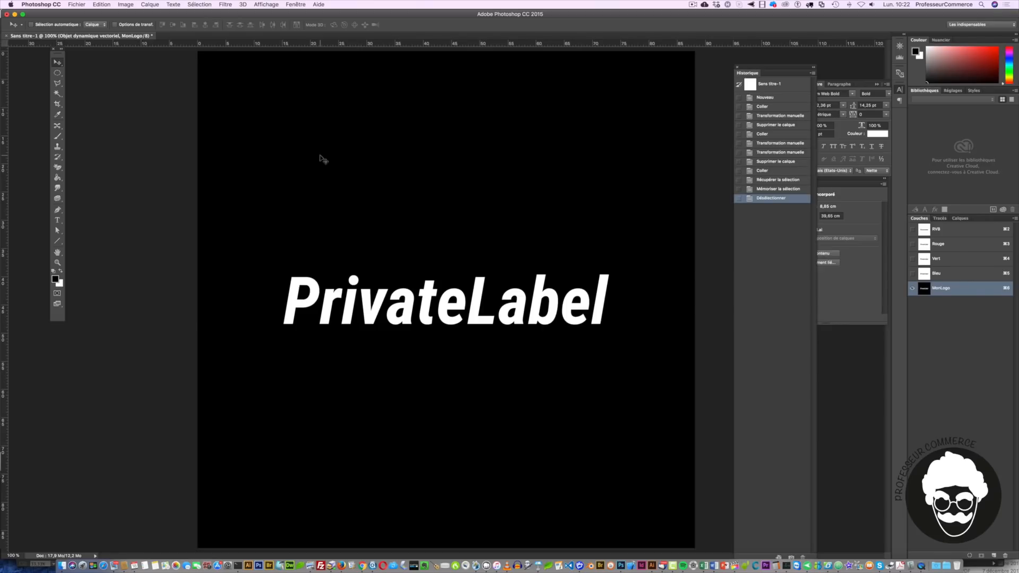
left_click(227, 5)
mouse_move(242, 124)
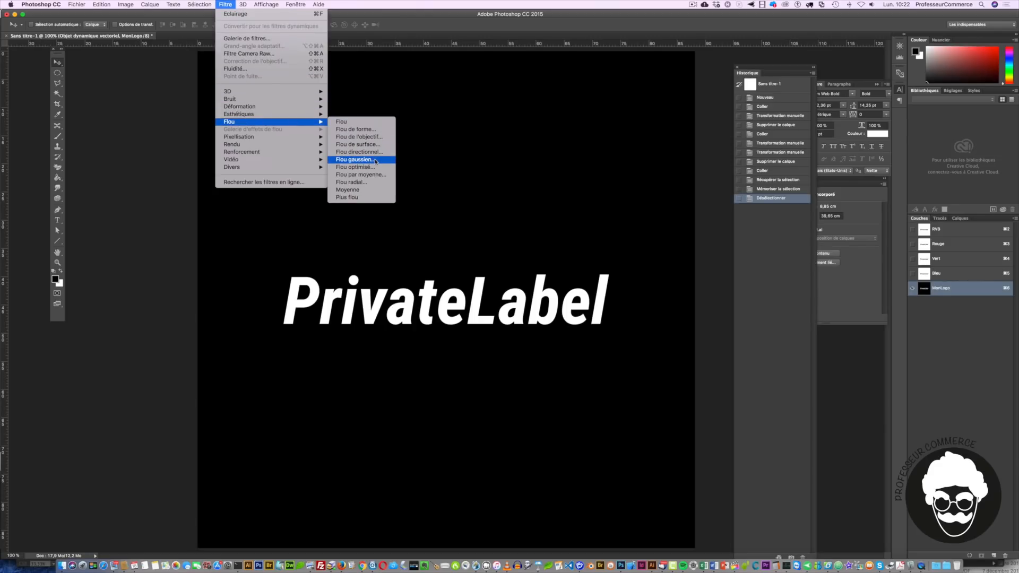
left_click(432, 90)
left_click(234, 4)
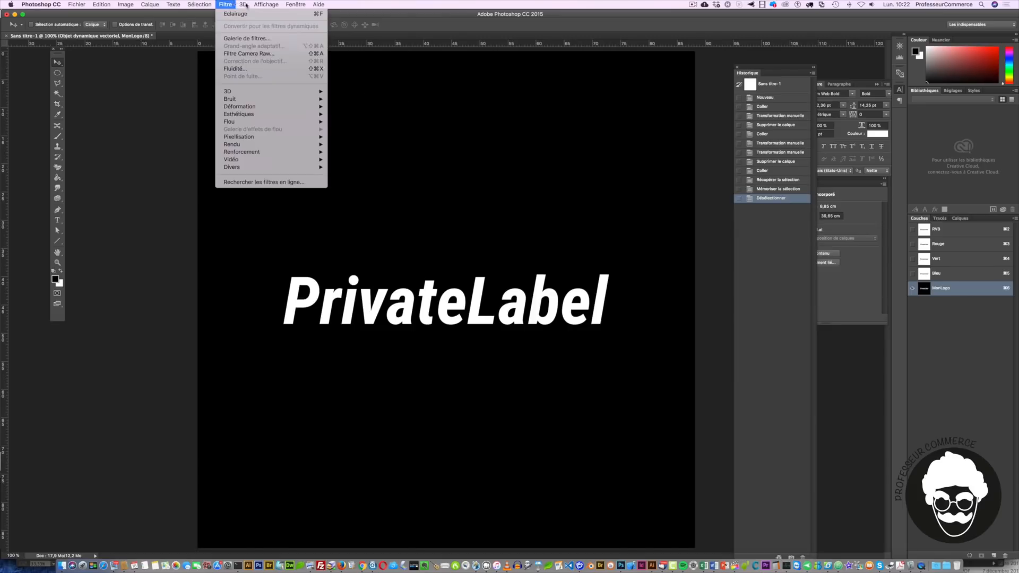
left_click(993, 296)
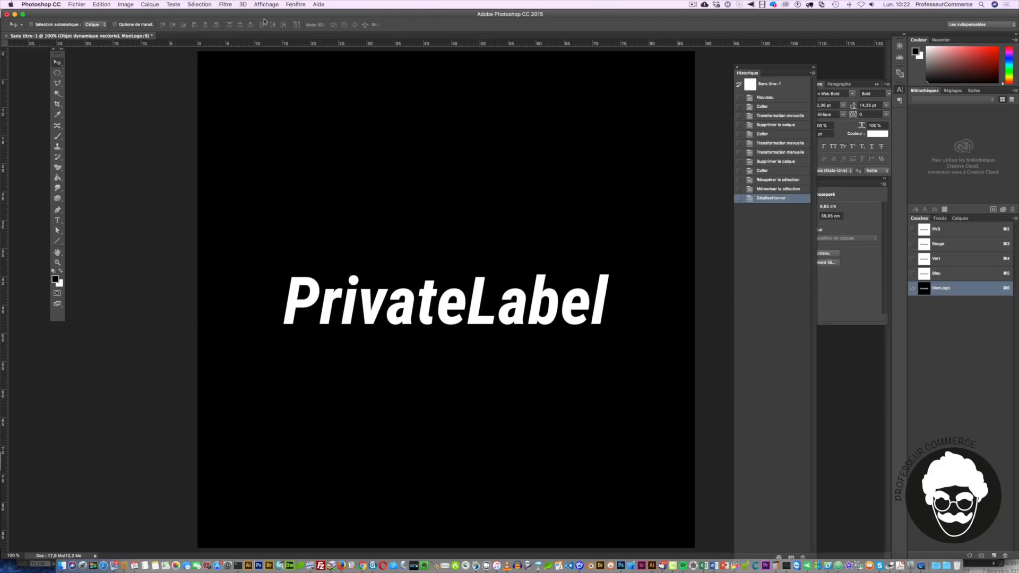
Apply a Gaussian blur with a 0.5 pixel radius to the MonLogo channel.
left_click(218, 4)
mouse_move(256, 123)
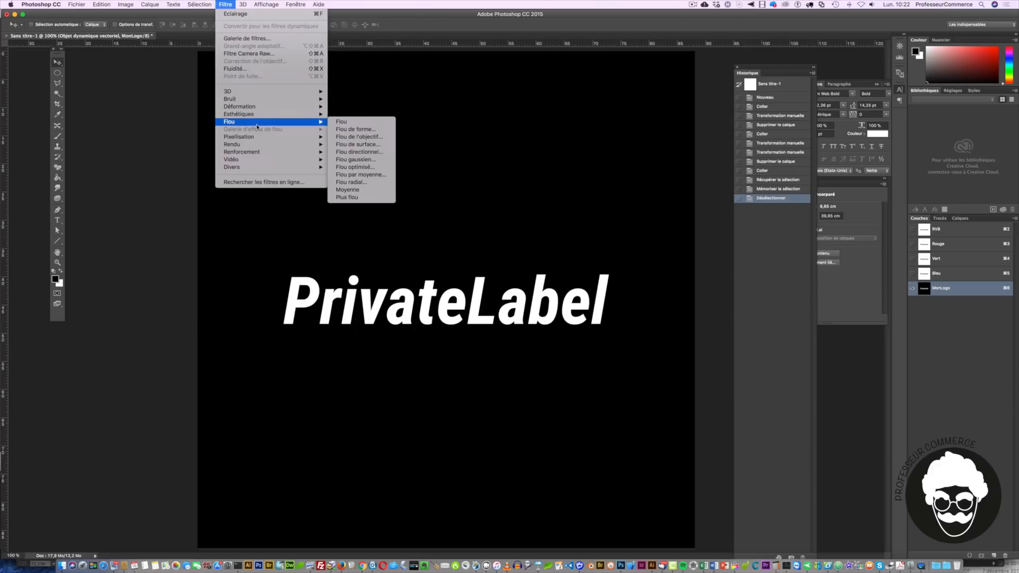
left_click(355, 159)
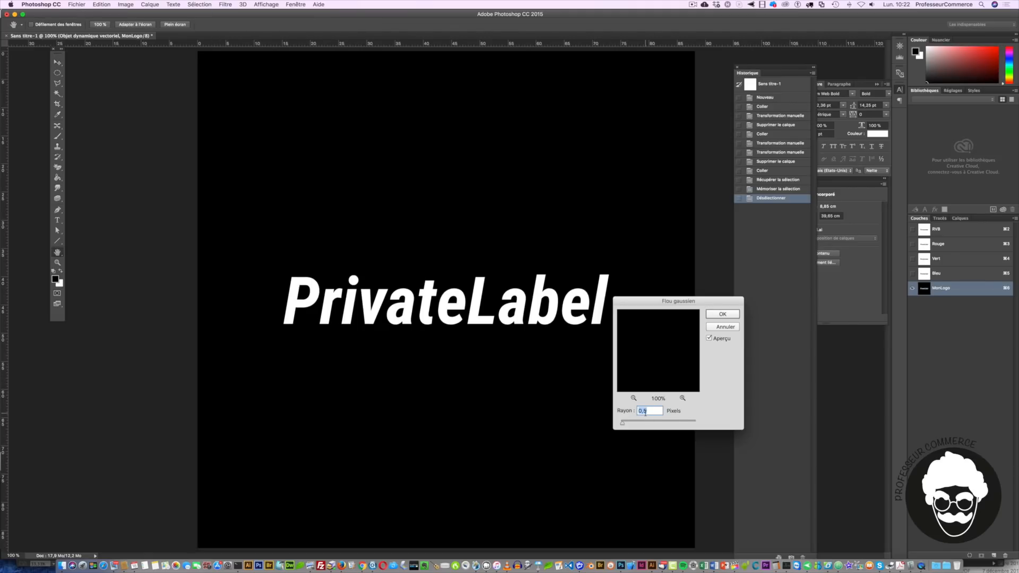
left_click(651, 410)
left_click(723, 315)
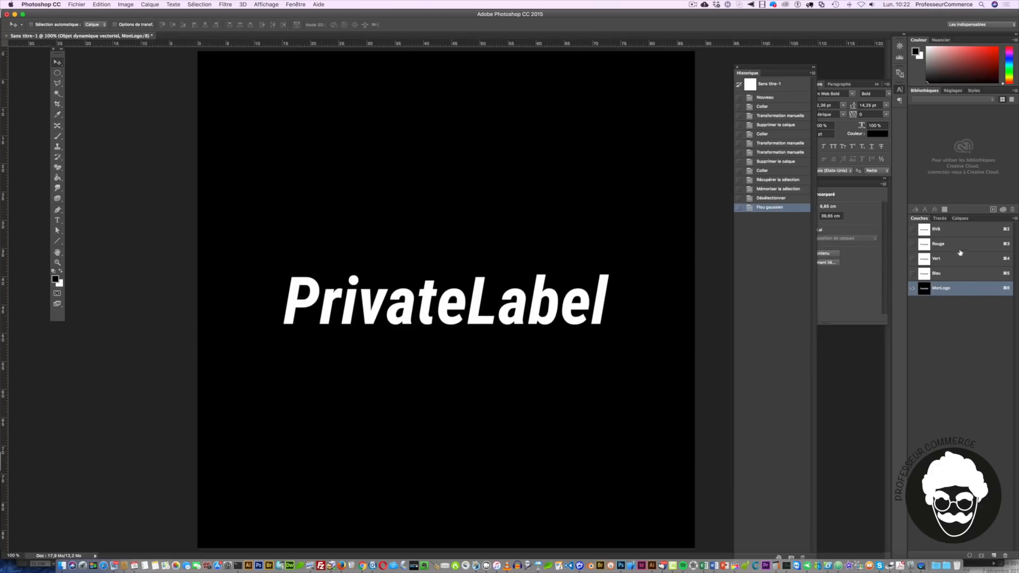
Return to the smart object layer, create a new layer above it, and fill the new layer with white.
left_click(960, 219)
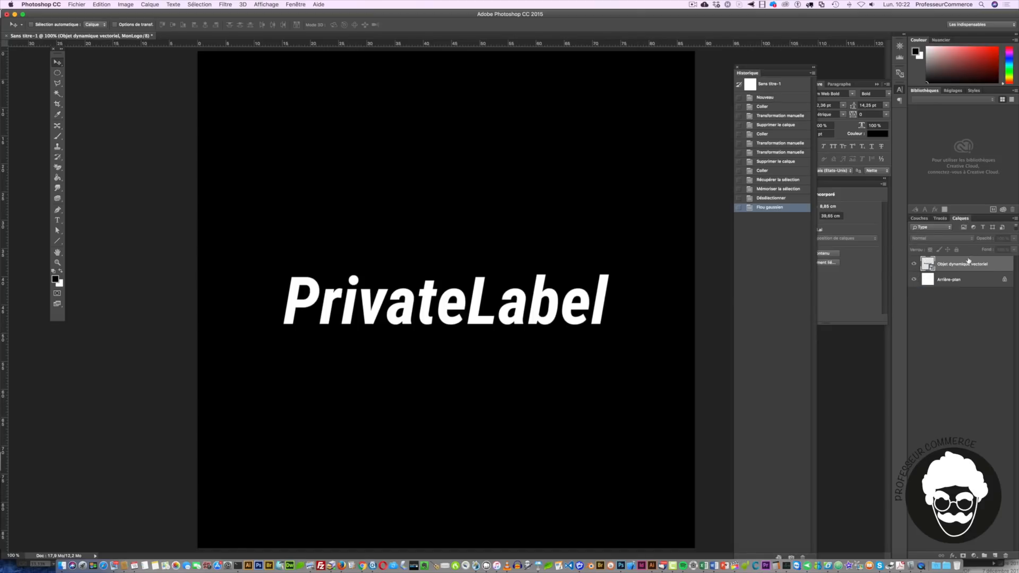
left_click(920, 218)
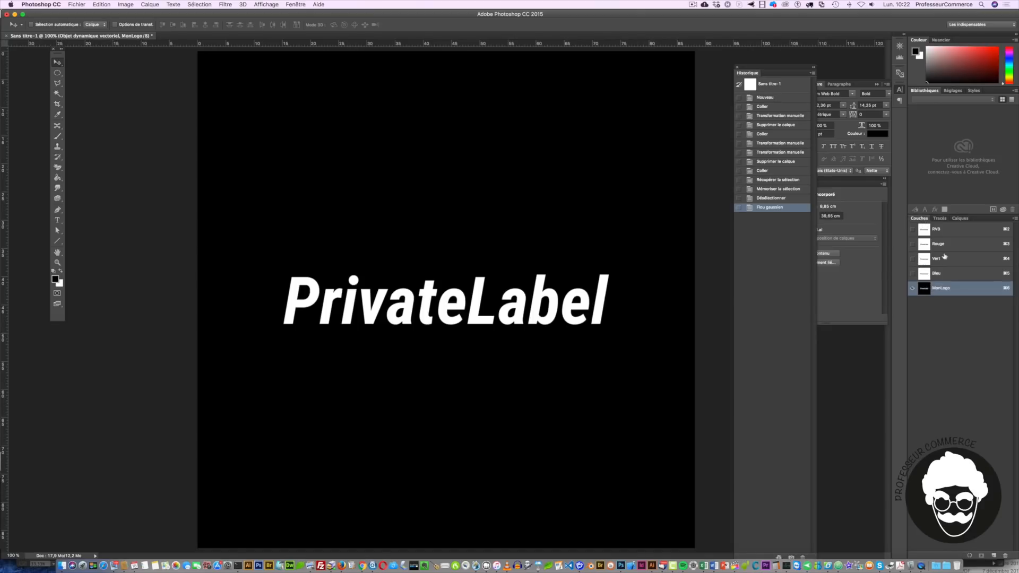
left_click(961, 219)
left_click(964, 264)
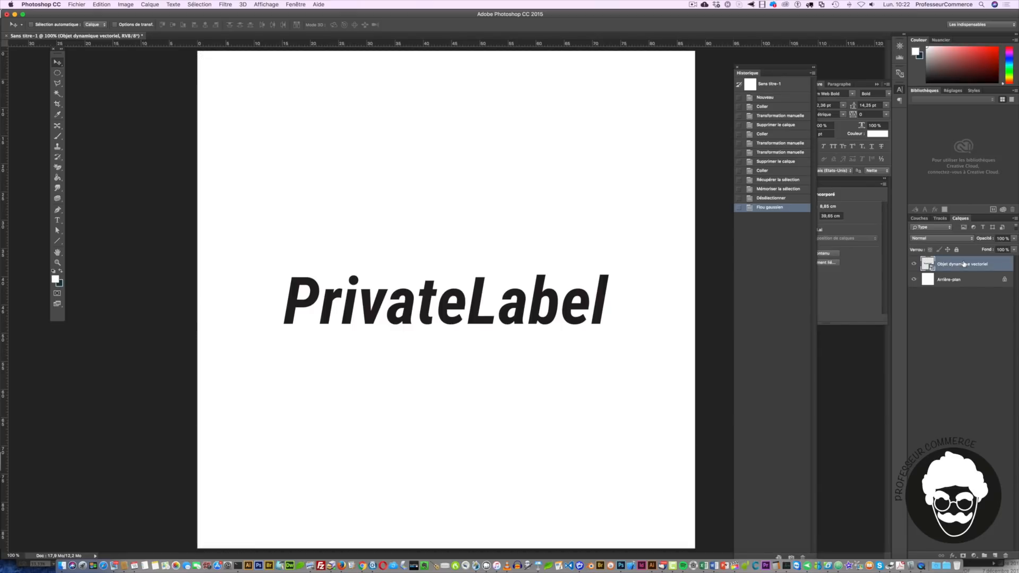
left_click(996, 555)
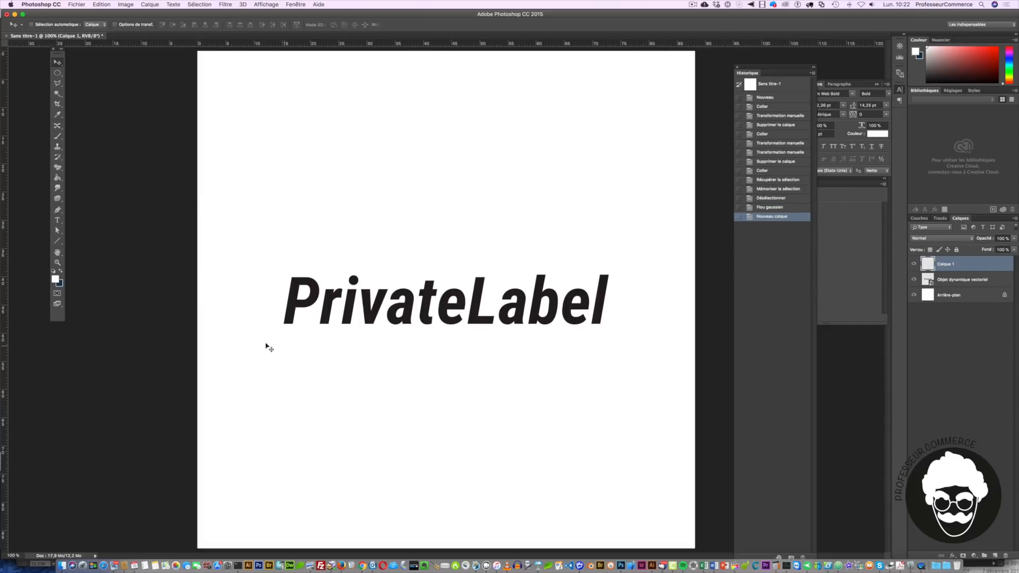
left_click(57, 178)
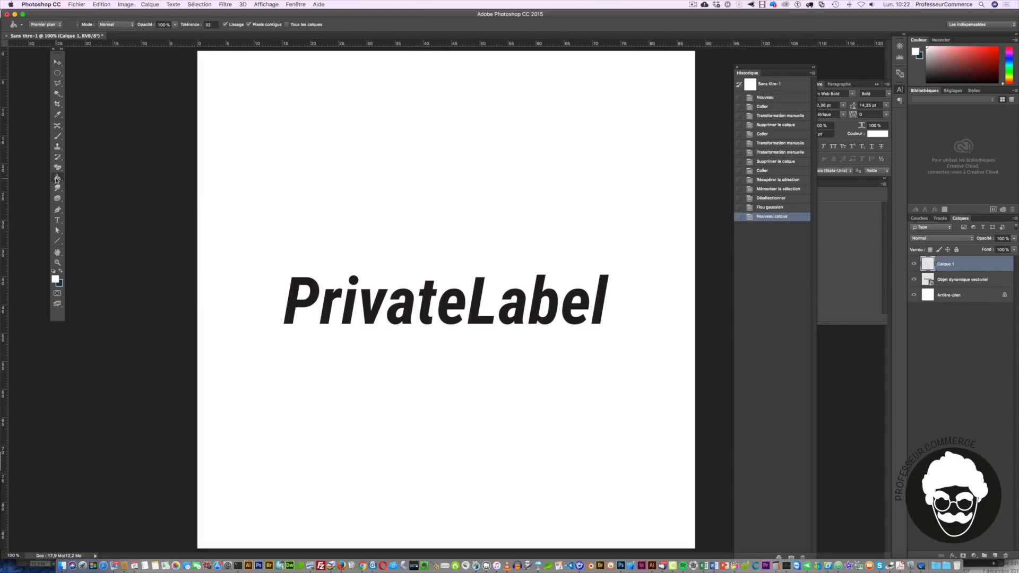
left_click(441, 201)
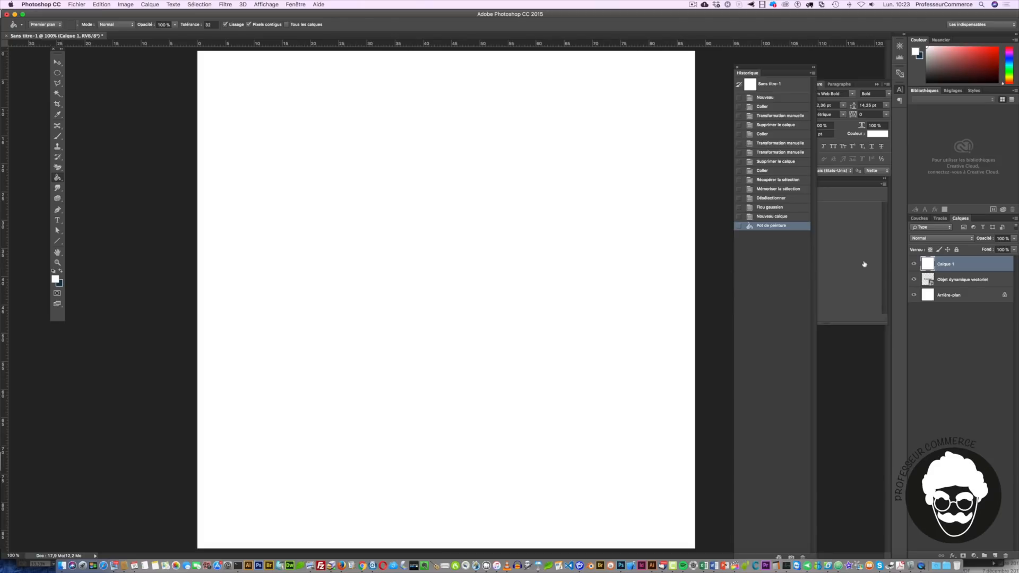
key("v")
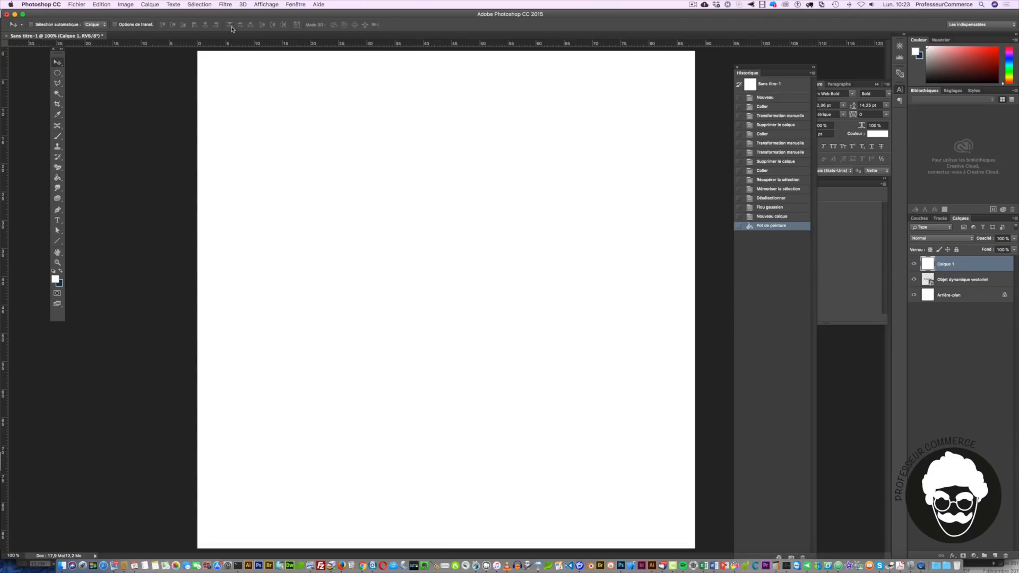
Start the Lighting Effects render filter on the white layer and set the texture relief to 0.
left_click(225, 3)
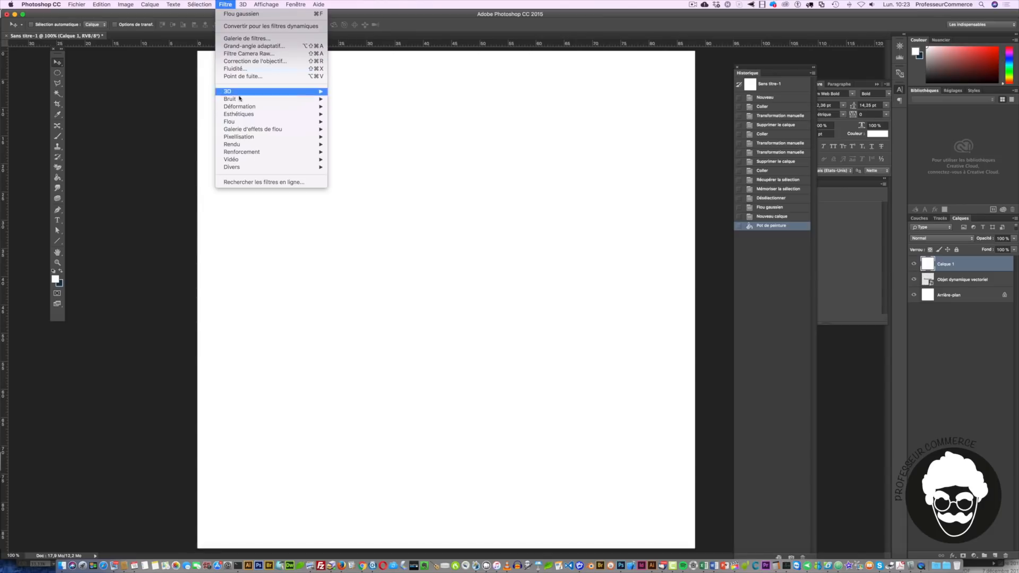
mouse_move(297, 144)
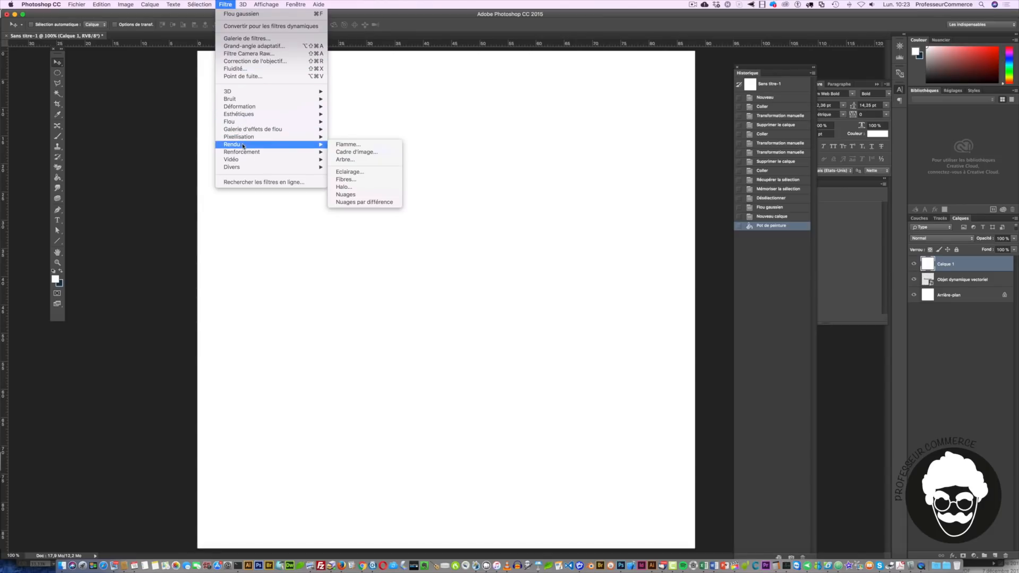
left_click(371, 171)
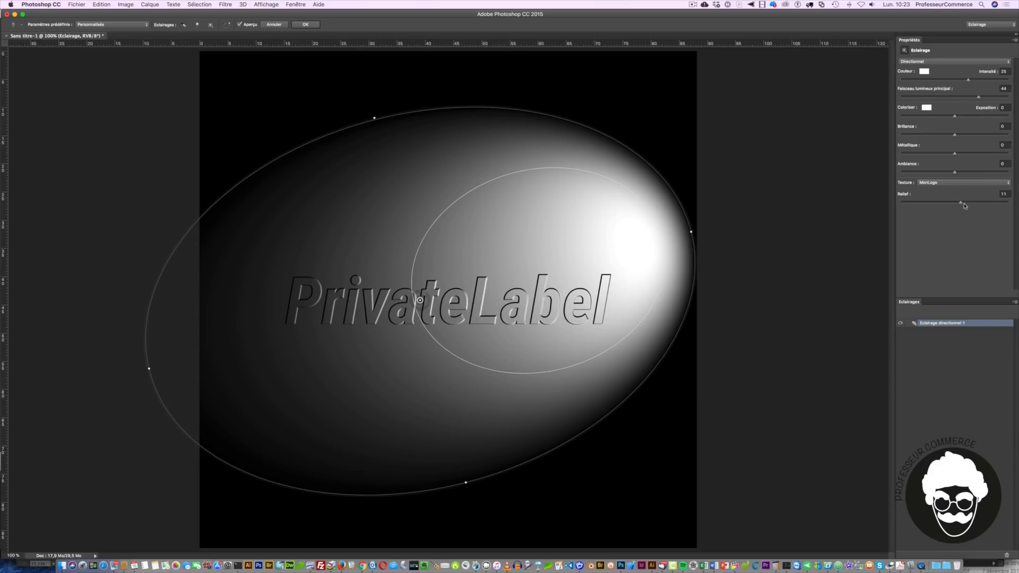
left_click(1003, 194)
type("0")
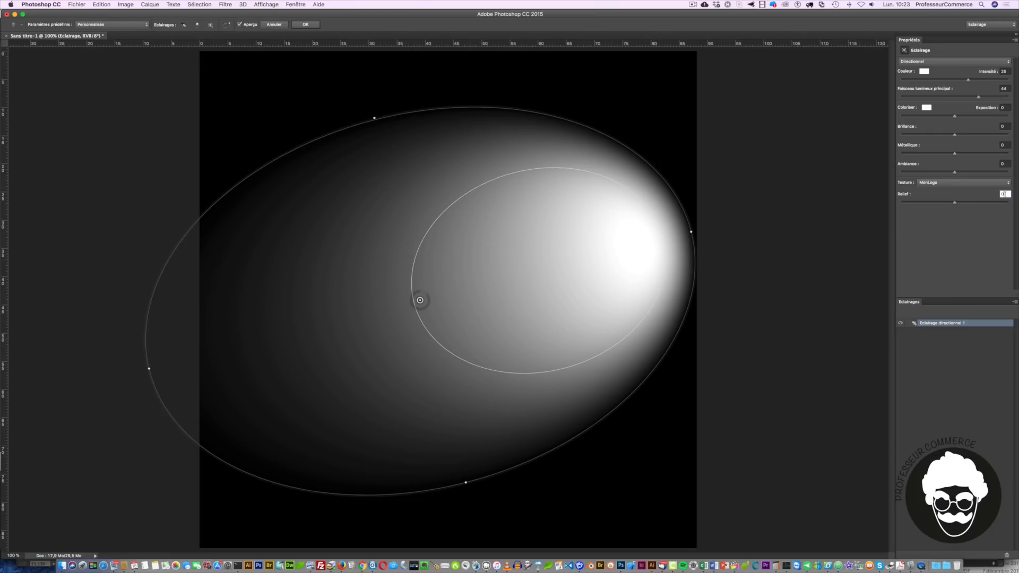
Switch the lighting texture to none and back to the MonLogo channel, and raise its relief slightly above zero.
left_click(956, 182)
left_click(932, 158)
left_click(933, 183)
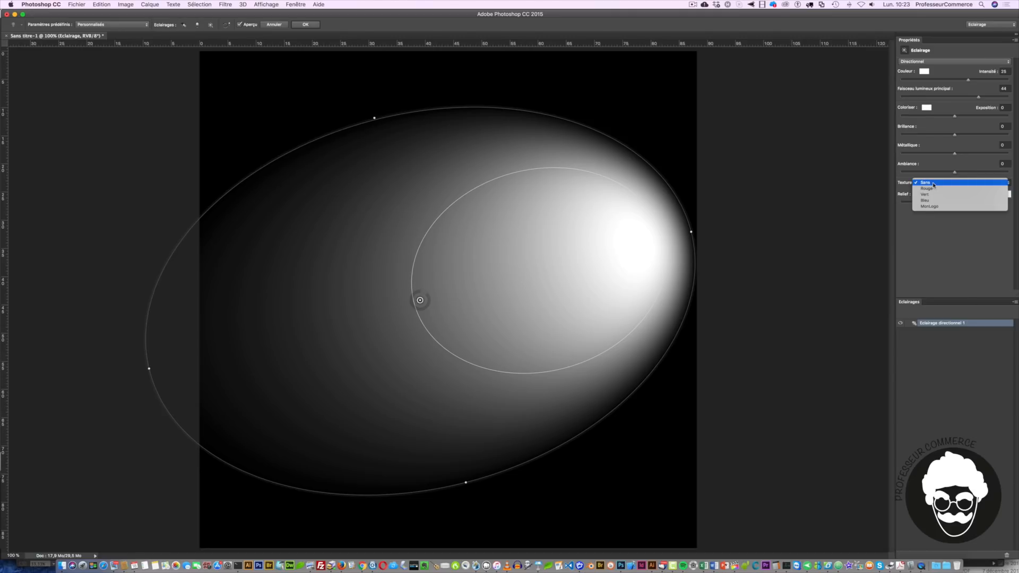
left_click(934, 206)
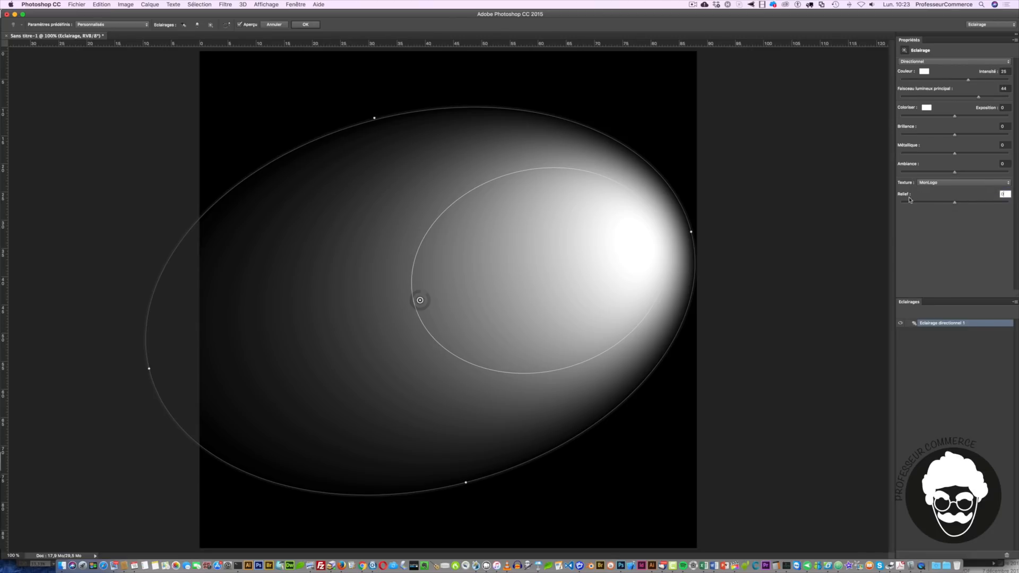
mouse_move(956, 205)
left_mouse_down()
mouse_move(982, 208)
mouse_move(969, 208)
left_mouse_up()
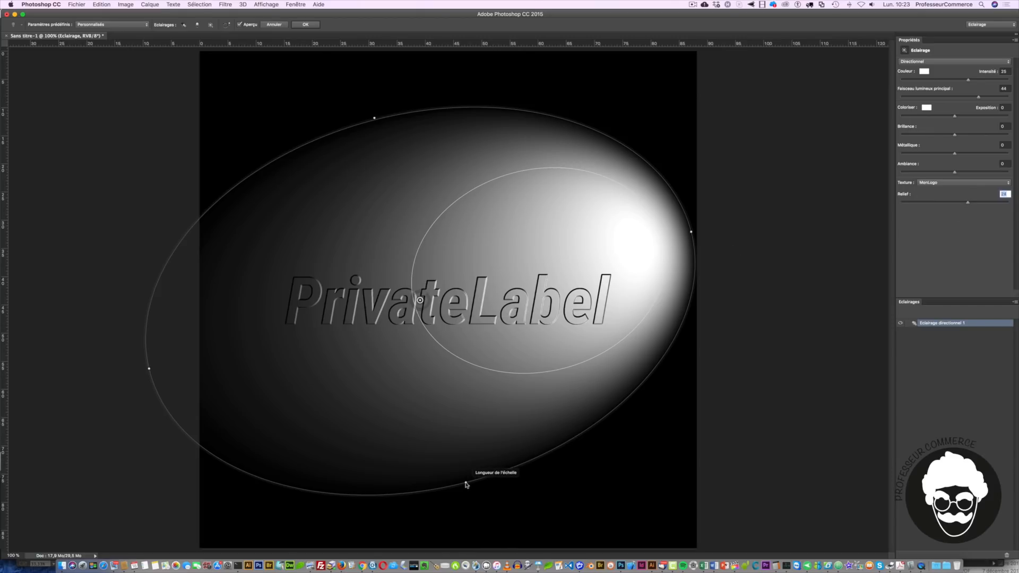
Rotate and reposition the spotlight so it shines from the canvas's upper right across the text, and apply the lighting.
left_click_drag(466, 485, 505, 477)
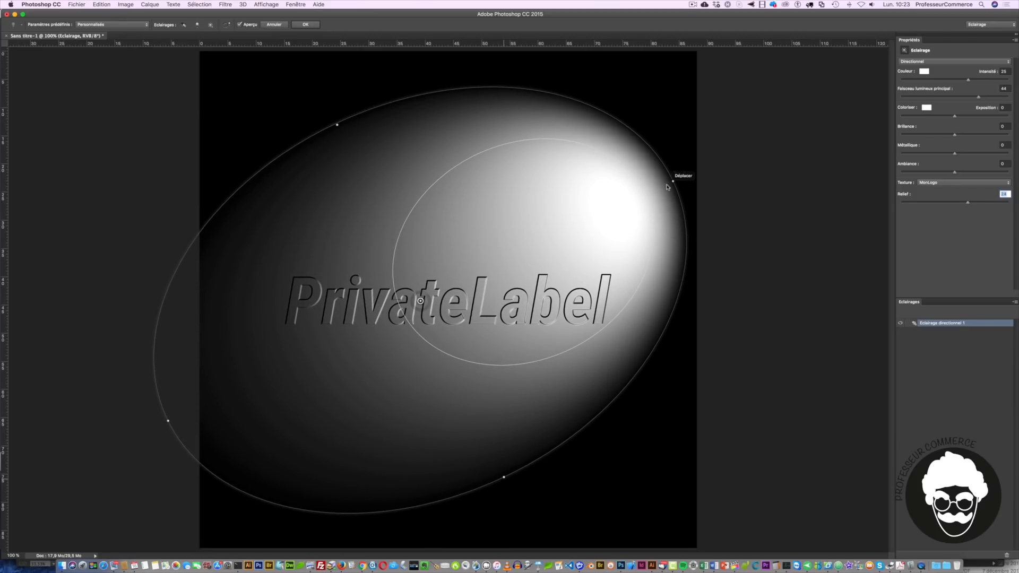
left_click_drag(674, 181, 644, 176)
left_click_drag(422, 303, 414, 299)
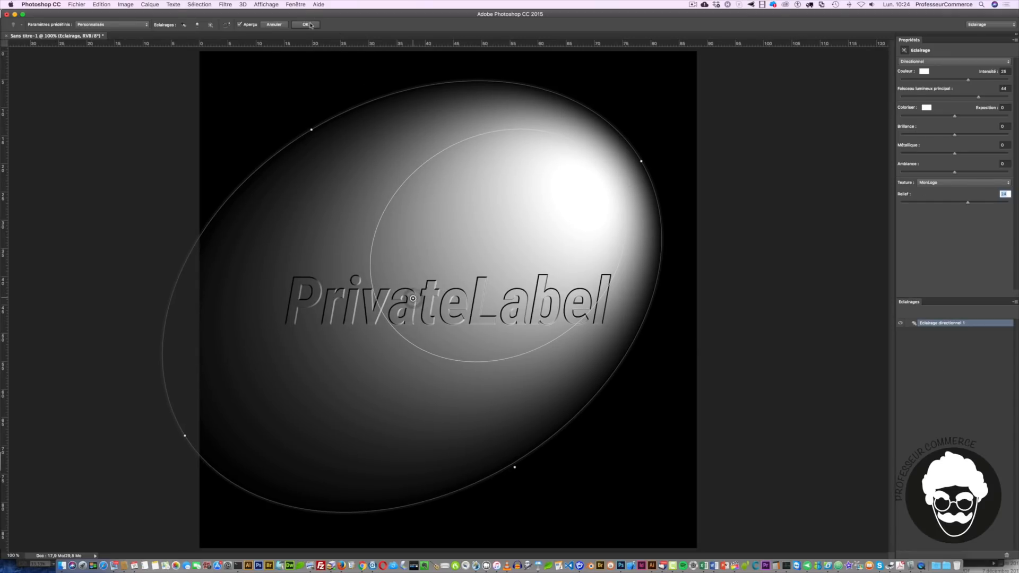
key("Return")
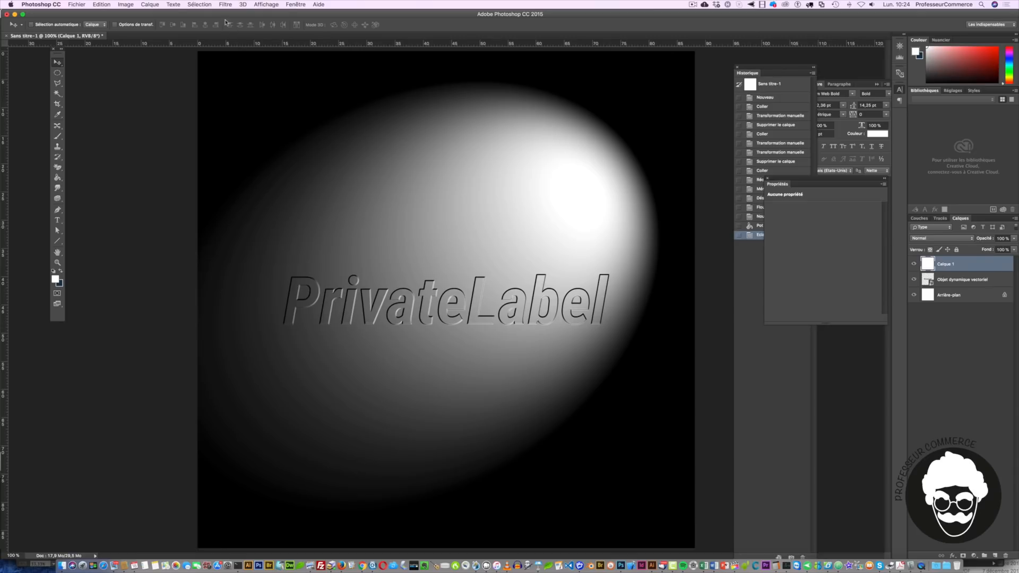
Load the saved MonLogo channel as a new selection on the lit layer.
left_click(198, 4)
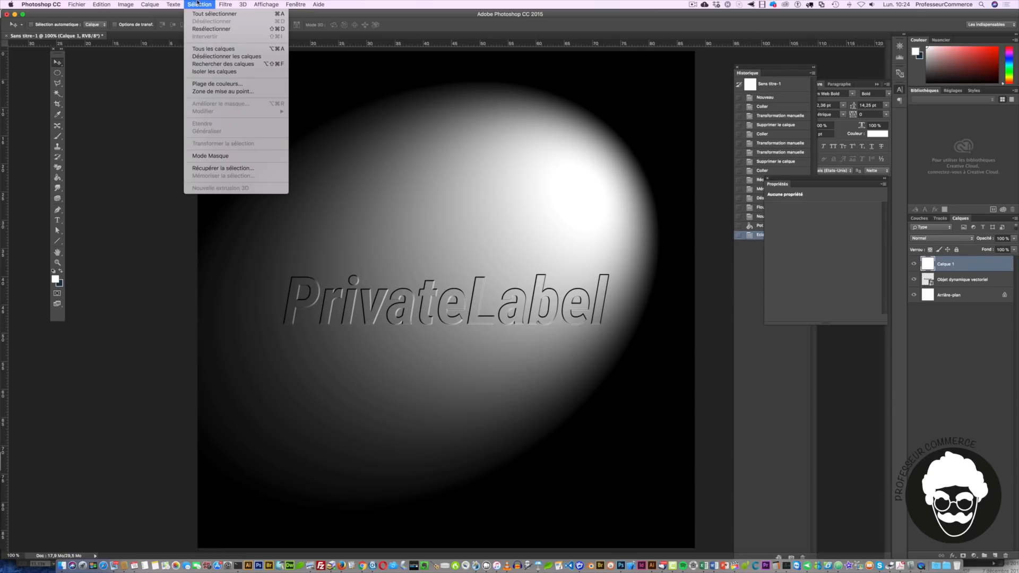
left_click(245, 169)
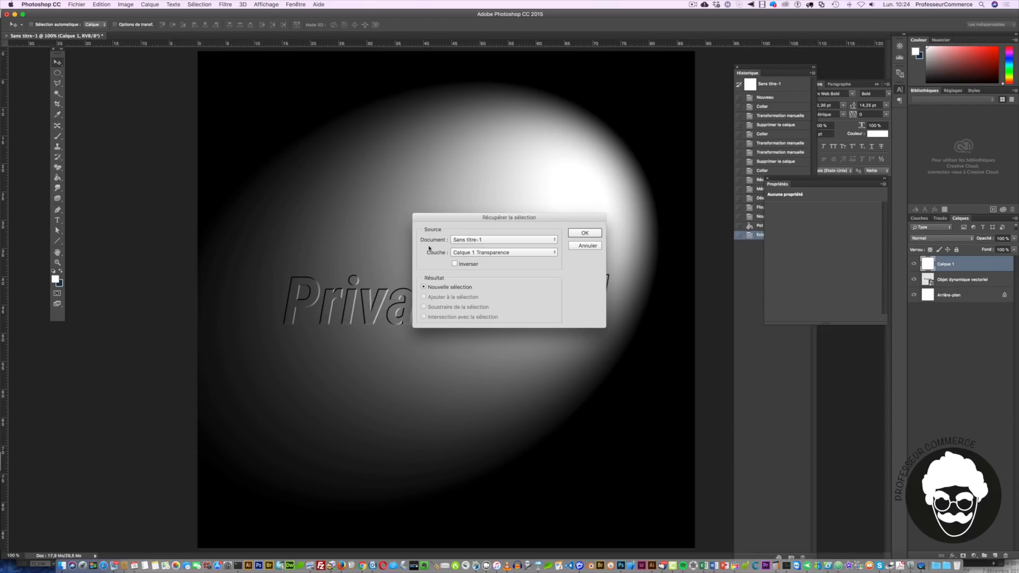
left_click(475, 253)
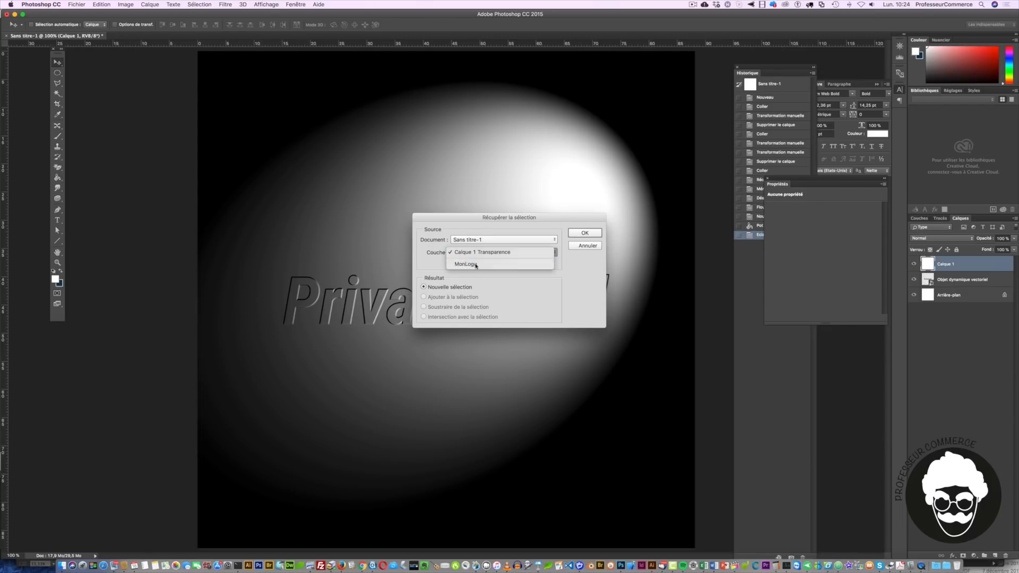
left_click(453, 266)
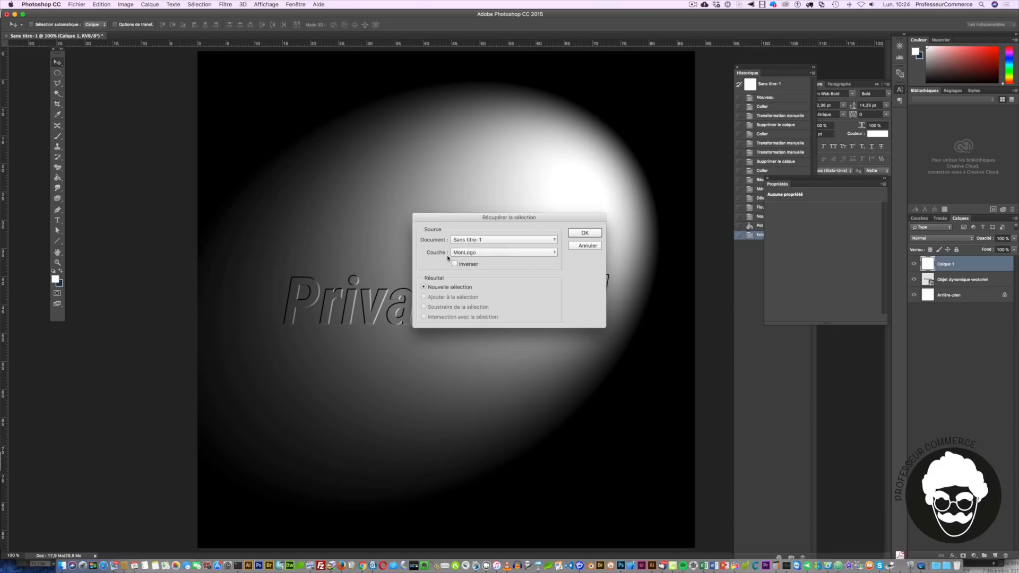
left_click(585, 233)
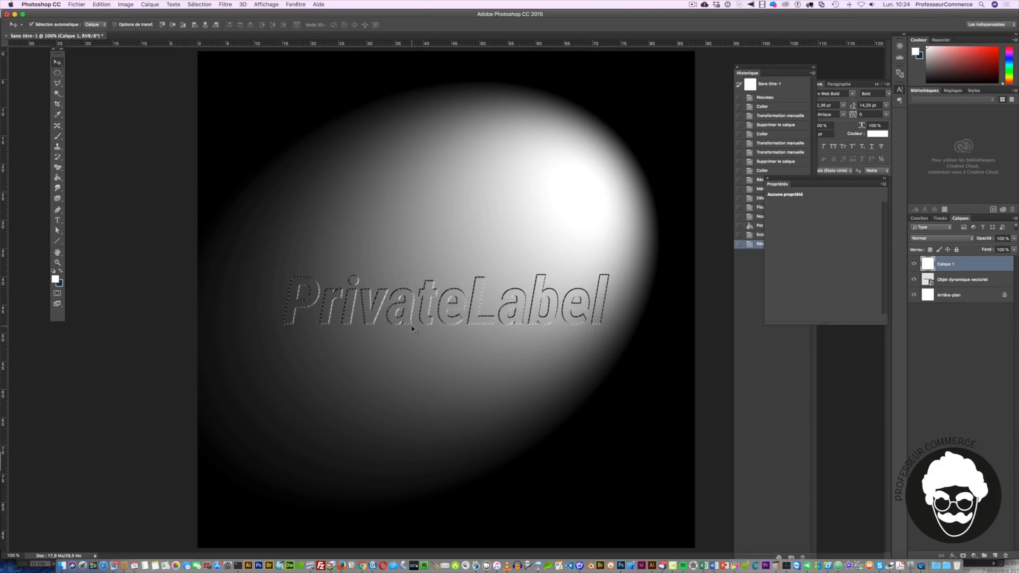
Try expanding the PrivateLabel text selection by 5 pixels and undo the expansion.
key("super+plus")
key("super+plus")
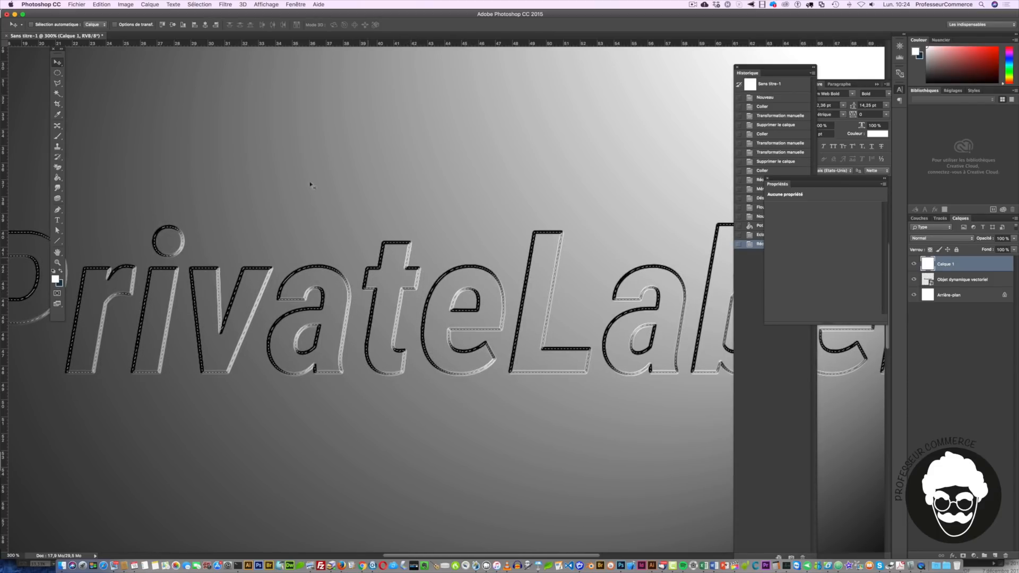
left_click(194, 3)
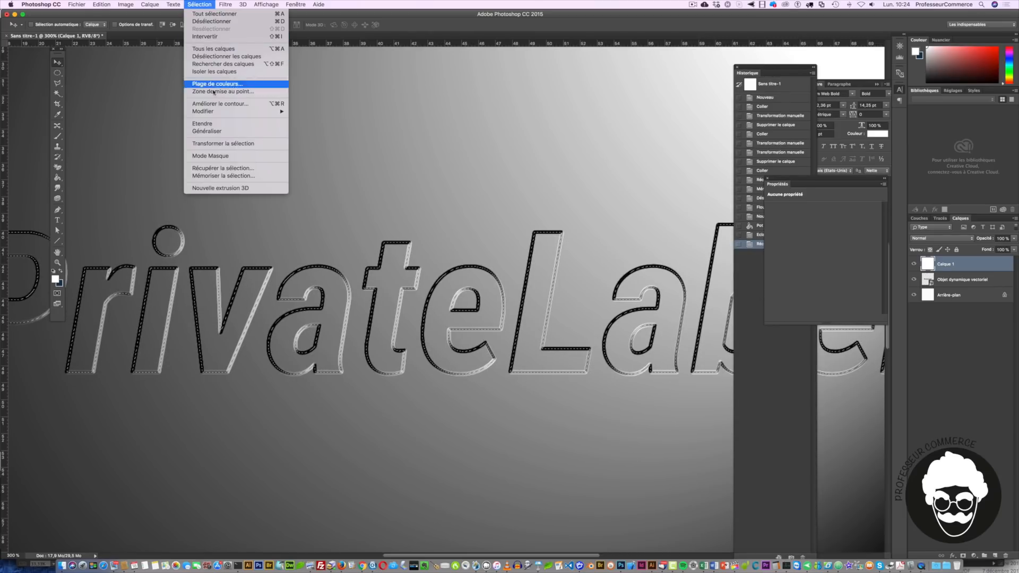
mouse_move(239, 111)
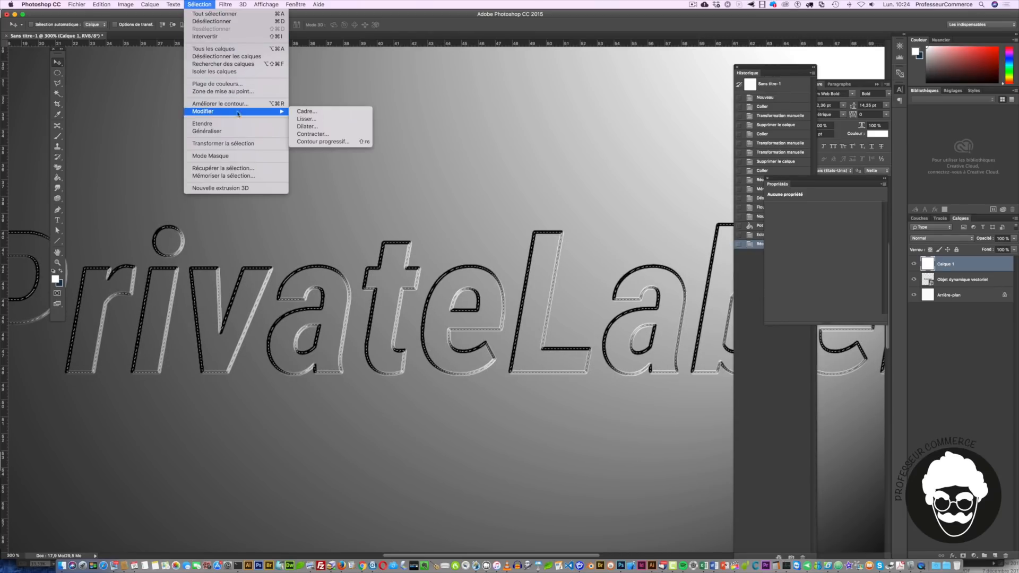
left_click(313, 126)
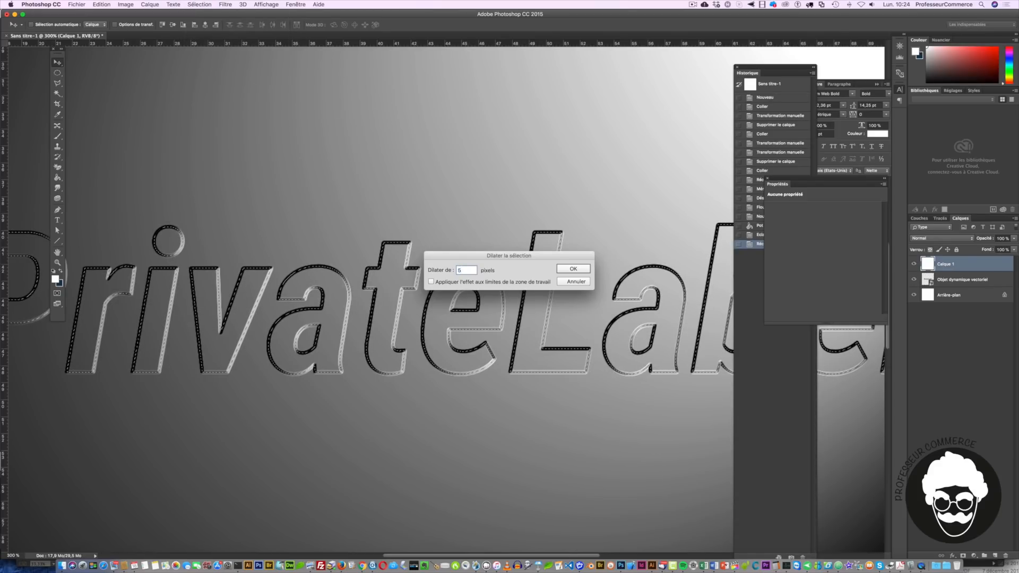
left_click(568, 270)
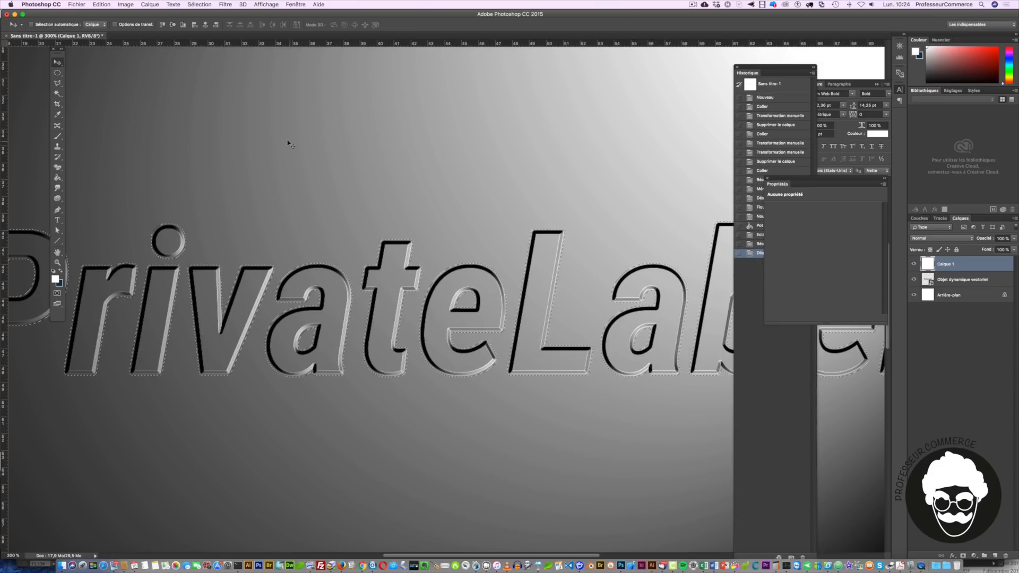
key("super+z")
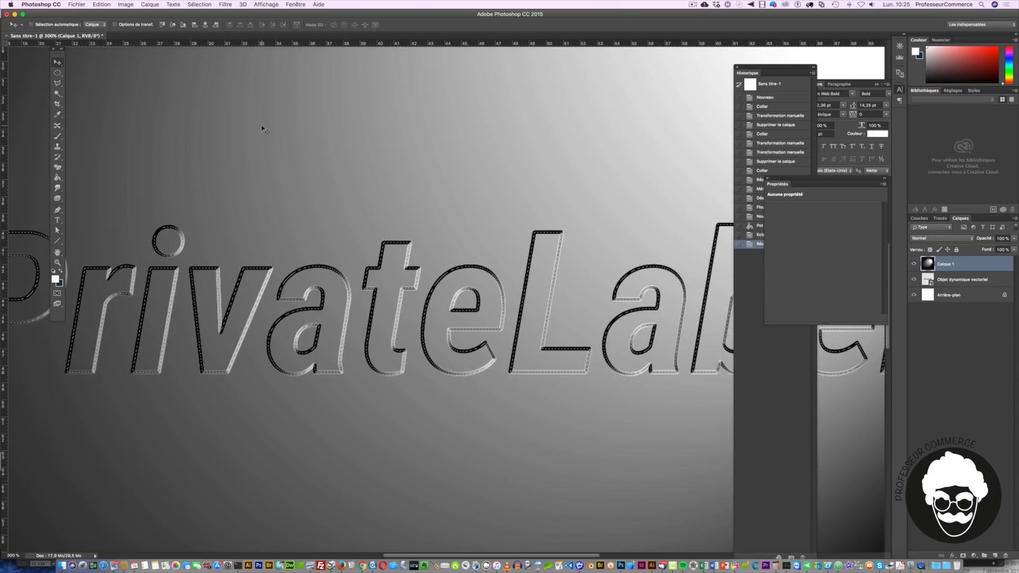
Expand the PrivateLabel text selection by 5 pixels.
left_click(199, 4)
mouse_move(249, 111)
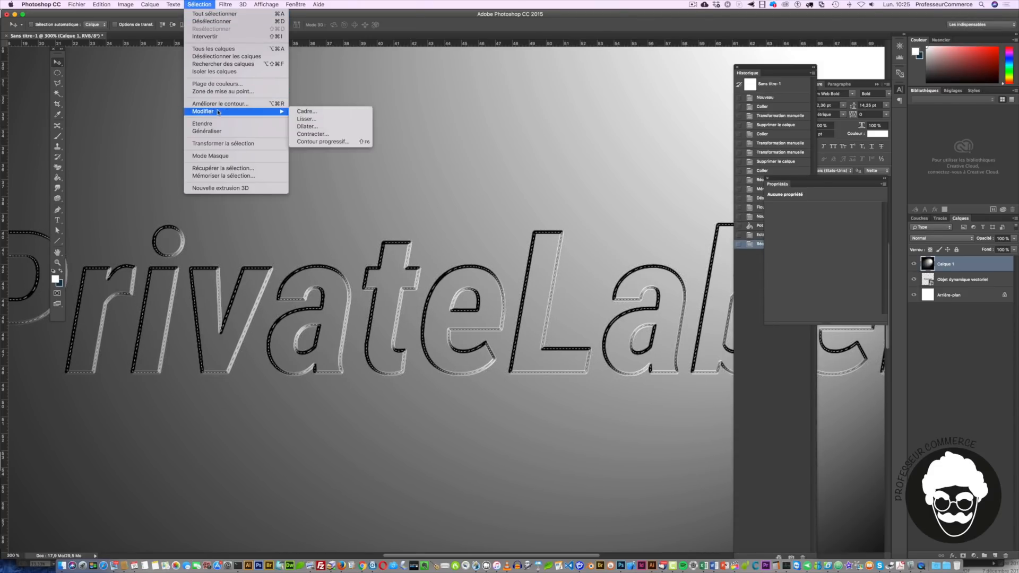
left_click(358, 127)
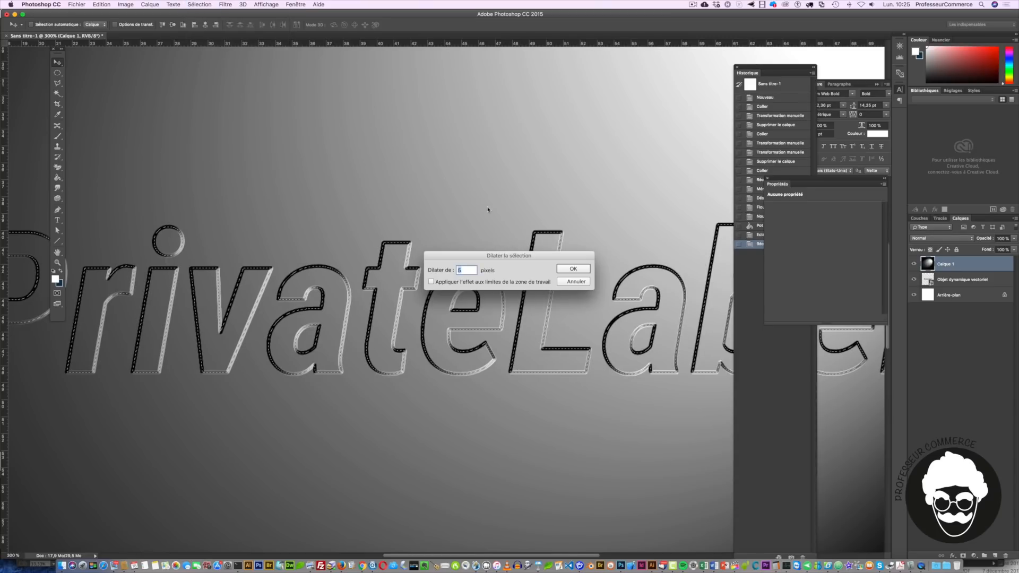
key("Return")
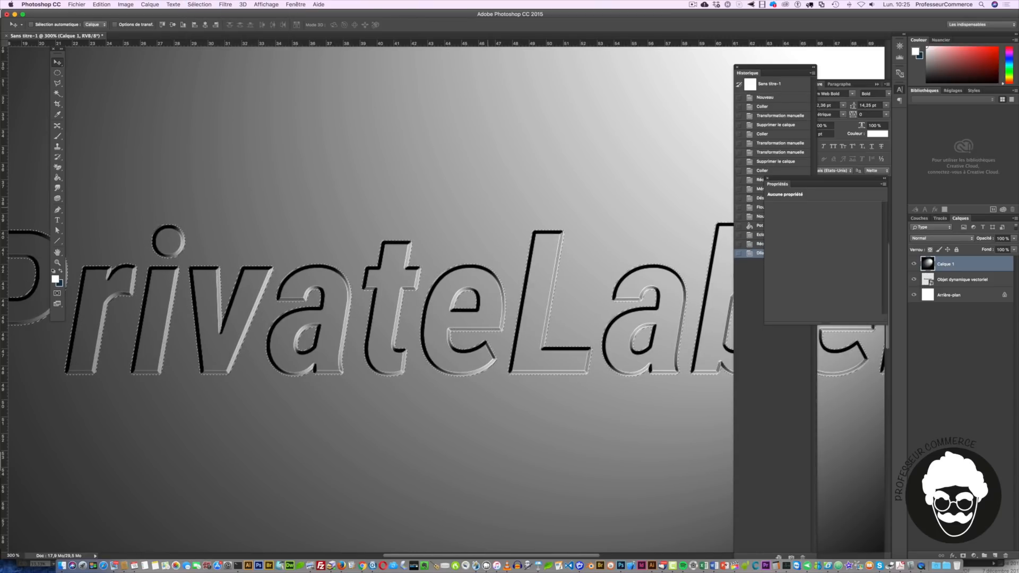
Copy the selected lettering from the lit layer to a new layer, and hide Calque 1 and the vector smart object layer.
key("super+minus")
key("super+minus")
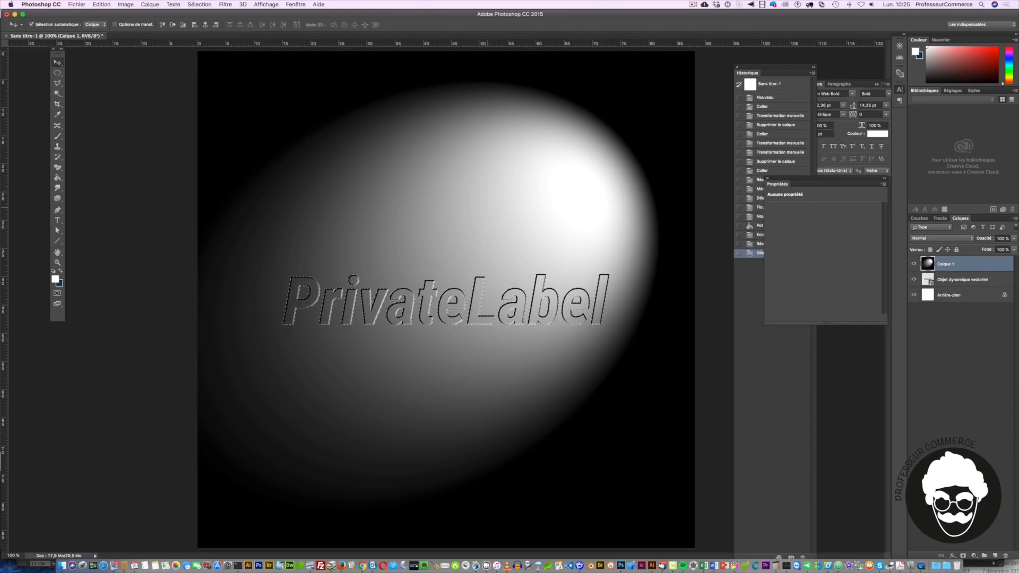
key("super+j")
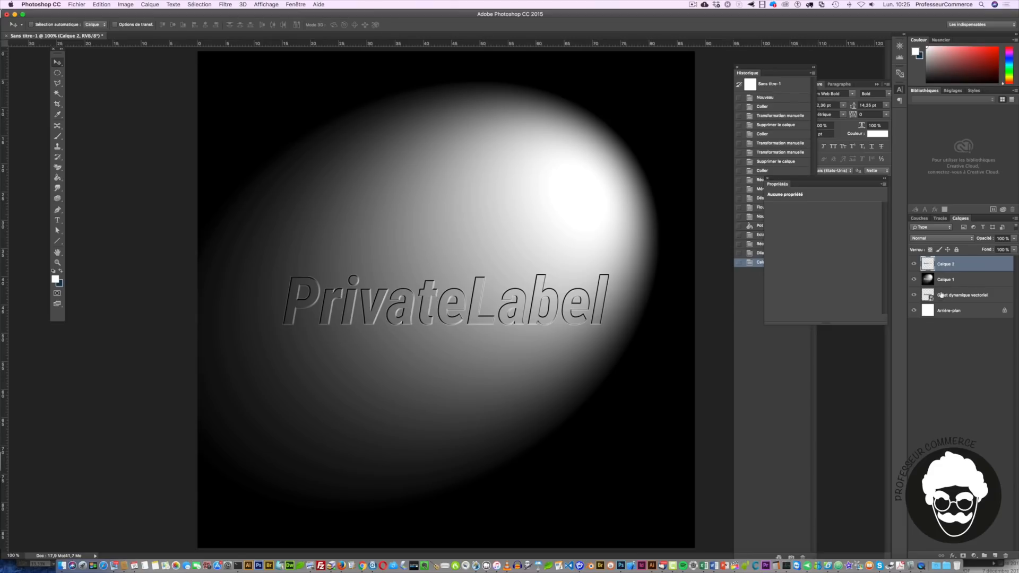
left_click(914, 279)
left_click(915, 295)
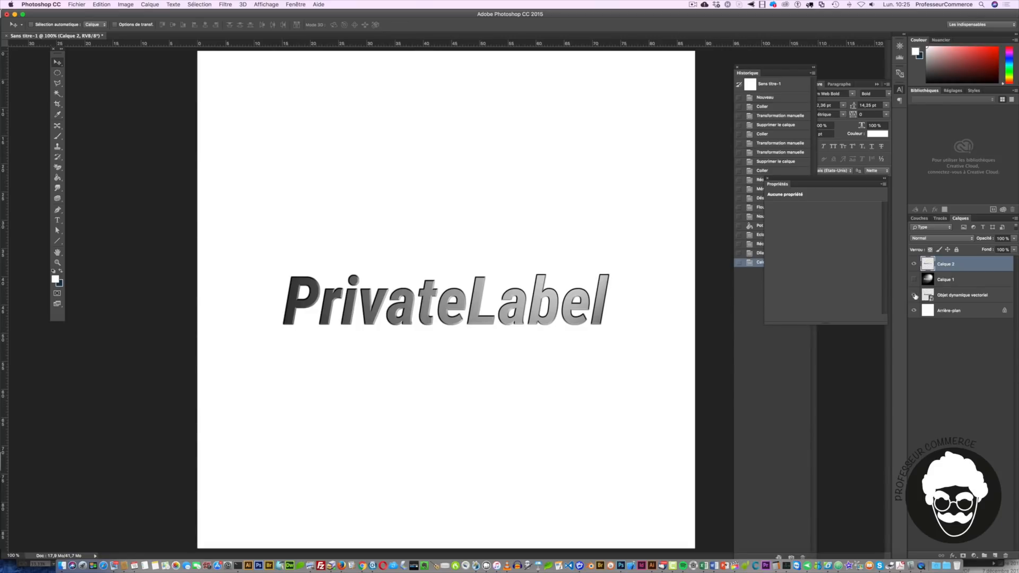
left_click(914, 280)
left_click(914, 279)
Apply a Curves adjustment to the lettering layer, with points at input 48, output 209 and input 194, output 40.
key("super")
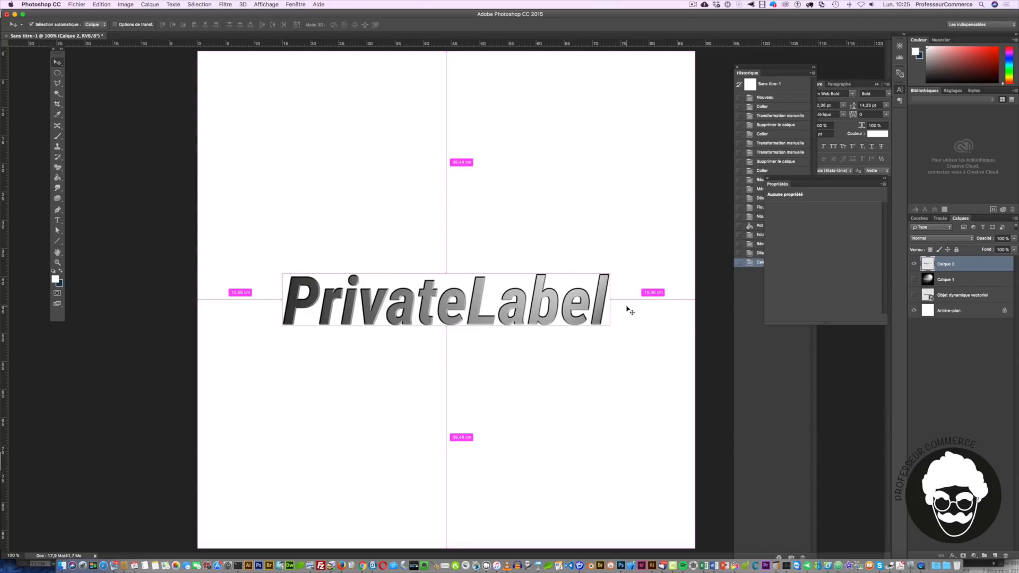
key("super+m")
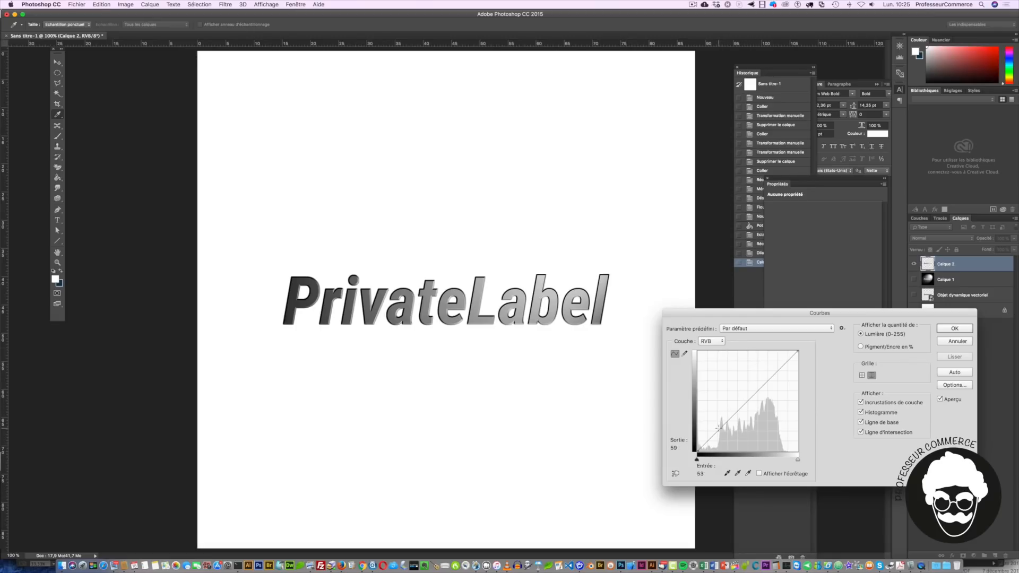
left_click_drag(718, 427, 774, 436)
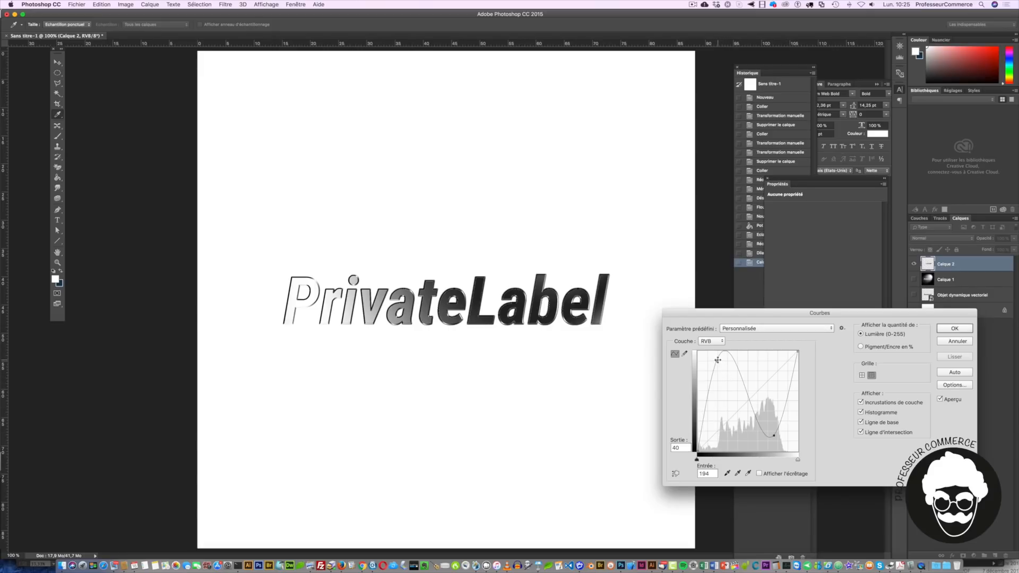
left_click_drag(716, 362, 718, 369)
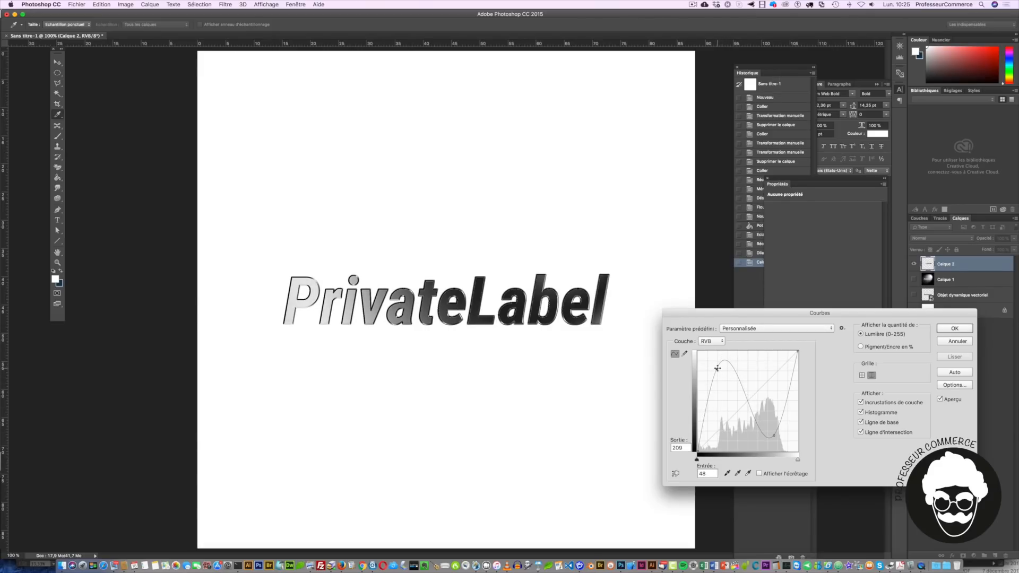
left_click(955, 329)
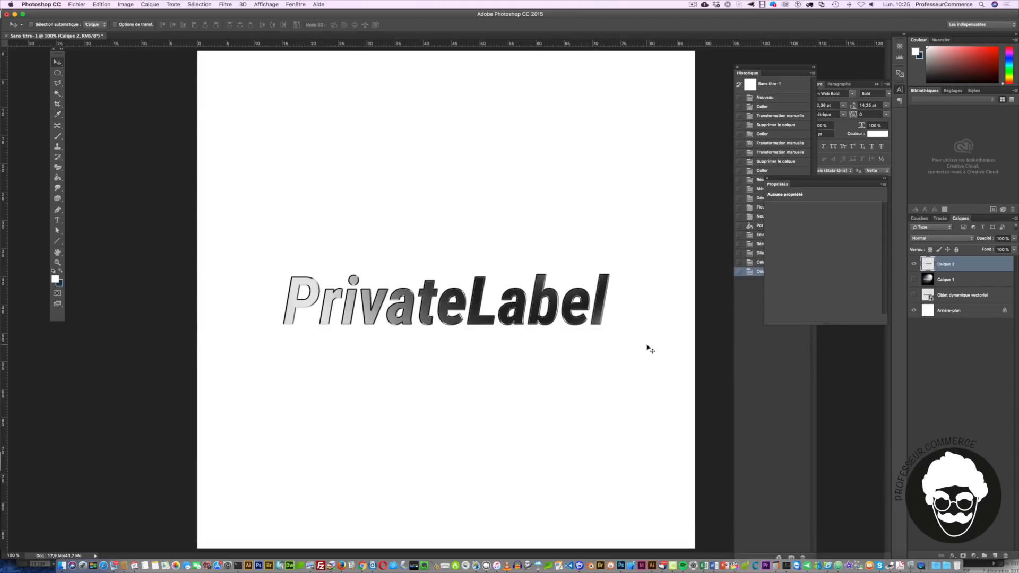
Open the layer style settings of Calque 2, try the yellow colour overlay in Produit mode and disable it.
double_click(983, 267)
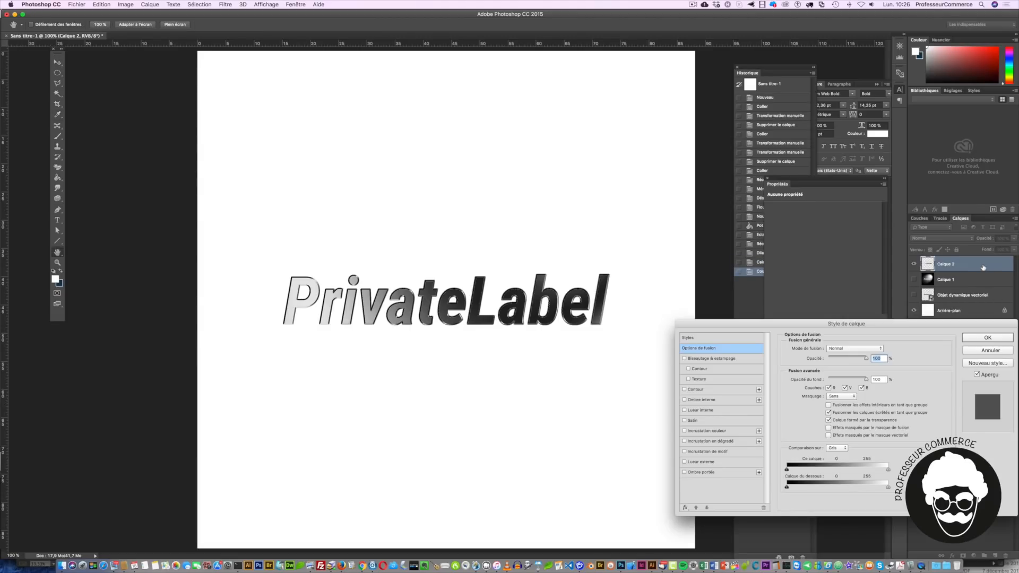
left_click(735, 432)
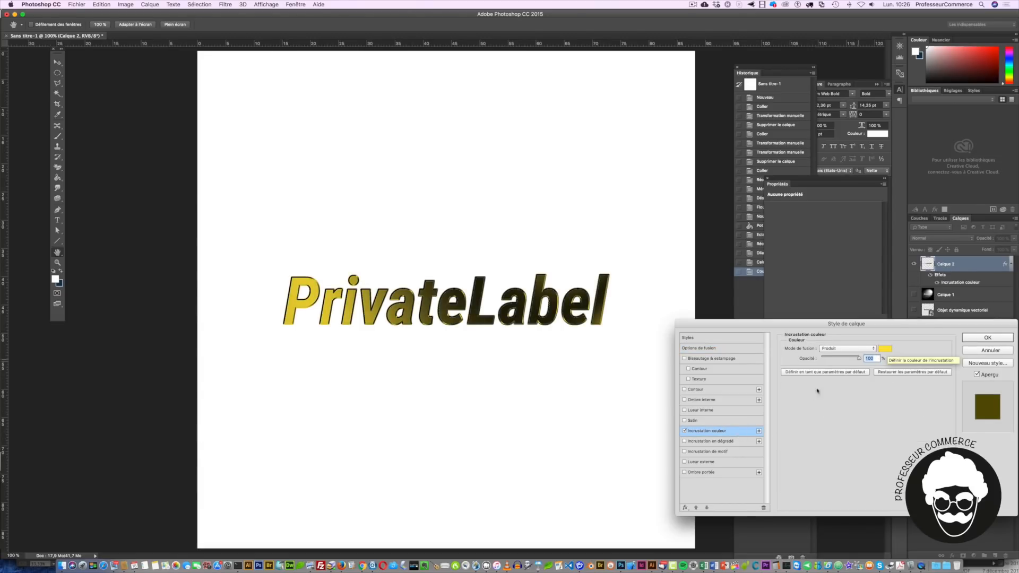
left_click(685, 431)
Try a pink-to-blue gradient overlay in Produit mode on the lettering and disable it.
left_click(685, 441)
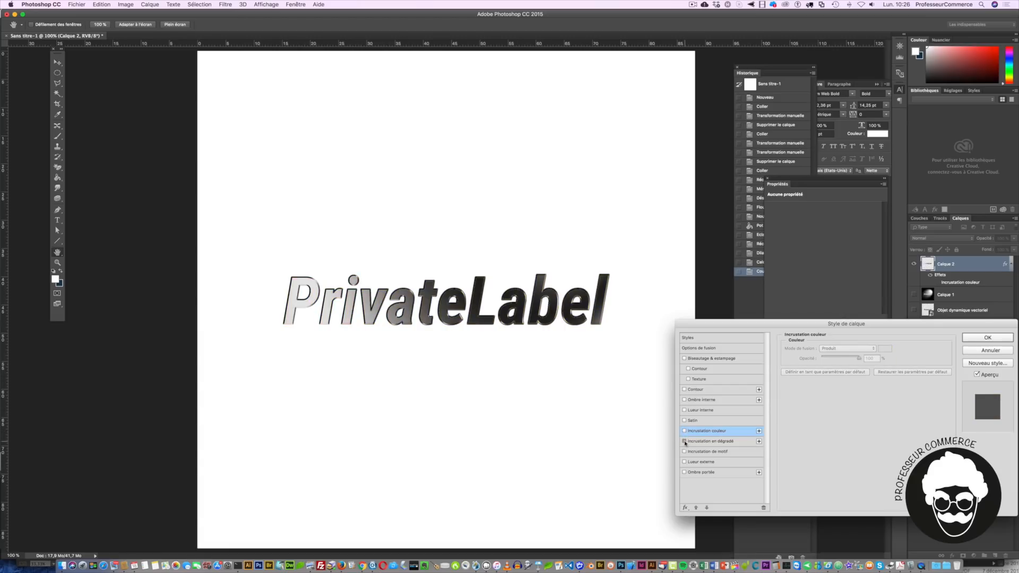
left_click(711, 441)
left_click(844, 349)
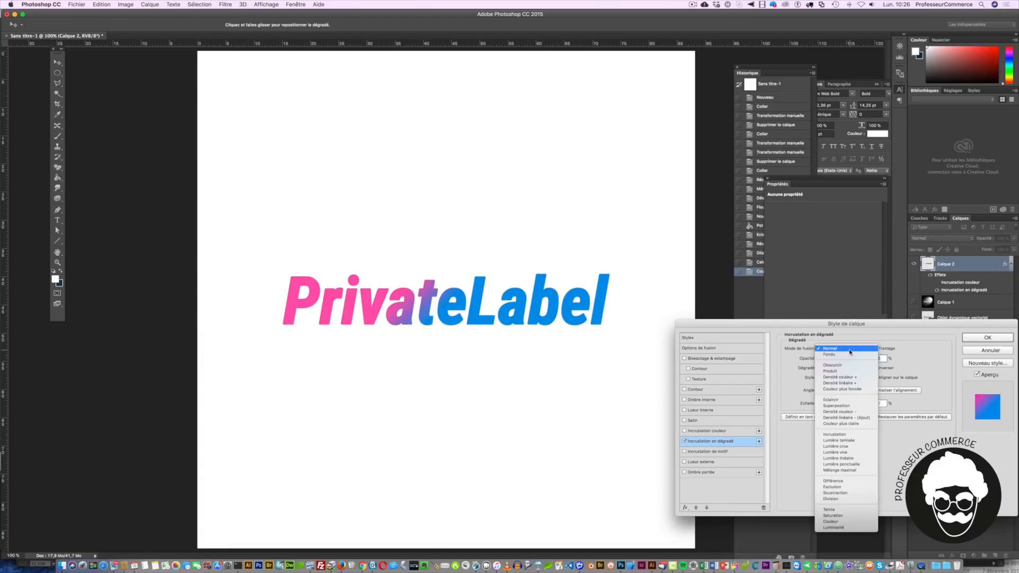
left_click(847, 371)
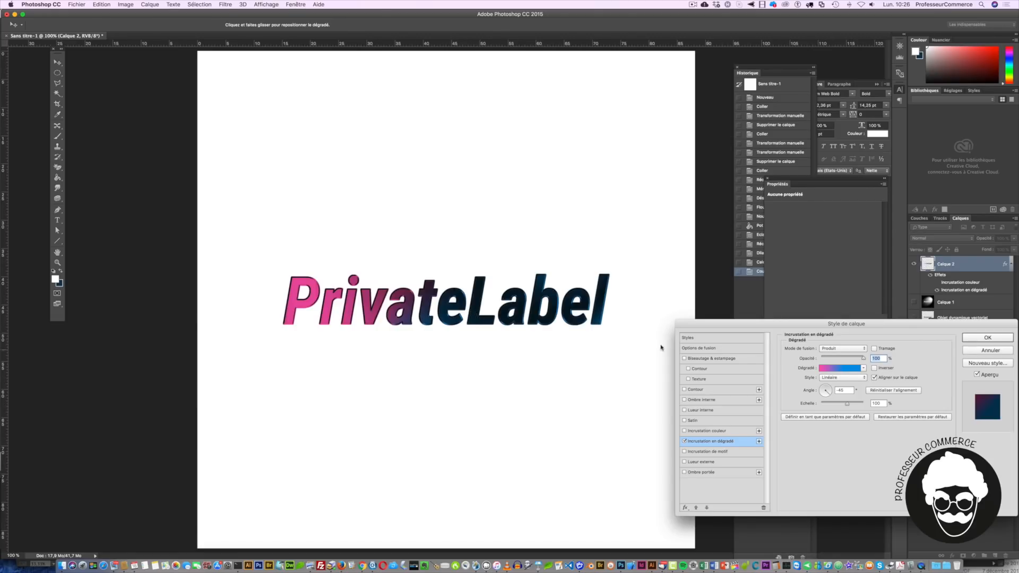
left_click(685, 442)
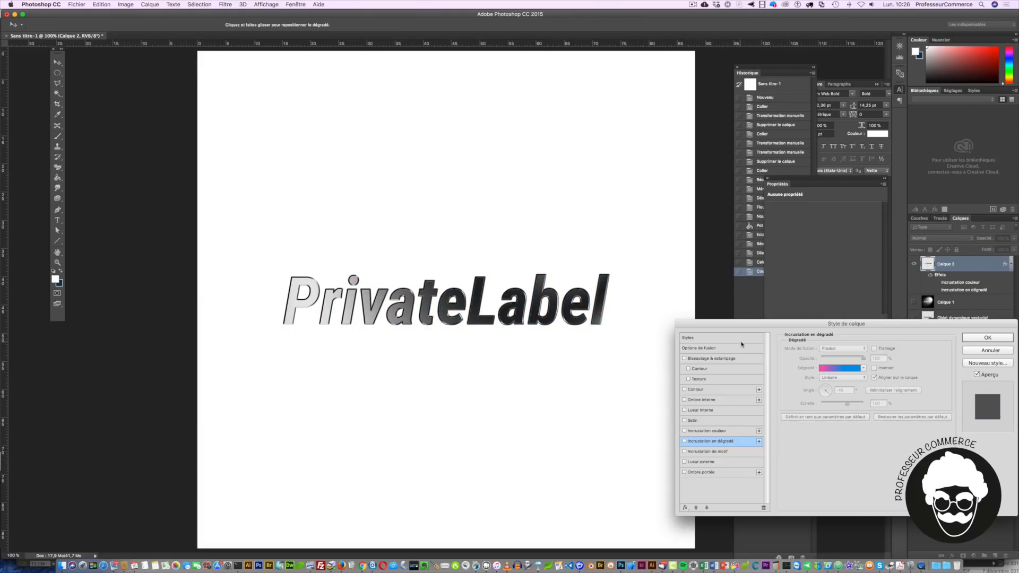
Enable the colour overlay on the lettering and change its colour to a medium grey.
left_click(740, 431)
left_click(885, 349)
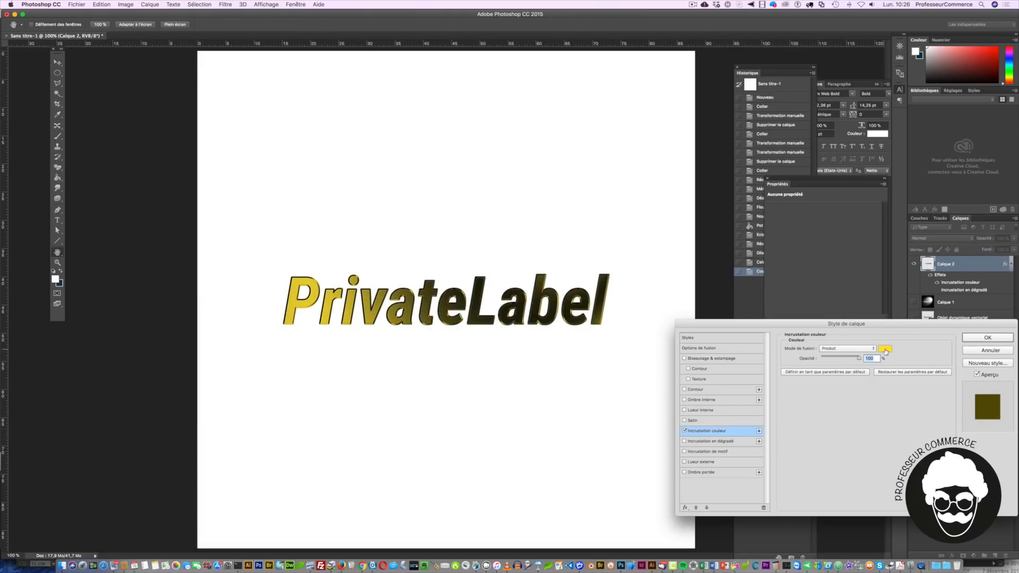
mouse_move(449, 141)
left_mouse_down()
mouse_move(417, 141)
mouse_move(414, 164)
left_mouse_up()
key("Return")
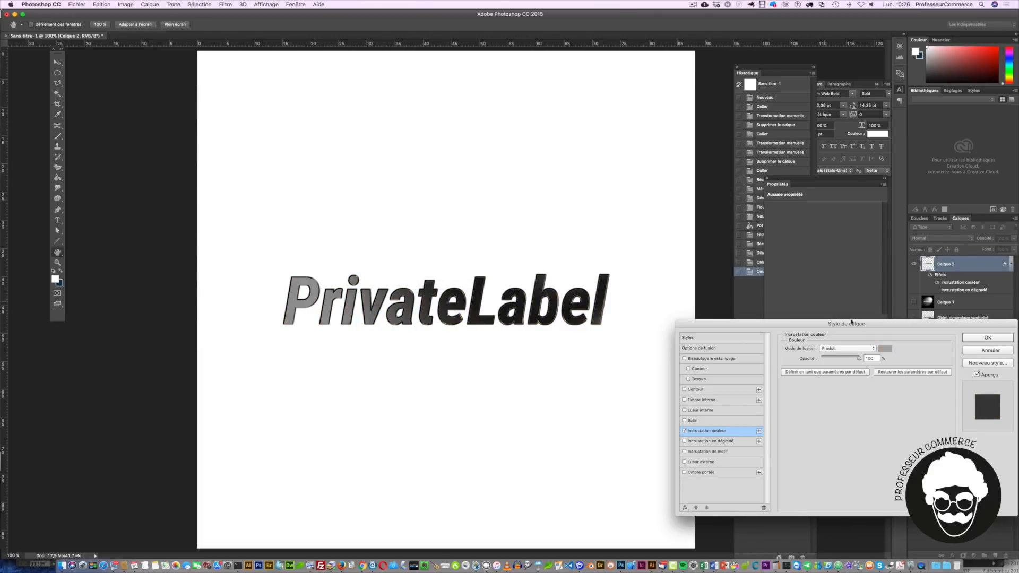
Set the colour overlay's blend mode to Eclaircir, lower its opacity to about 40%, and apply the layer style.
left_click(864, 350)
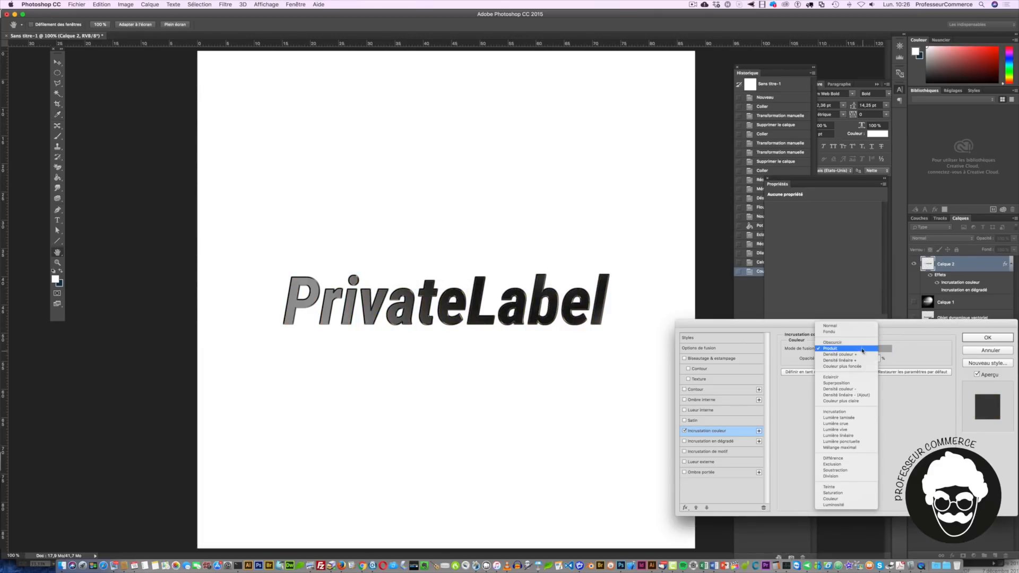
left_click(859, 377)
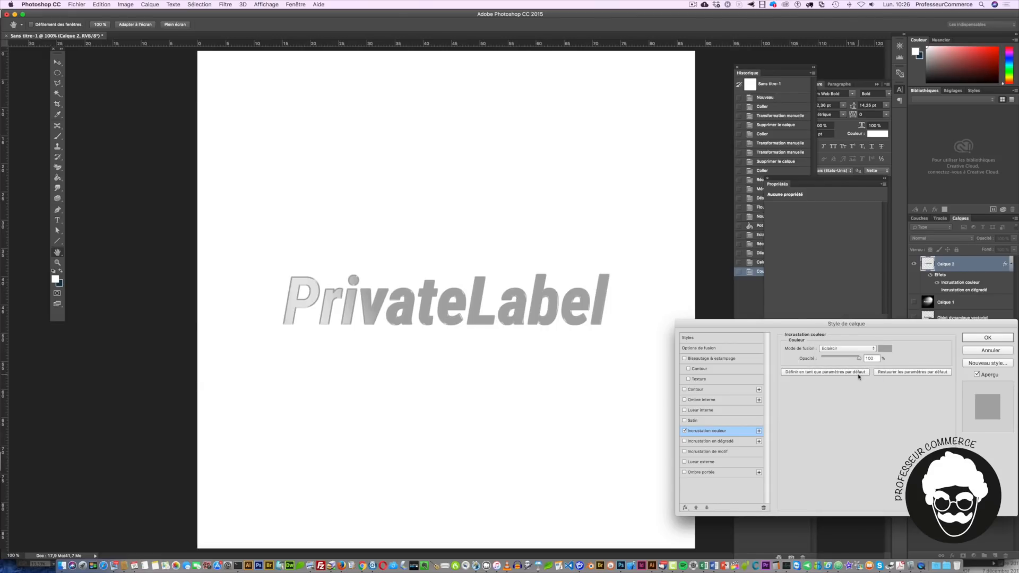
left_click_drag(860, 359, 839, 360)
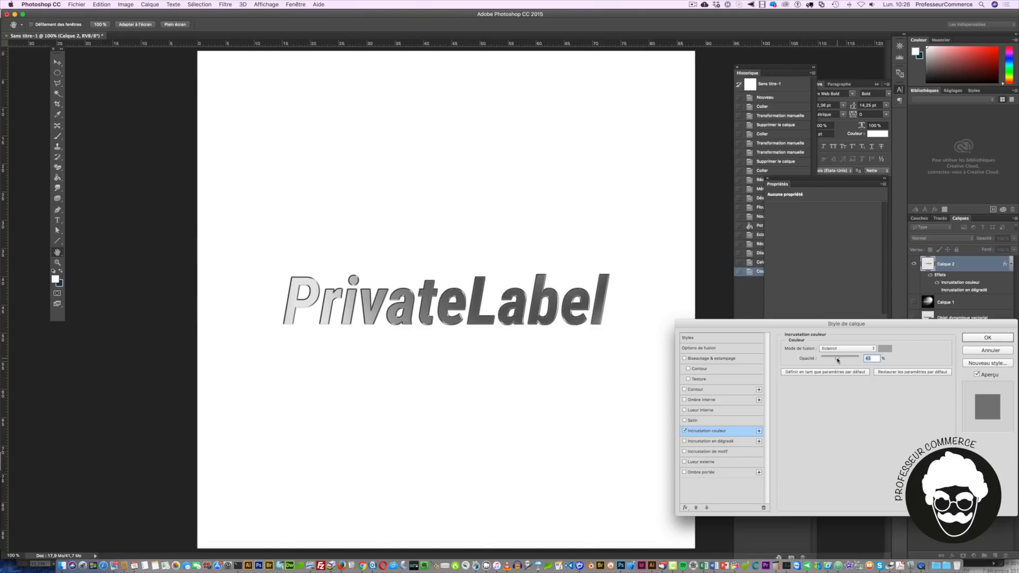
left_click(991, 338)
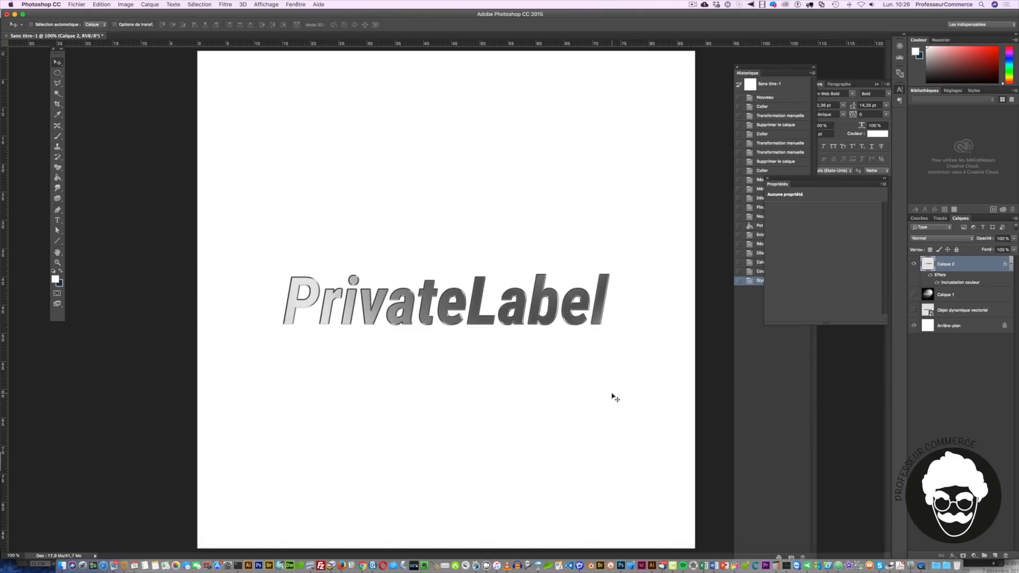
Compare the lettering with and without its layer effects, keeping the effects enabled.
double_click(971, 271)
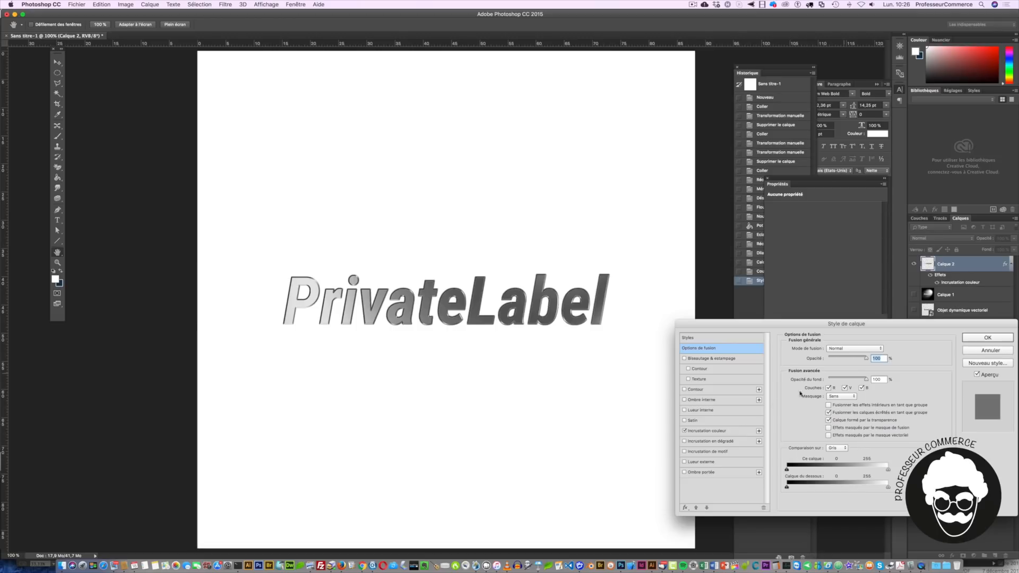
left_click(972, 350)
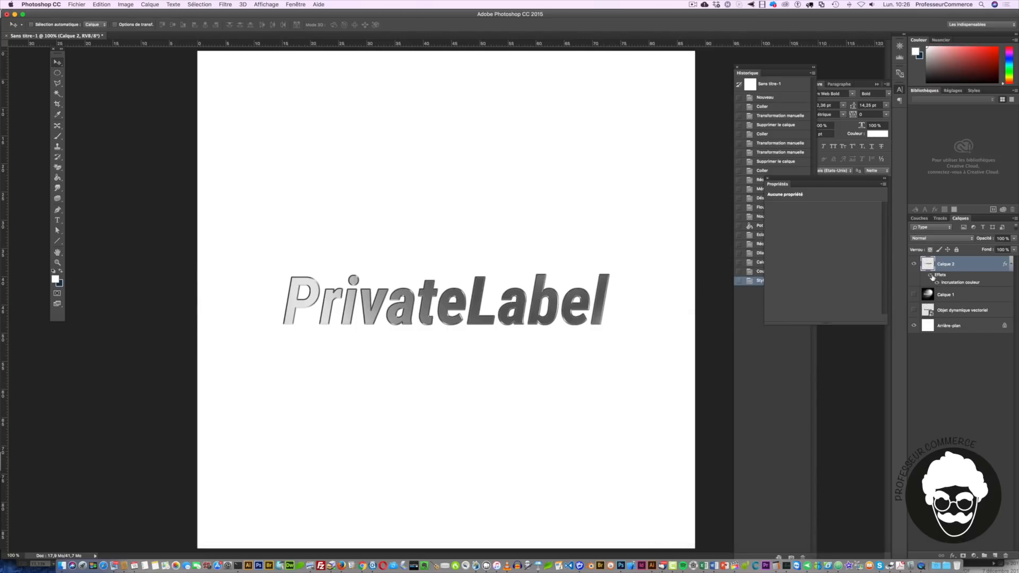
left_click(931, 276)
left_click(931, 276)
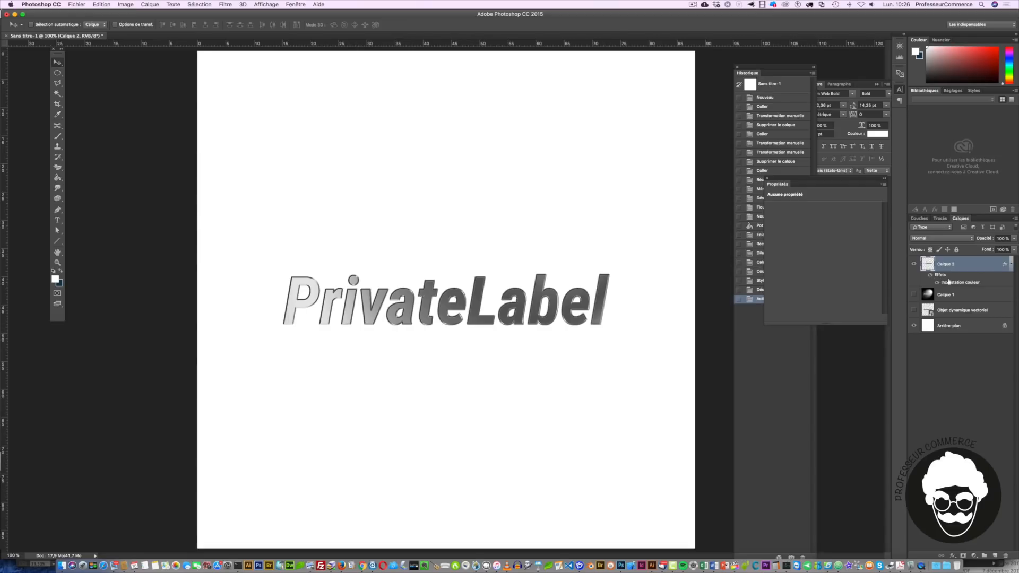
Add a black Produit drop shadow to the lettering, with 100% opacity and a reduced size, and inspect it up close.
double_click(952, 277)
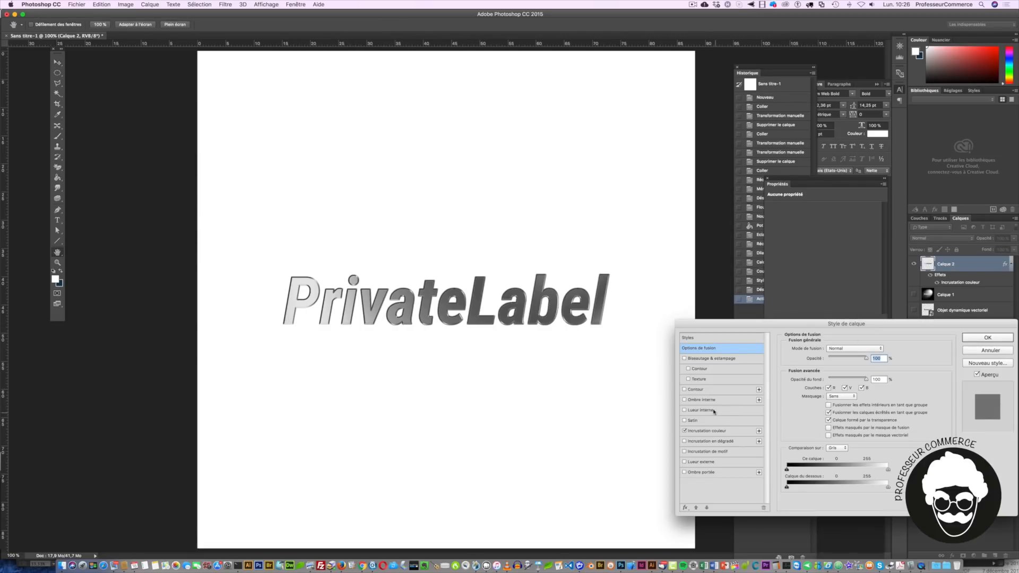
left_click(708, 473)
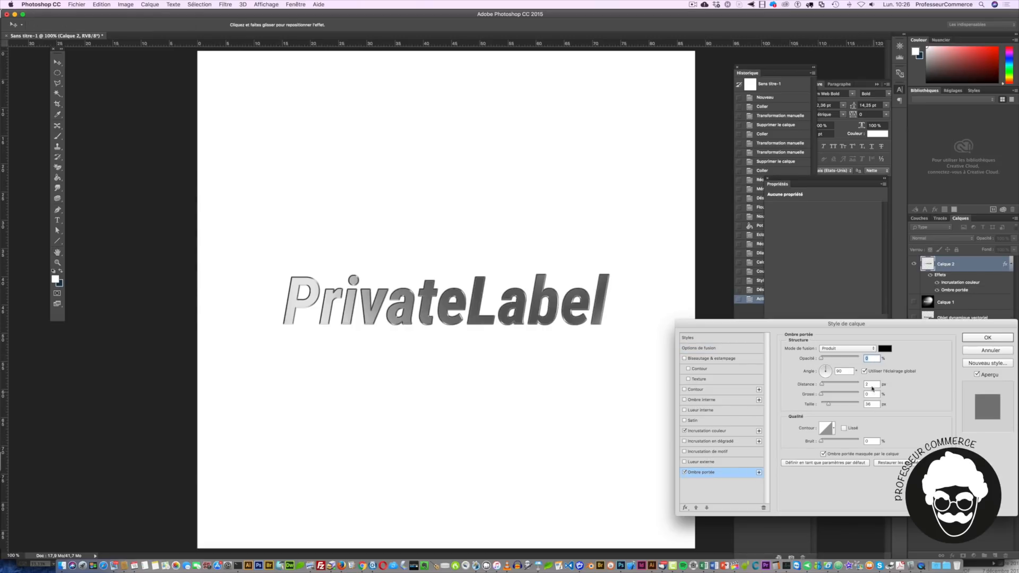
left_click_drag(821, 360, 824, 360)
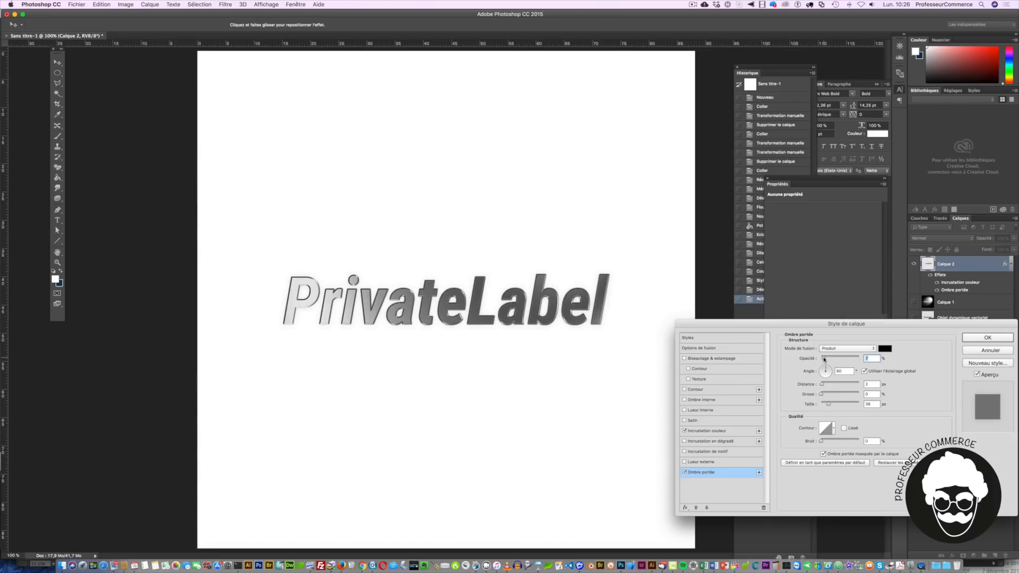
mouse_move(828, 404)
left_mouse_down()
mouse_move(863, 404)
mouse_move(826, 401)
left_mouse_up()
left_click_drag(824, 358, 874, 361)
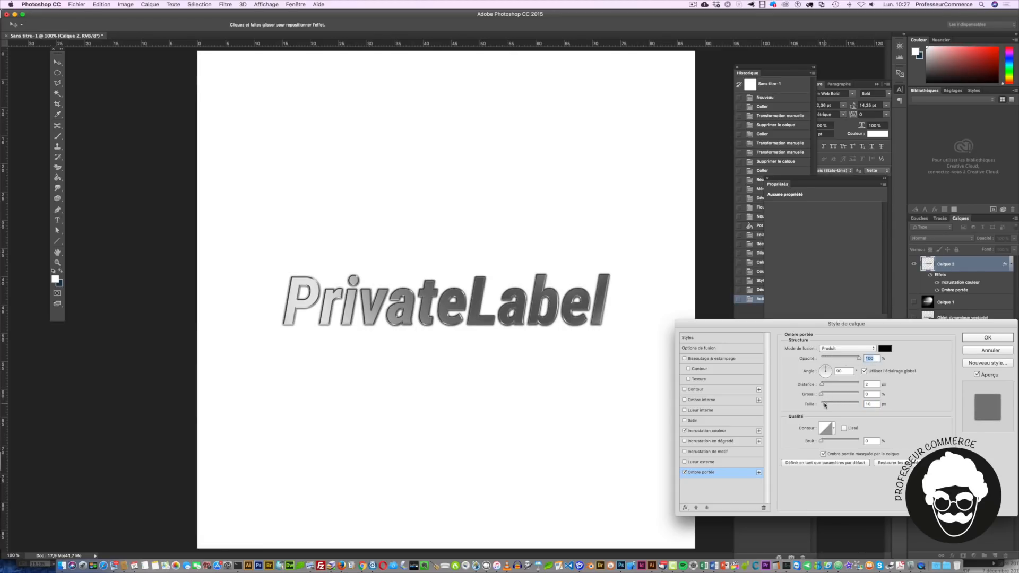
left_click(987, 338)
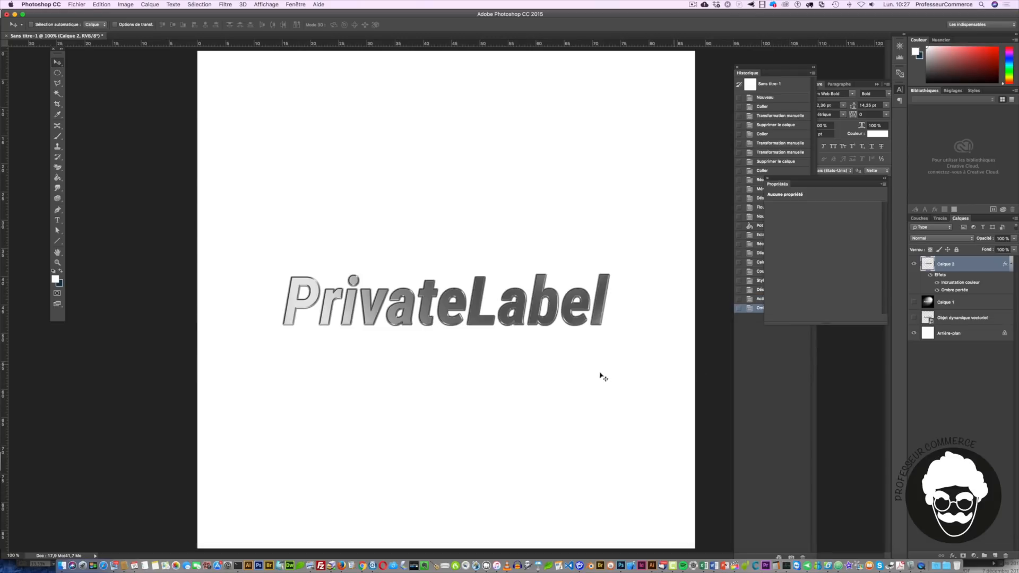
key("super+plus")
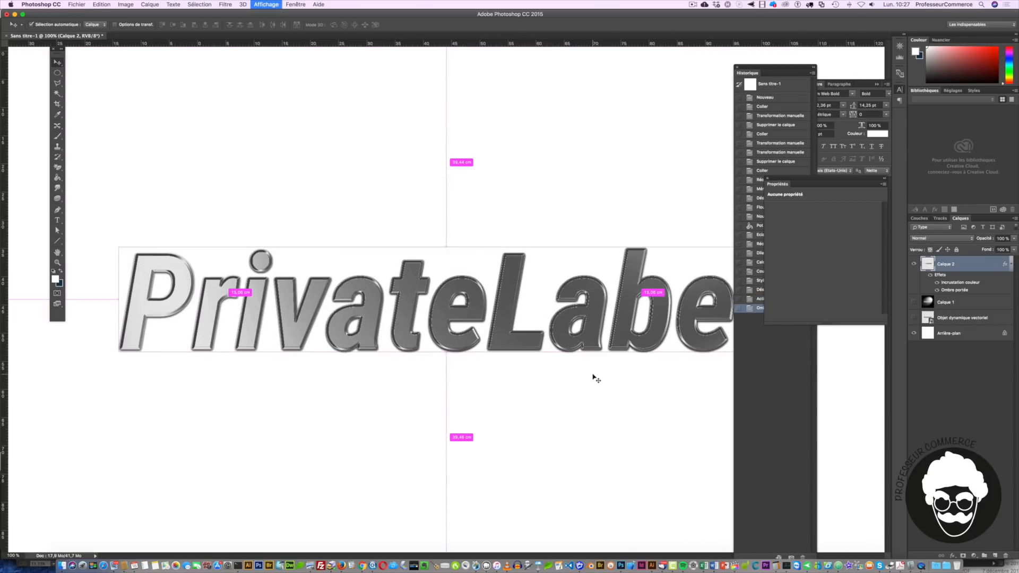
key("super+minus")
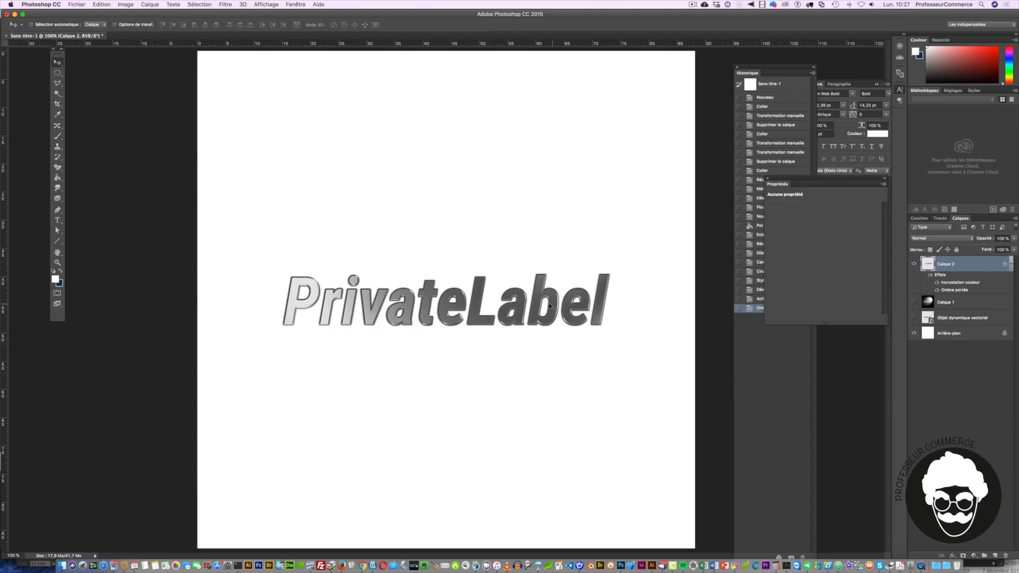
Move the lettering near the top of the canvas and place a duplicate of it just below.
left_click_drag(555, 312, 555, 182)
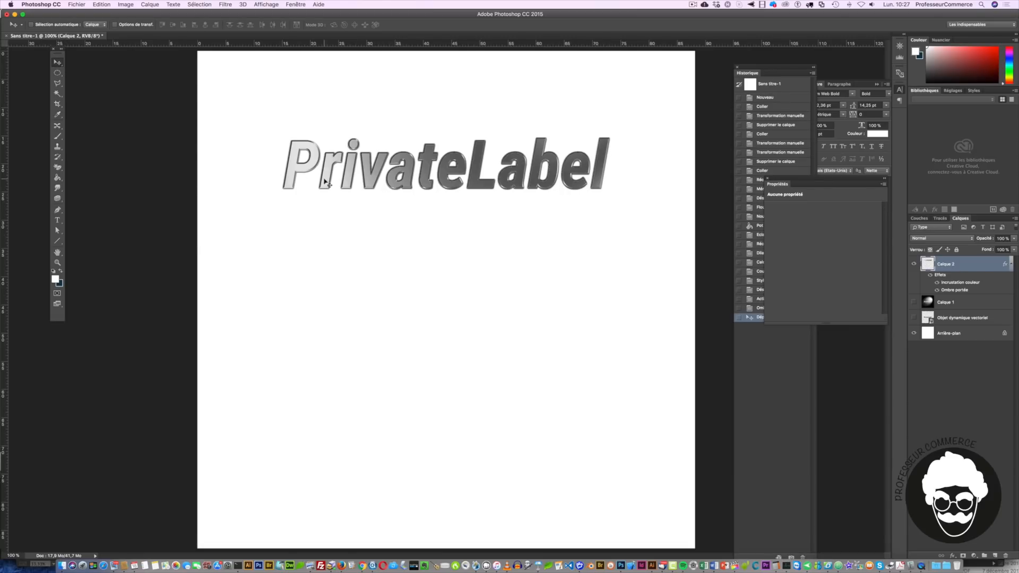
left_click_drag(325, 181, 322, 287)
key("super+z")
left_click_drag(482, 232, 489, 292)
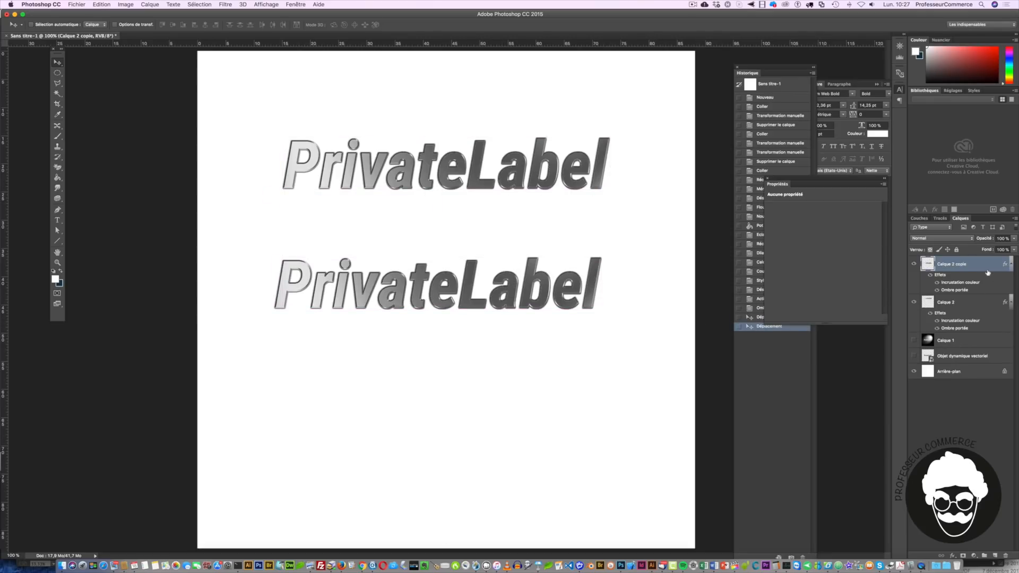
Change the duplicate lettering's colour overlay to bright yellow, feed32.
double_click(967, 283)
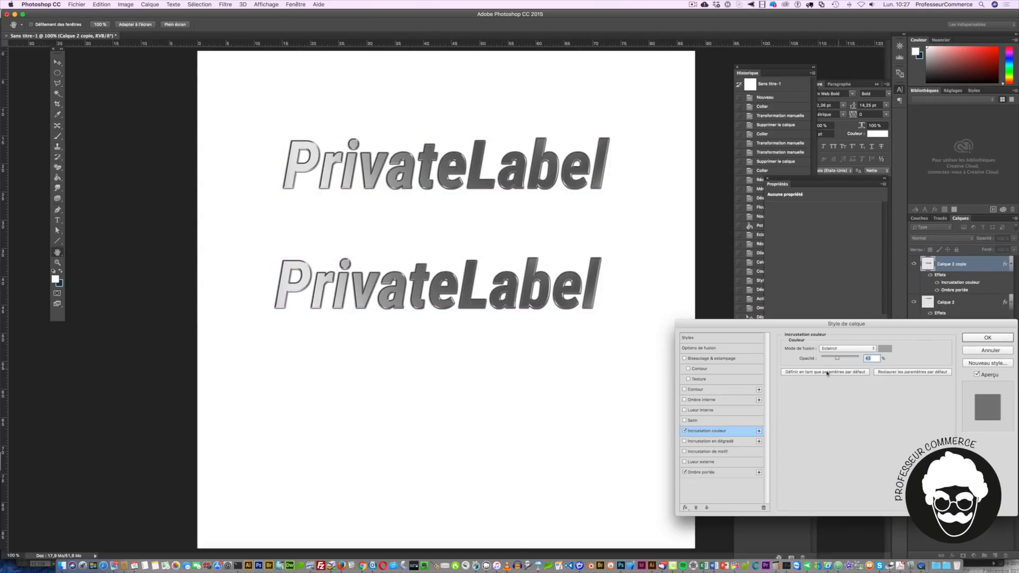
left_click(886, 348)
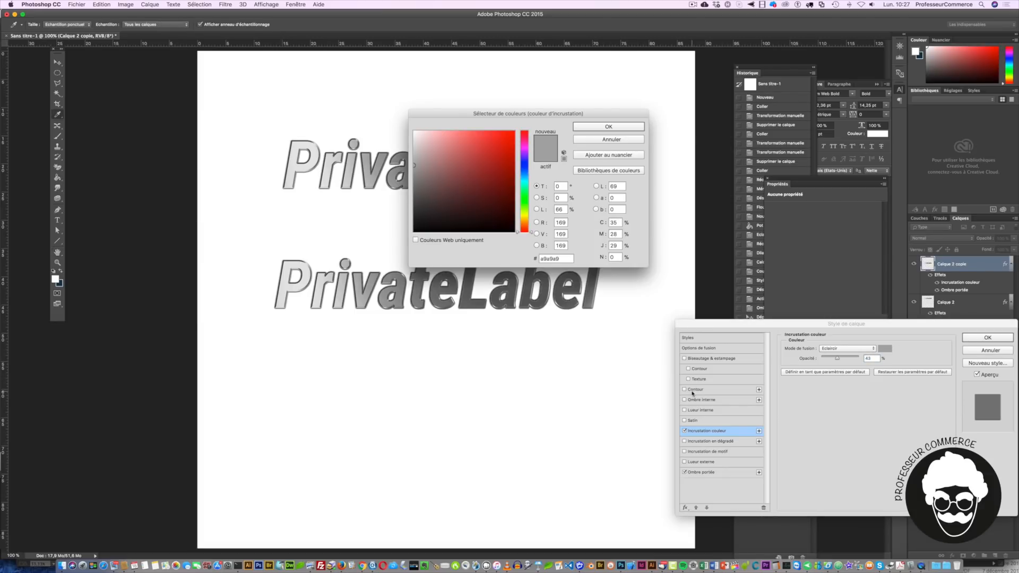
left_click_drag(499, 115, 654, 309)
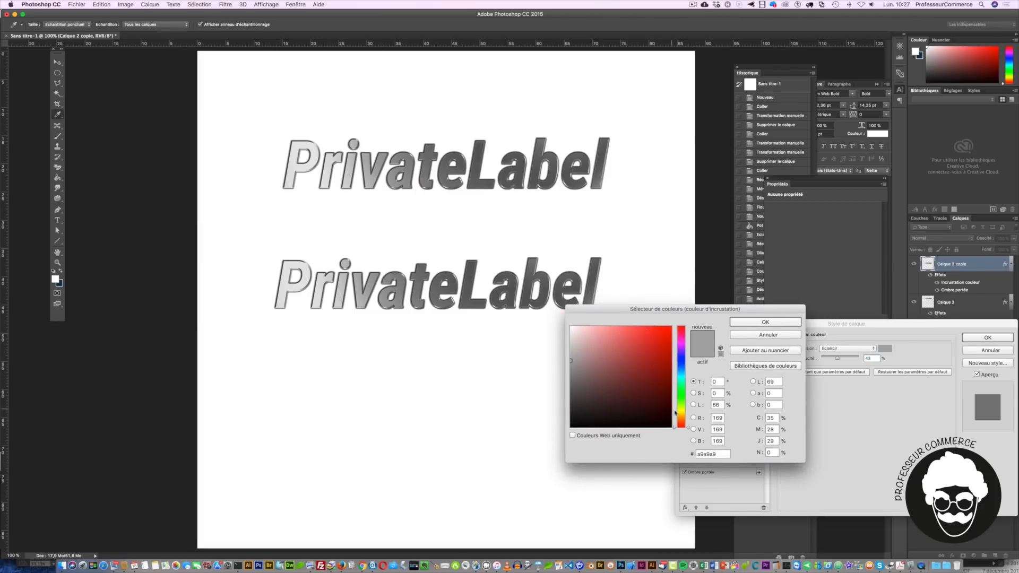
left_click_drag(681, 417, 682, 414)
left_click_drag(628, 329, 652, 327)
left_click_drag(687, 414, 689, 413)
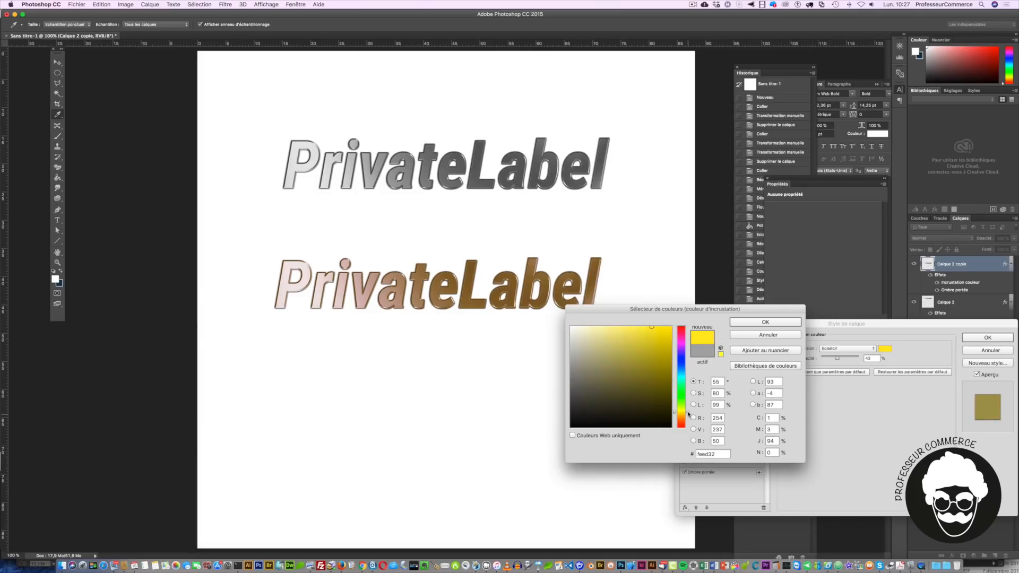
left_click(756, 324)
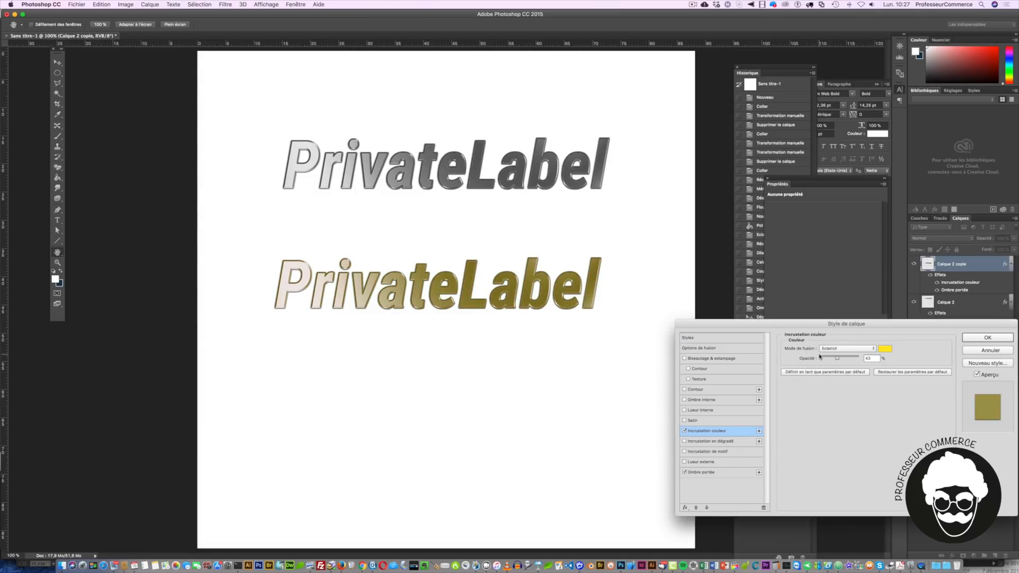
Set the yellow overlay's blend mode to Produit with about 50% opacity and apply the layer style.
left_click_drag(838, 359, 847, 359)
left_click(843, 350)
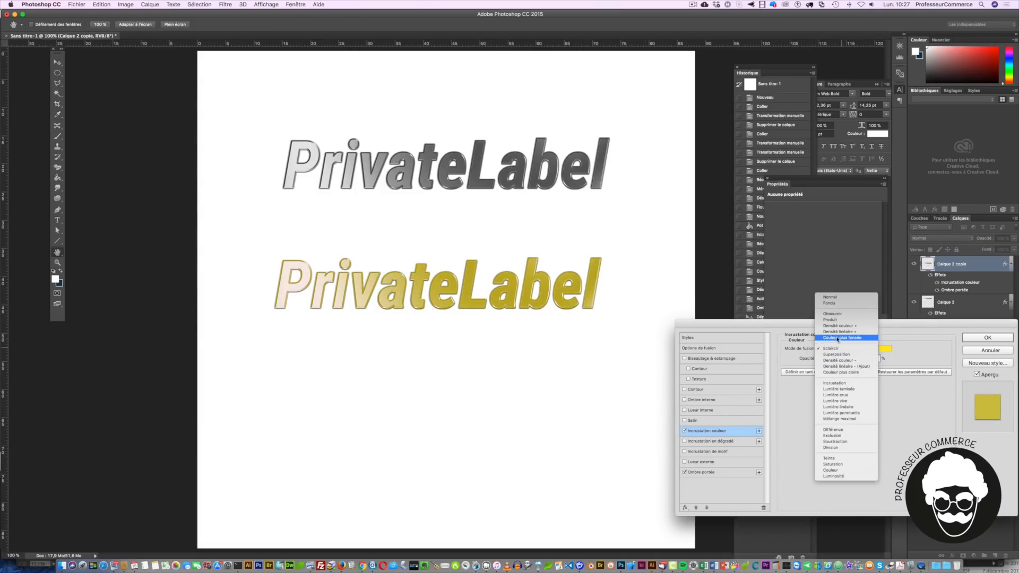
left_click(835, 321)
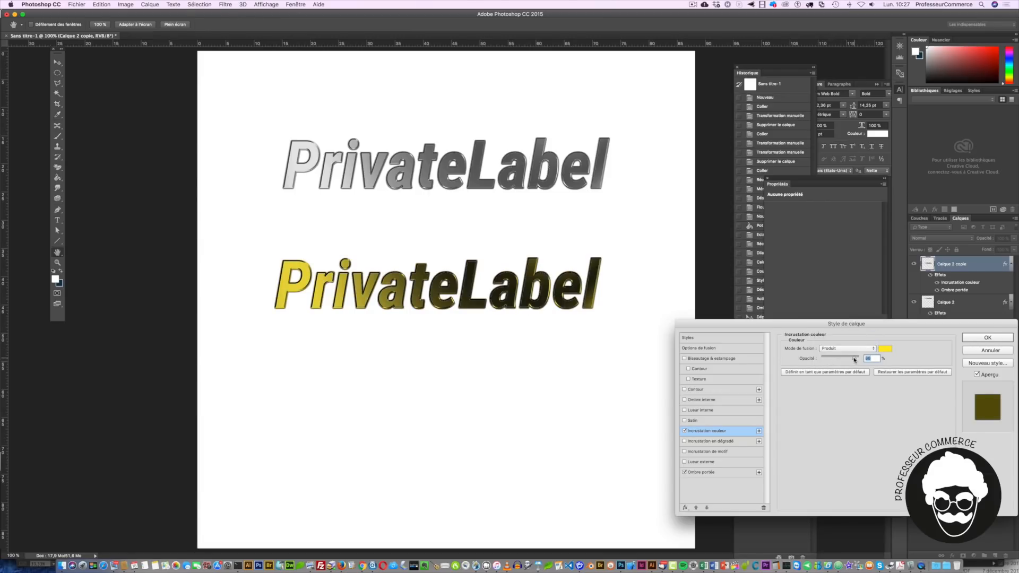
left_click_drag(855, 360, 837, 359)
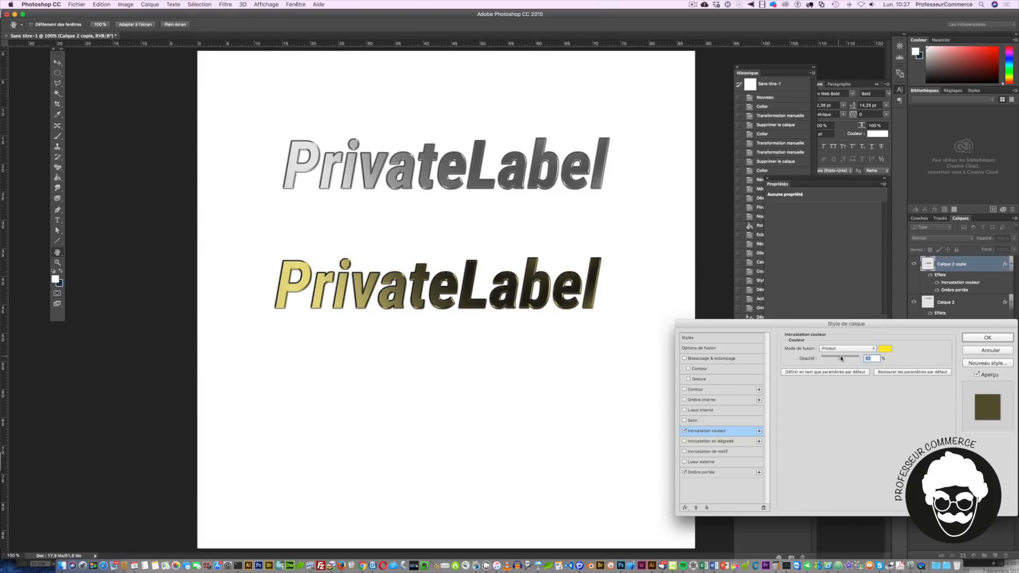
left_click(987, 338)
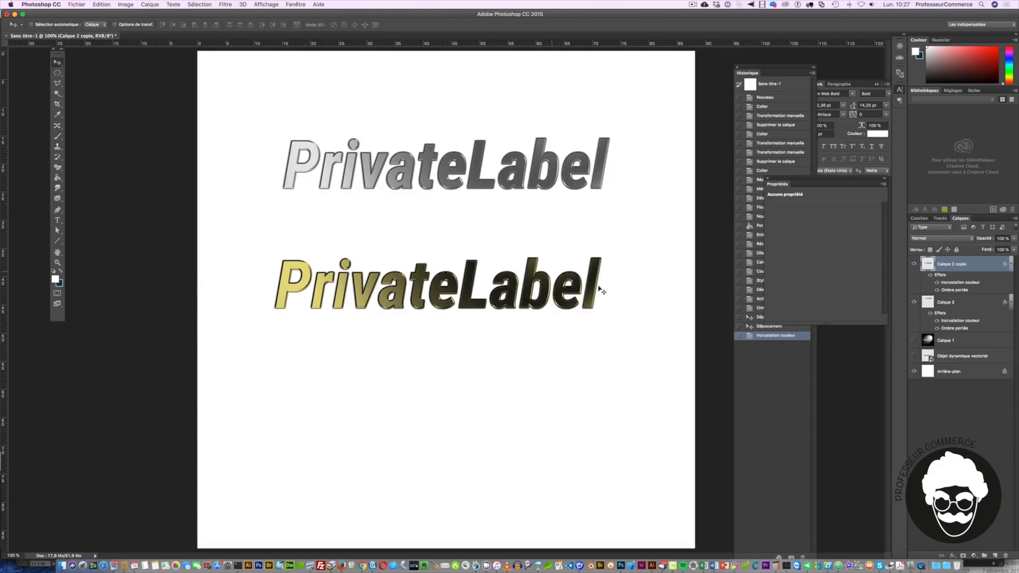
Delete both lettering layers and the old lighting layer, Calque 1.
key("BackSpace")
key("BackSpace")
key("BackSpace")
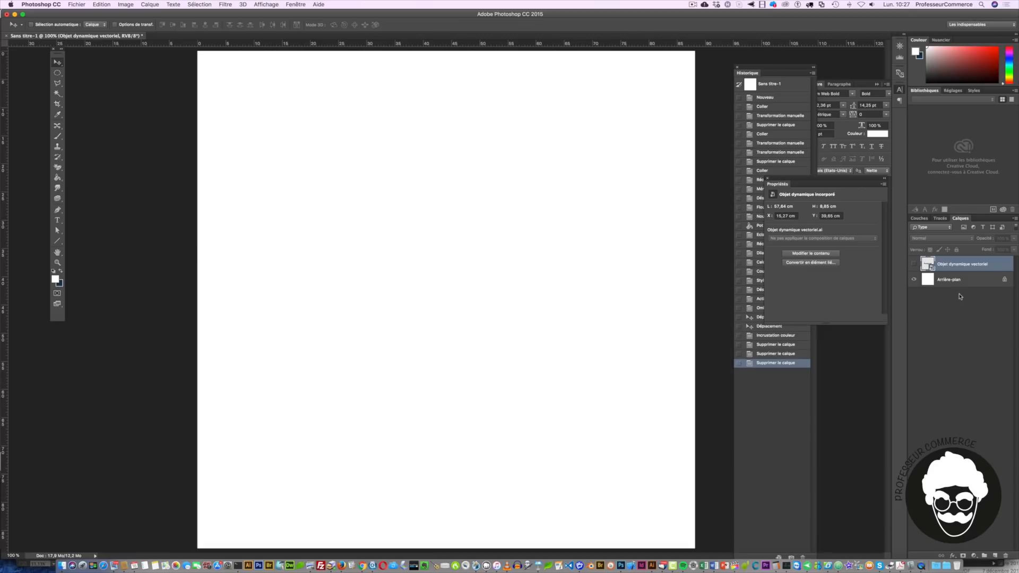
Add a new layer above the vector smart object and fill it with white.
left_click(994, 555)
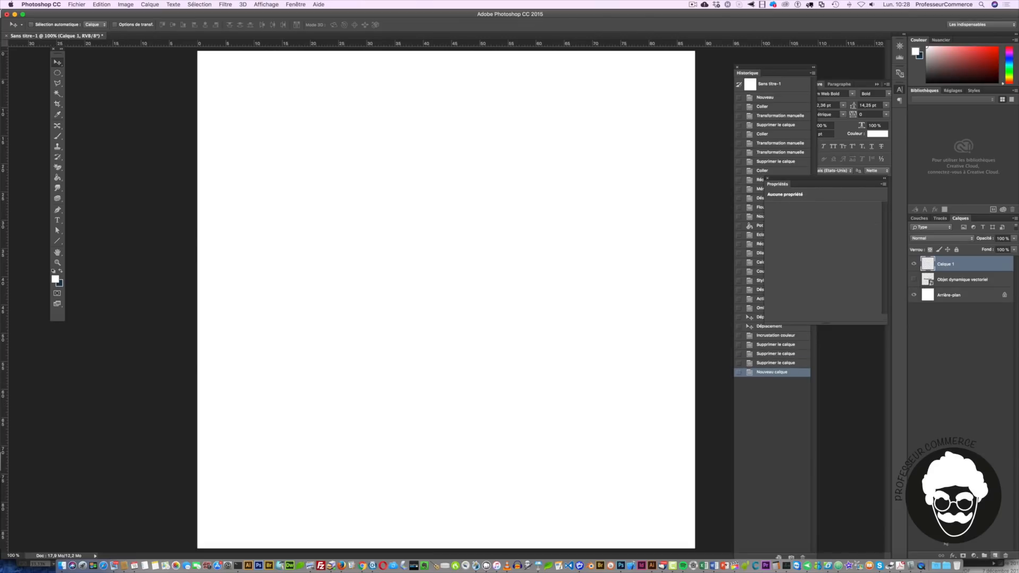
left_click(58, 180)
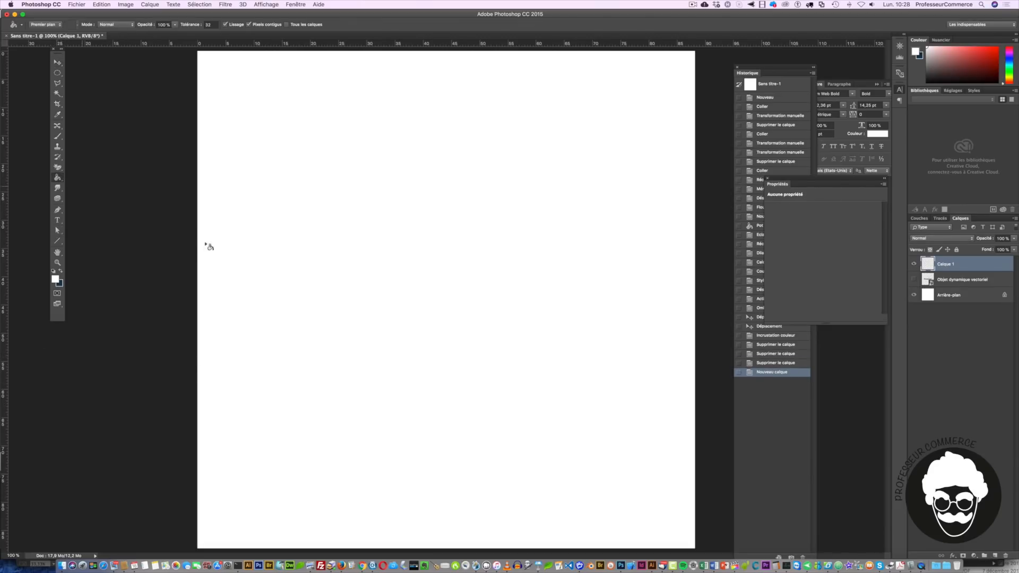
left_click(392, 340)
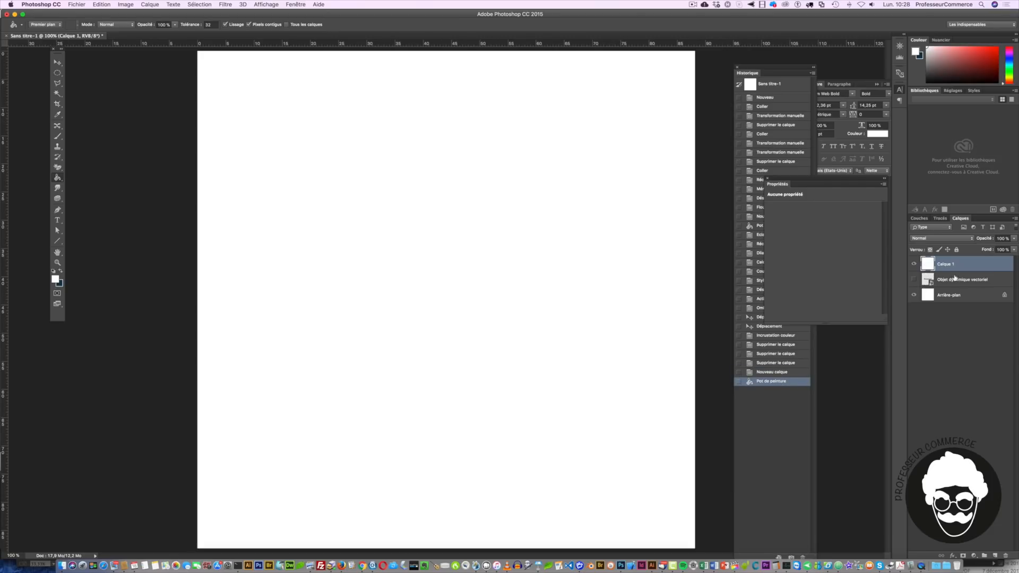
Apply the Eclairage filter with the MonLogo texture, rotating and resizing the directional light so it shines from the upper right.
left_click(229, 4)
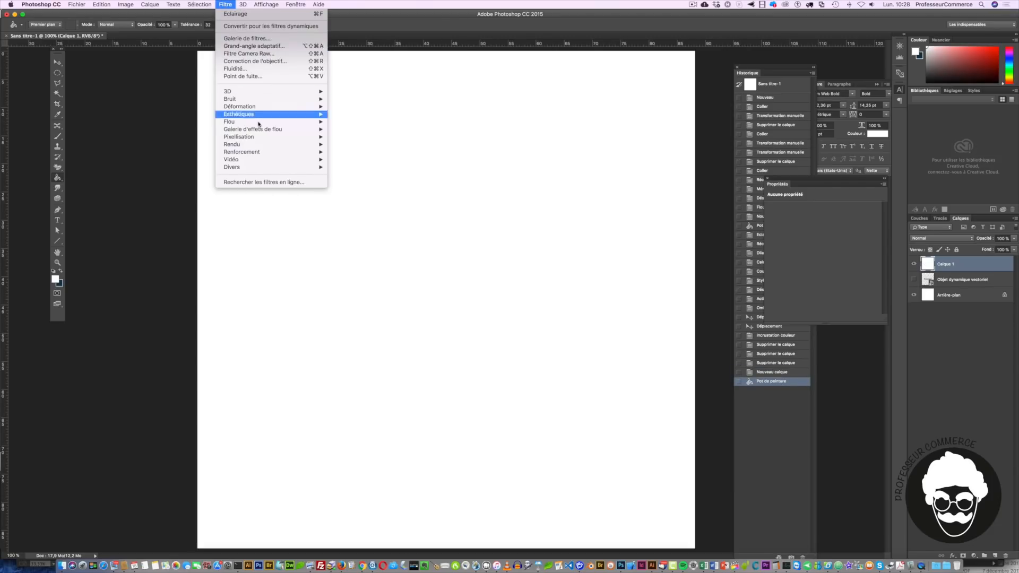
mouse_move(298, 144)
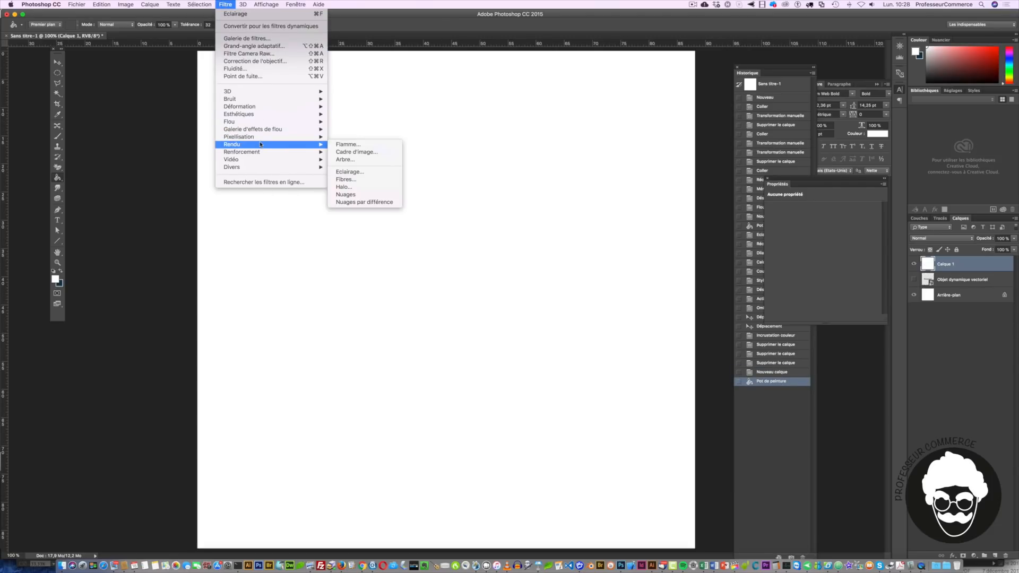
left_click(350, 172)
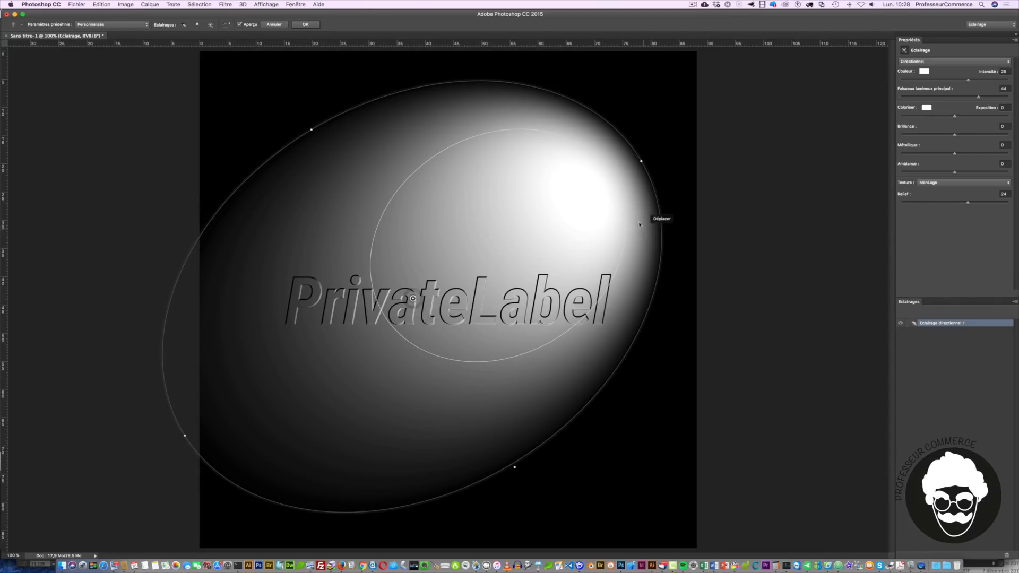
left_click_drag(643, 165, 671, 217)
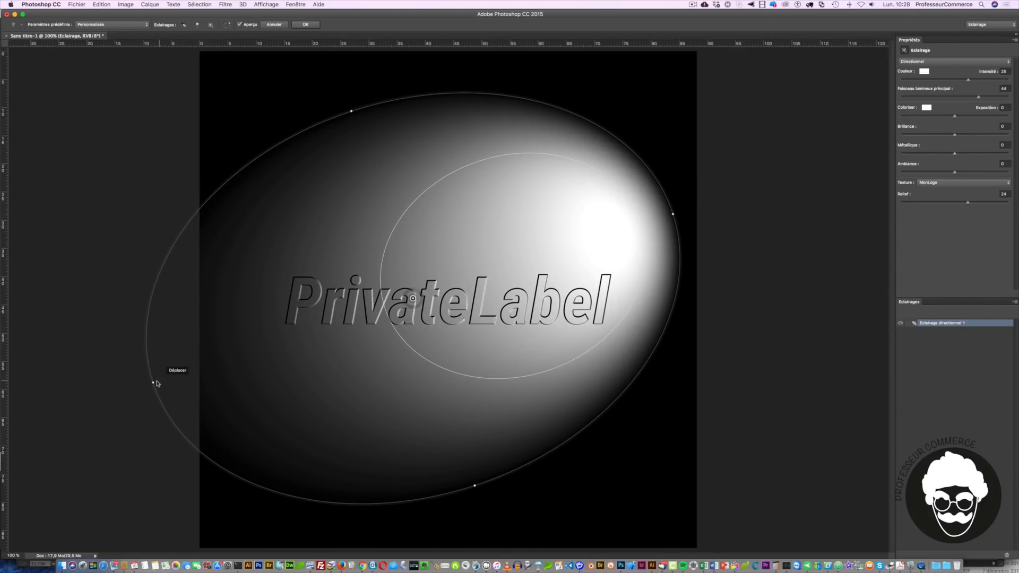
left_click_drag(153, 383, 181, 421)
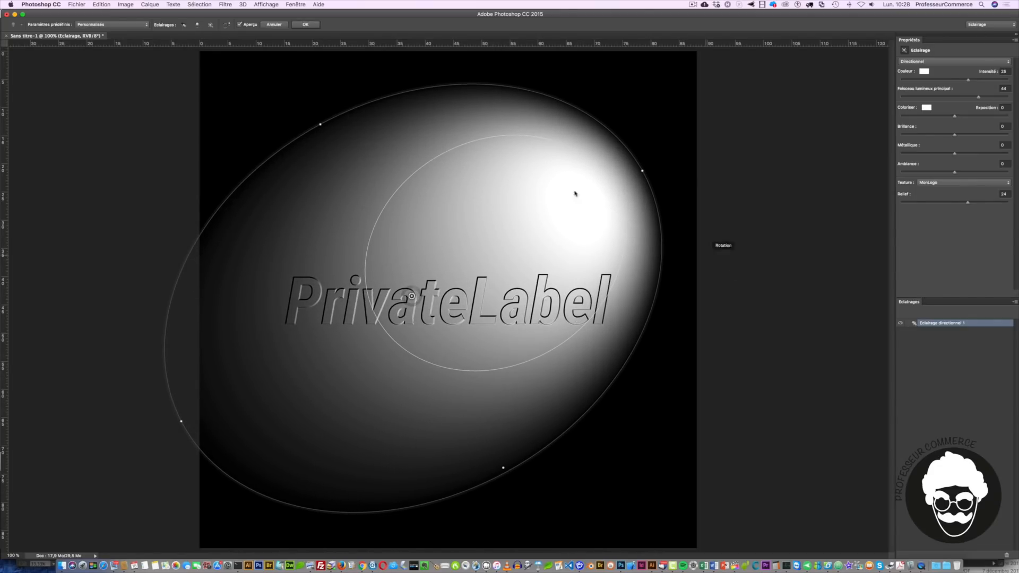
left_click(306, 25)
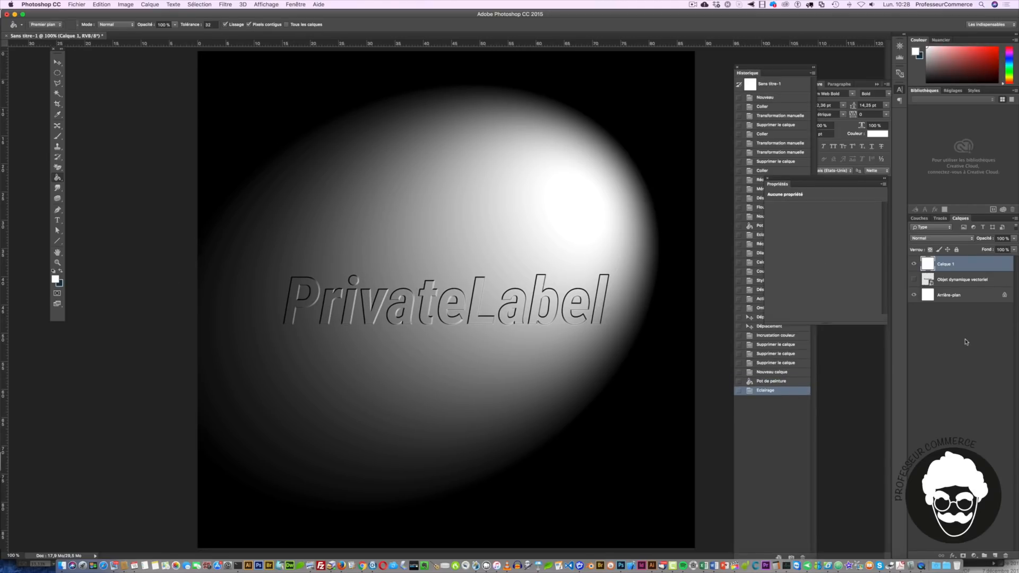
Load the MonLogo channel as a new selection and expand it with Dilater.
left_click(195, 4)
left_click(233, 170)
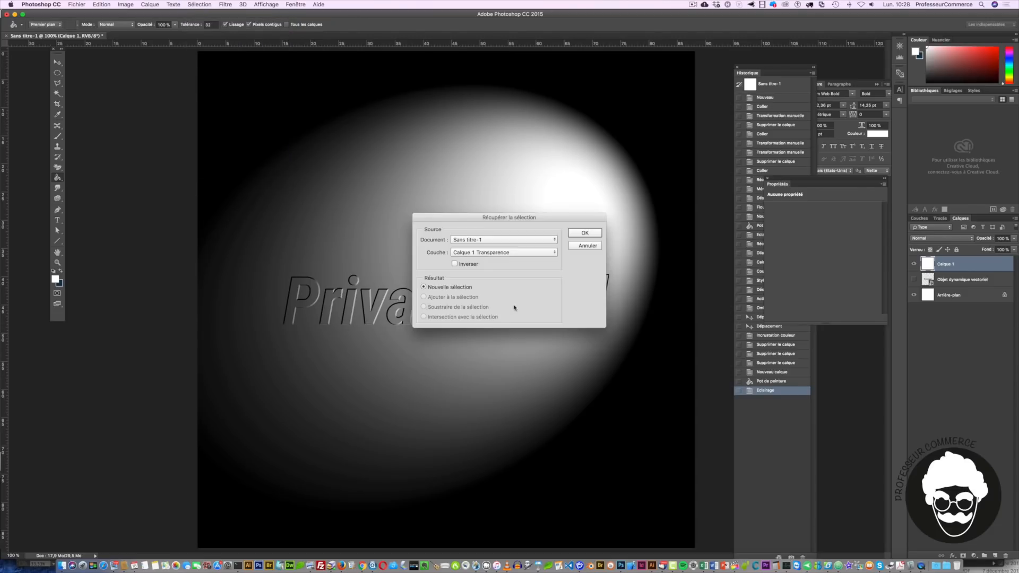
left_click(537, 253)
left_click(530, 264)
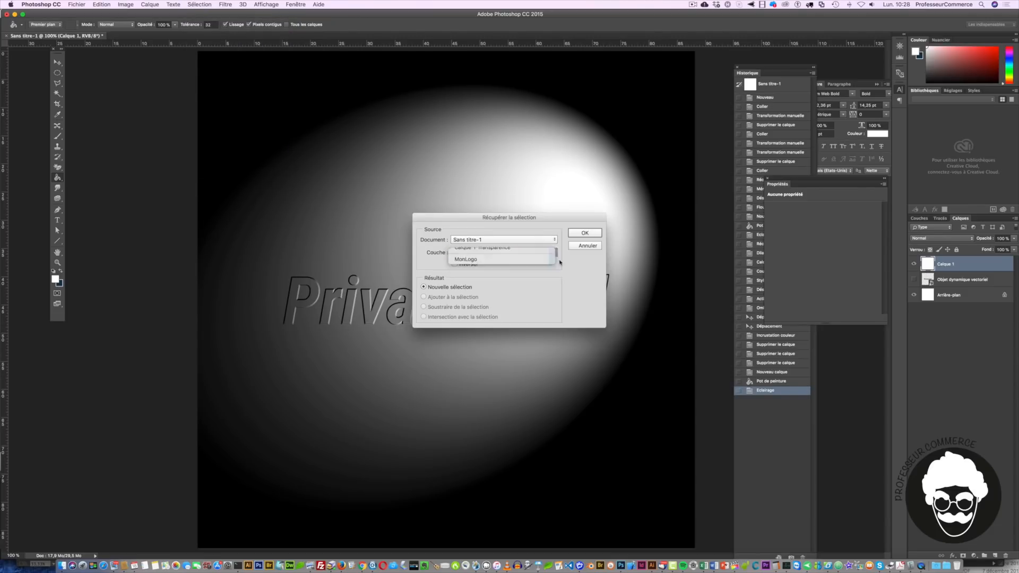
left_click(585, 234)
left_click(200, 5)
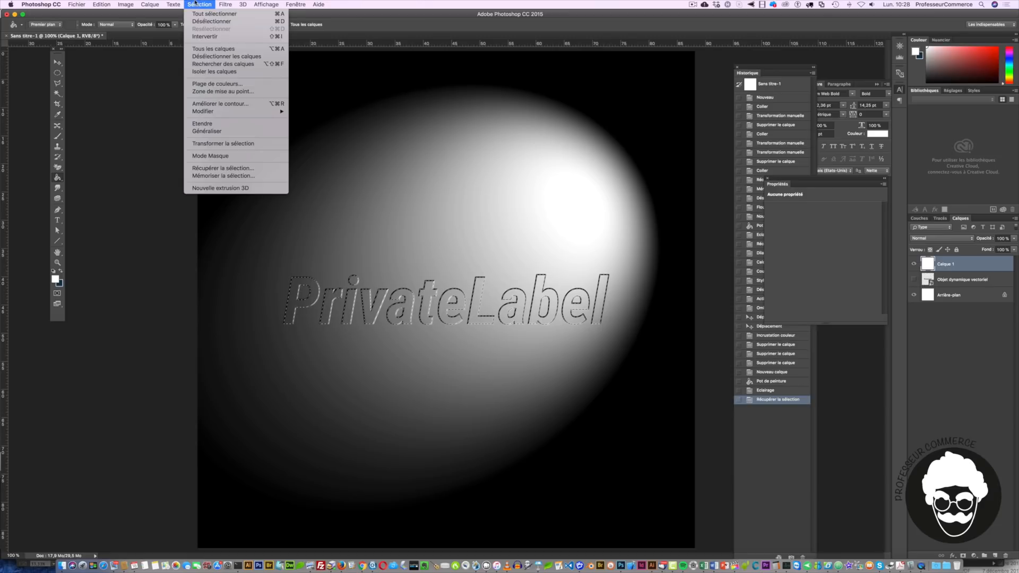
mouse_move(226, 110)
left_click(310, 127)
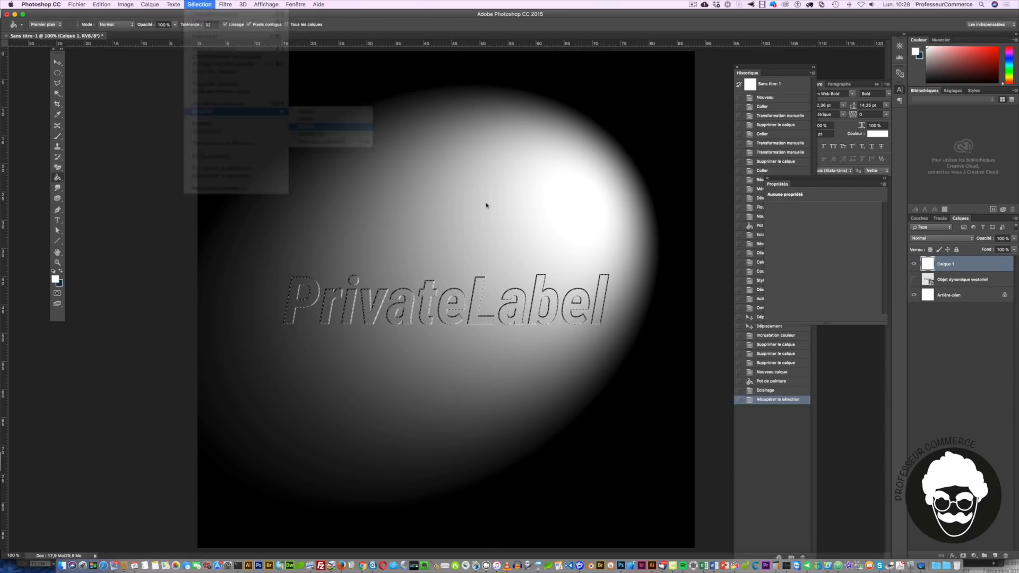
key("Return")
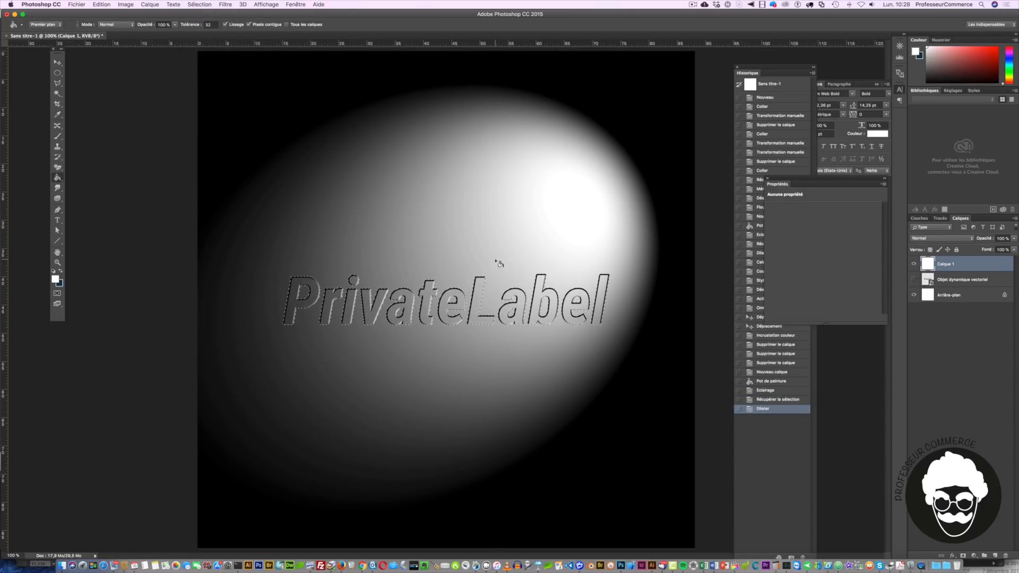
Cut the selected lettering onto its own layer and hide the lighting layer, Calque 1.
key("super+shift+j")
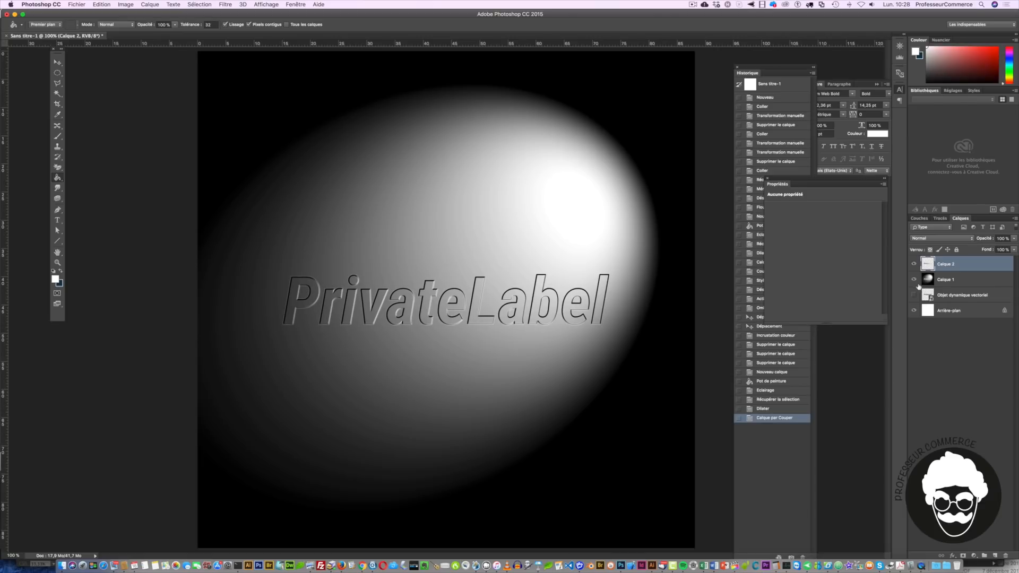
left_click(914, 280)
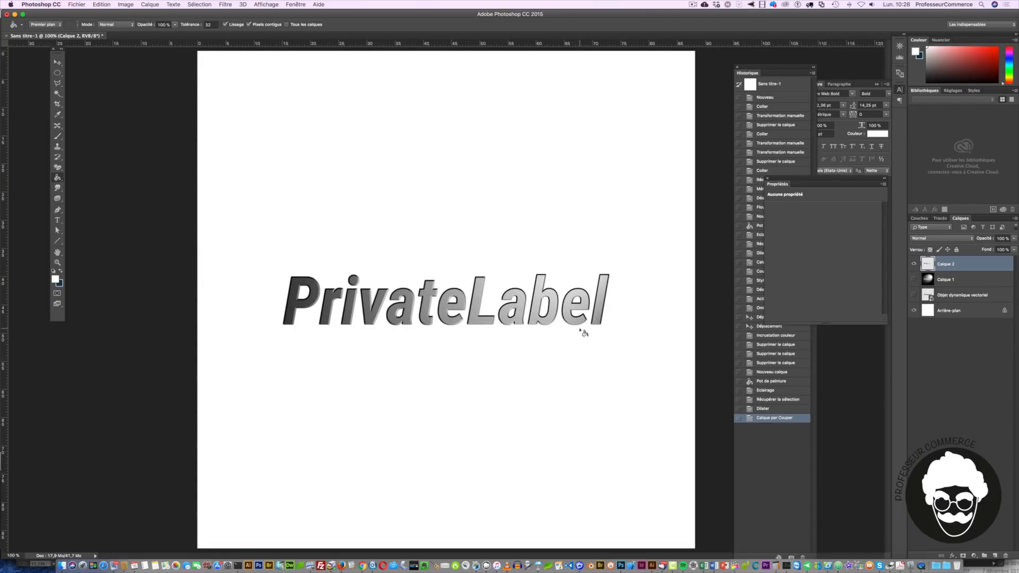
Apply a strong S-shaped Curves adjustment to the Calque 2 lettering, raising the shadows and lowering input 196 to output 115.
key("super+m")
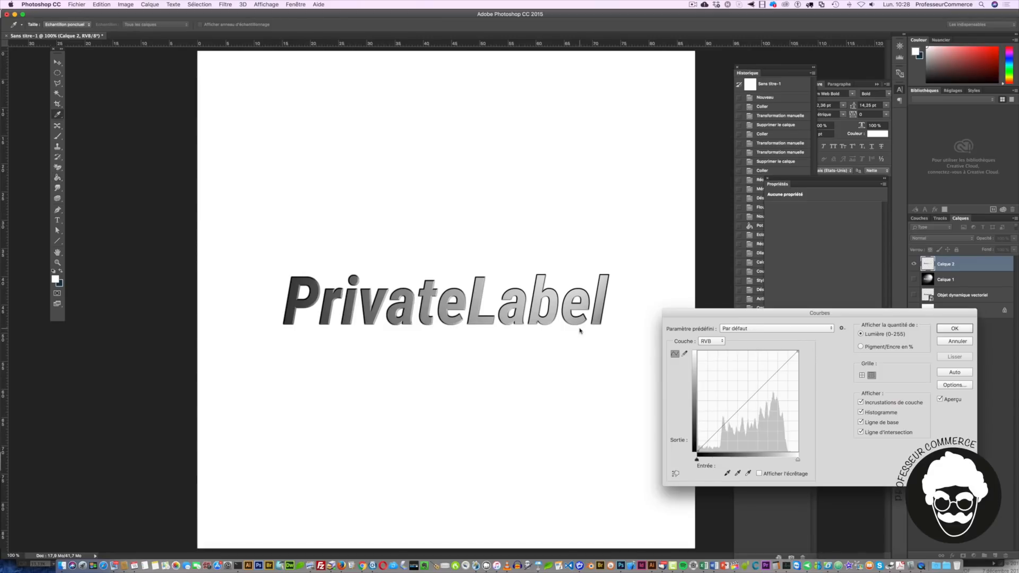
left_click_drag(720, 428, 775, 406)
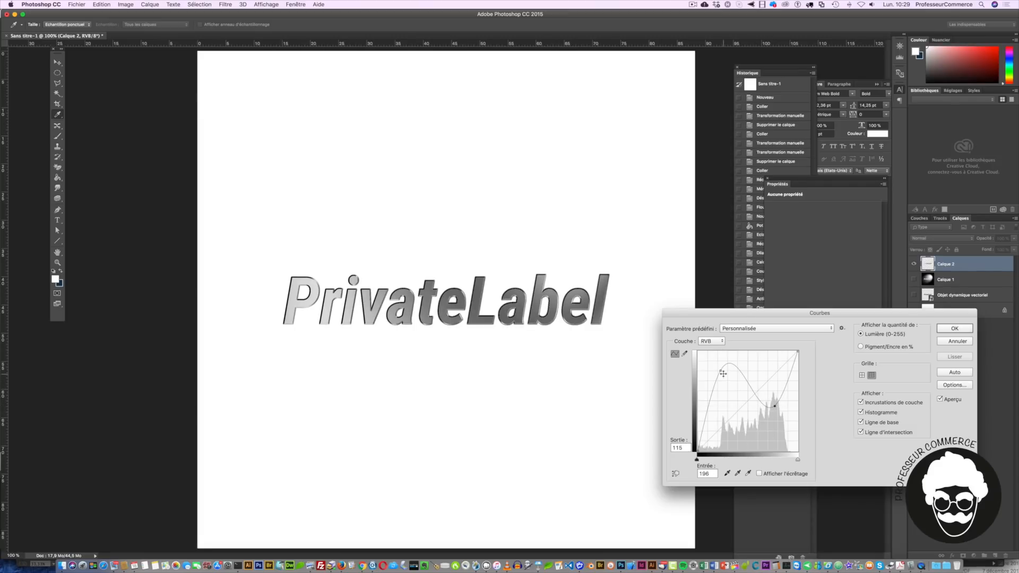
left_click_drag(723, 374, 720, 368)
left_click(955, 328)
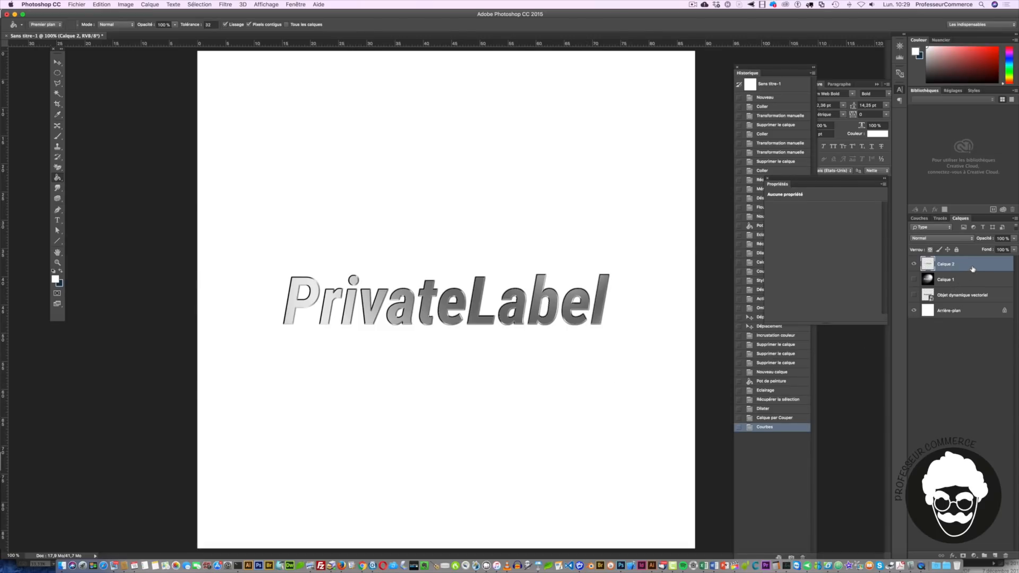
double_click(974, 270)
left_click(991, 351)
Paint one soft black brush dab of about 242 px and 0% hardness on a new layer just below the lettering.
left_click(60, 137)
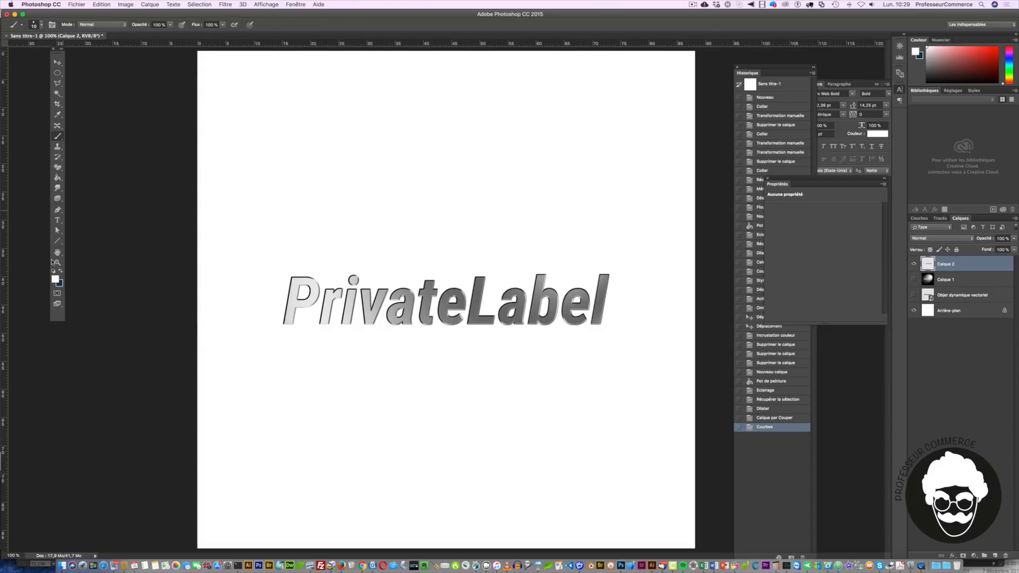
left_click(53, 272)
left_click(994, 556)
right_click(447, 383)
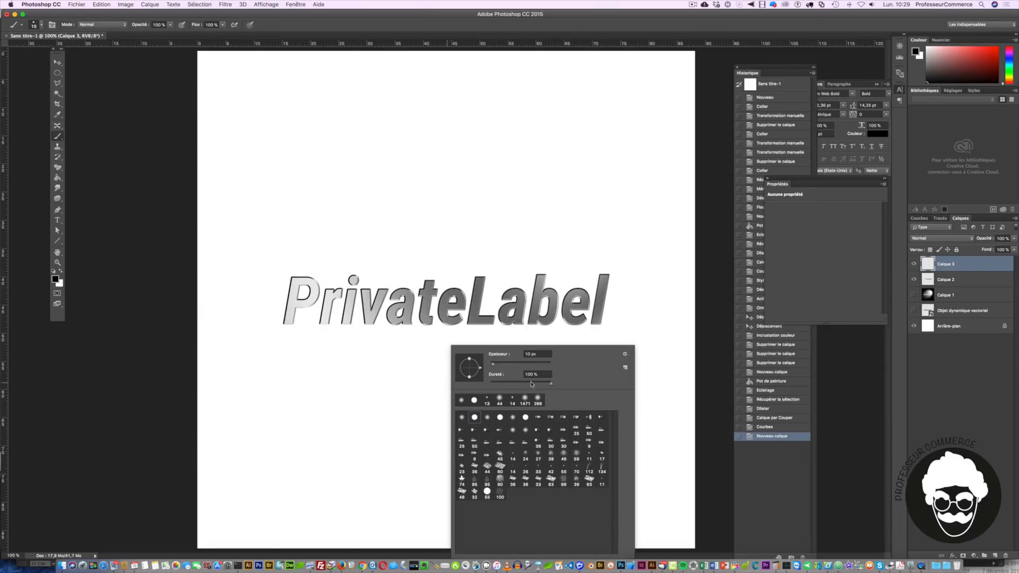
left_click(488, 417)
left_click_drag(495, 365, 529, 366)
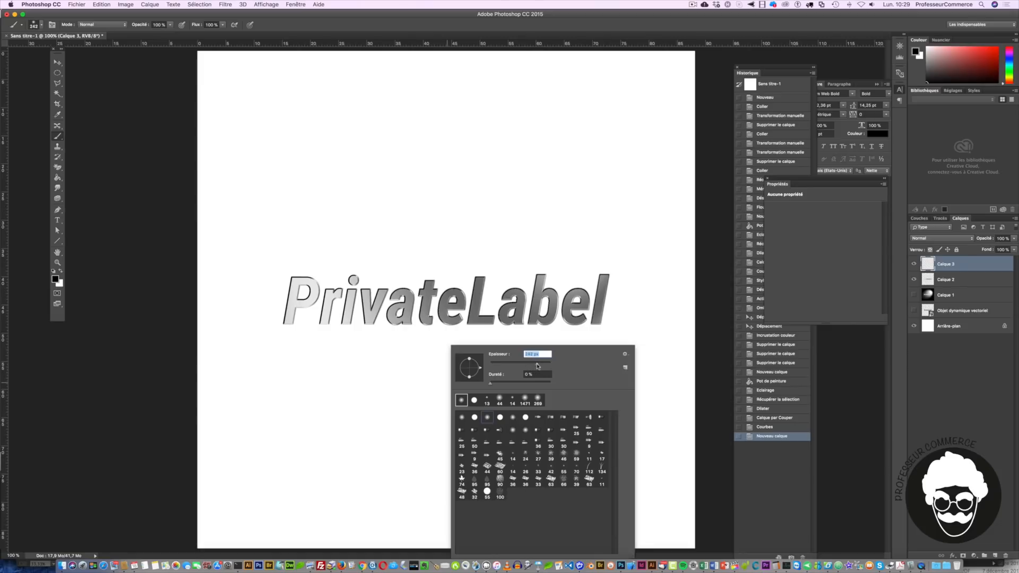
left_click(428, 359)
Flatten the black dab into a thin shadow about 461% wide and 22.7% high, and place it directly under the lettering.
key("super+t")
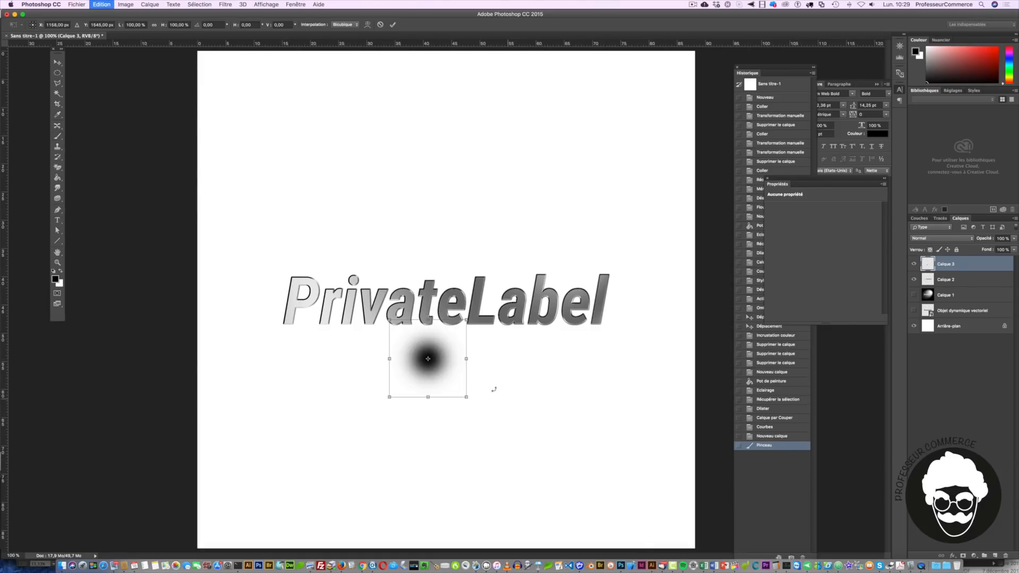
mouse_move(428, 321)
left_mouse_down()
mouse_move(432, 381)
mouse_move(745, 389)
left_mouse_up()
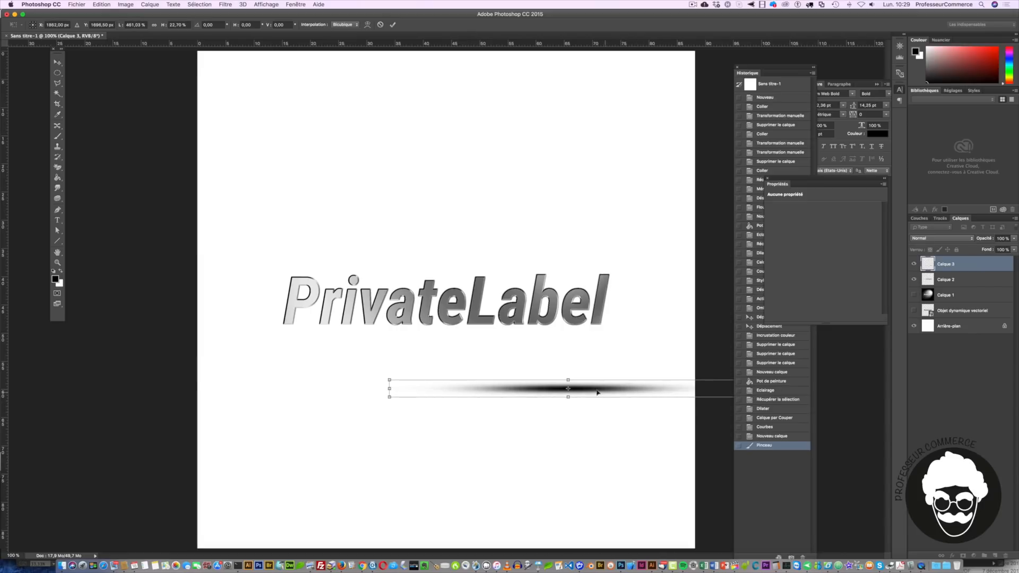
key("Return")
key("v")
mouse_move(587, 391)
left_mouse_down()
mouse_move(499, 369)
mouse_move(468, 349)
mouse_move(467, 335)
left_mouse_up()
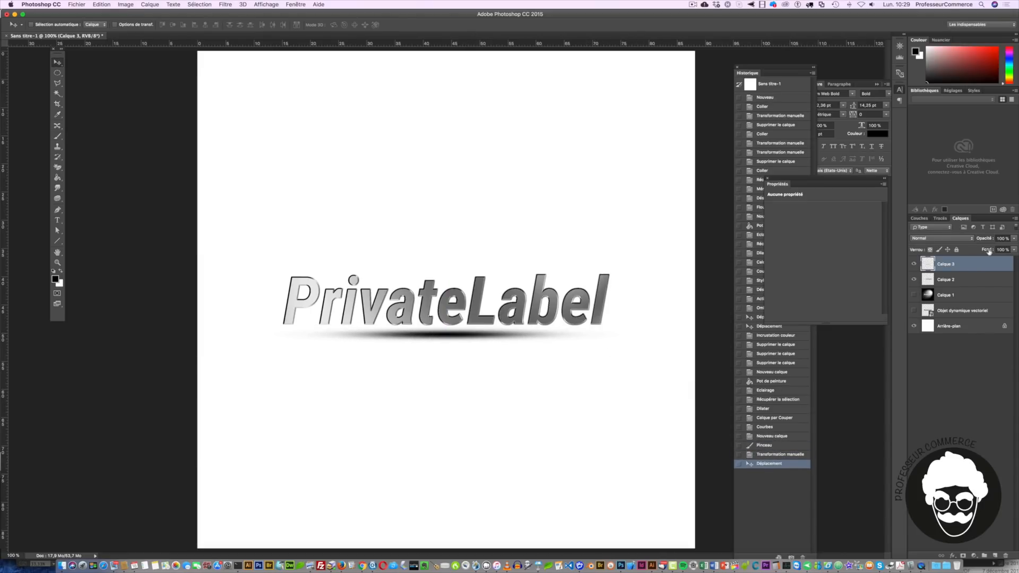
Lower the shadow layer's opacity to 33% and nudge the shadow slightly into place under the logo.
left_click(1014, 239)
left_click_drag(1011, 249, 989, 249)
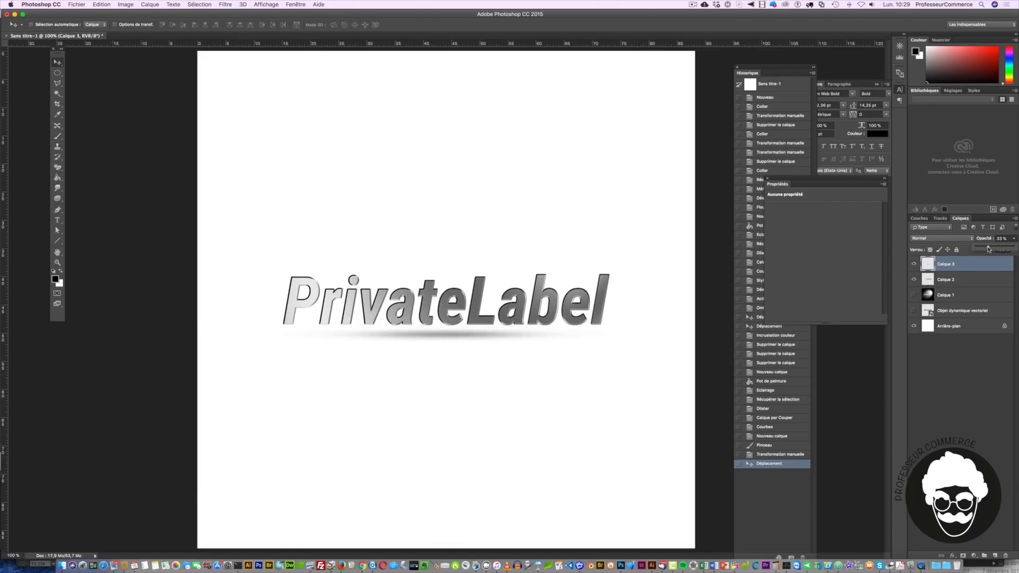
left_click_drag(480, 338, 472, 338)
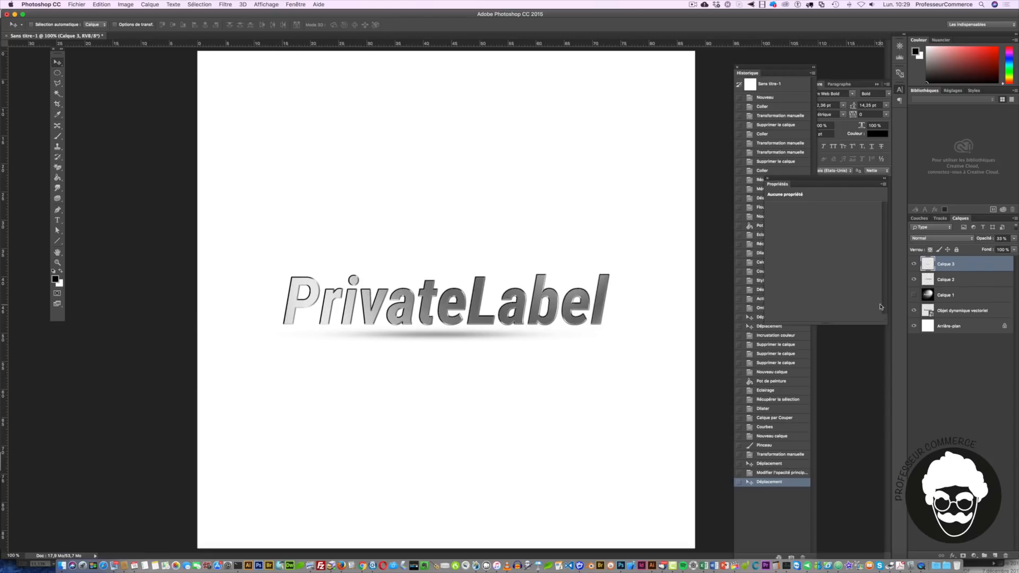
Show only the vector smart object above the background and give it an Incrustation en dégradé in Normal mode.
left_click_drag(915, 265, 916, 306)
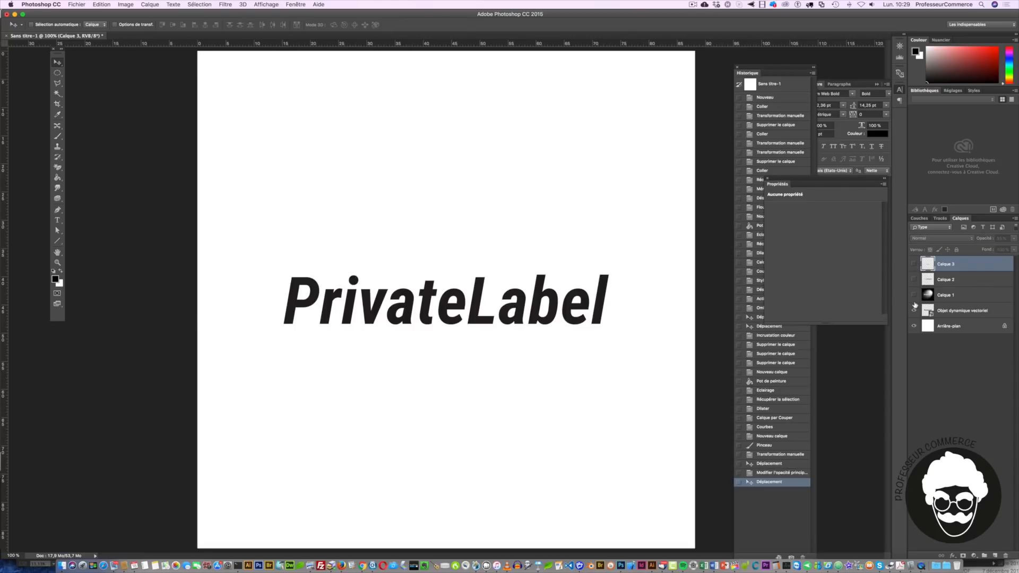
double_click(971, 309)
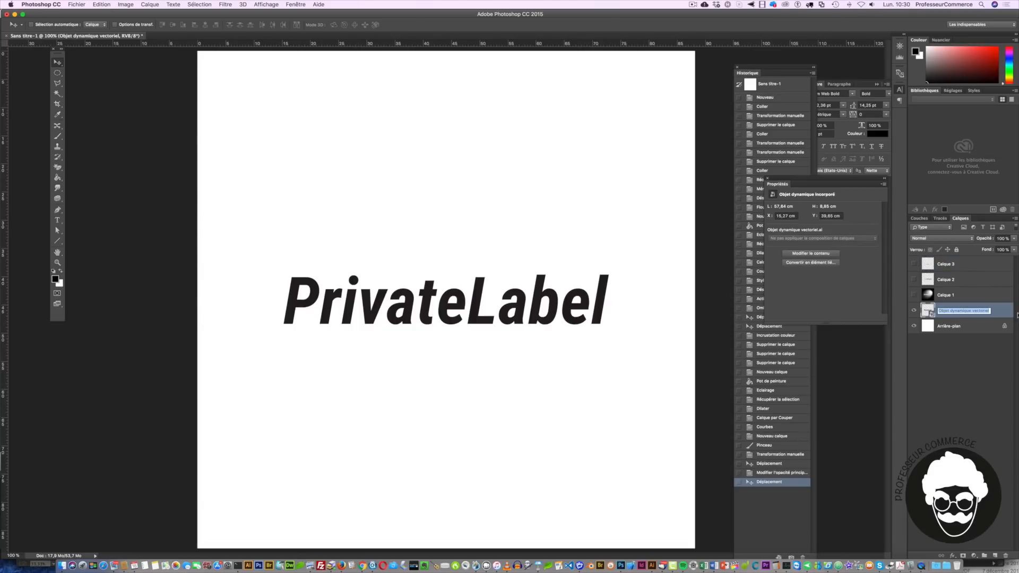
double_click(998, 315)
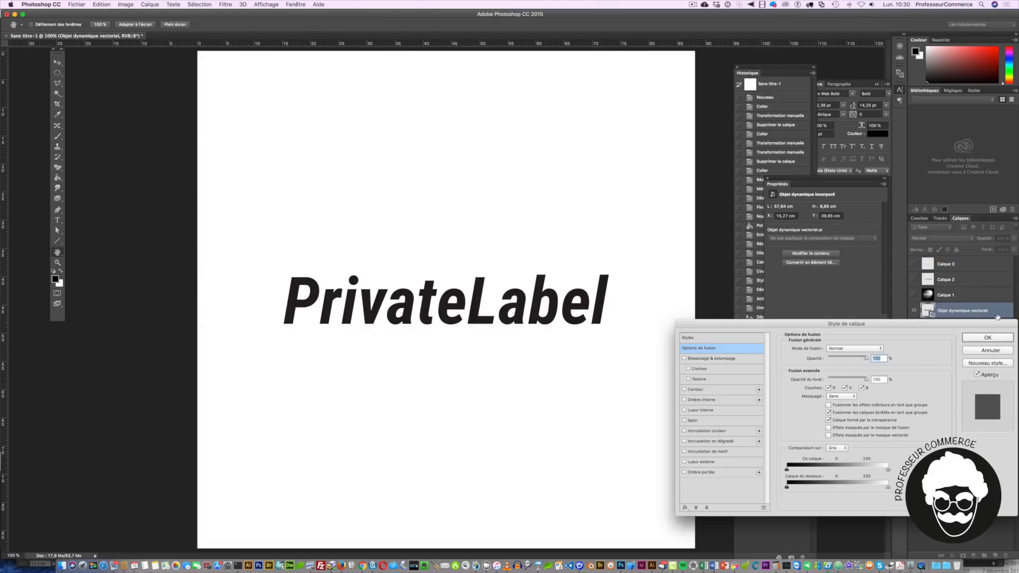
left_click(736, 442)
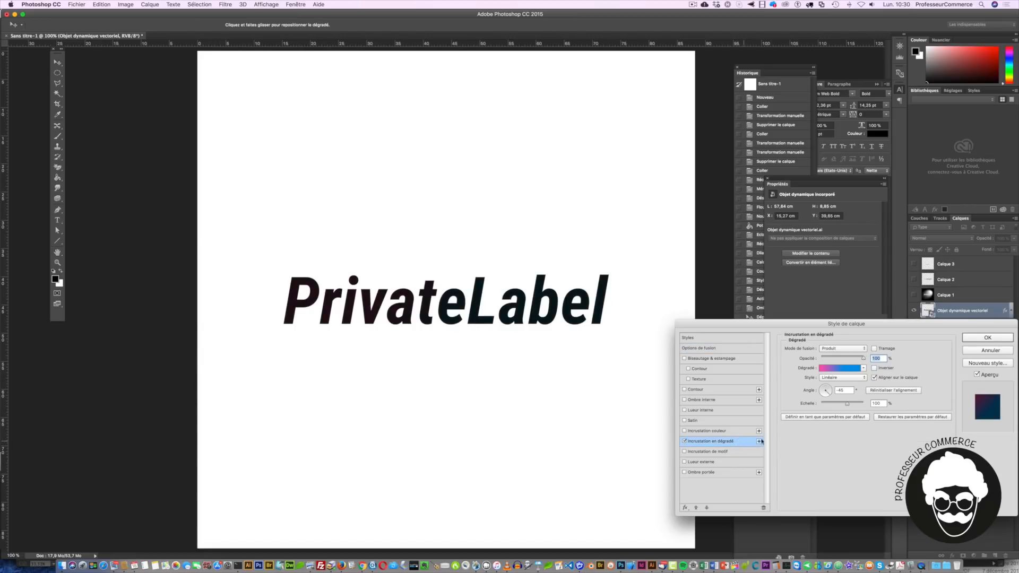
left_click(836, 349)
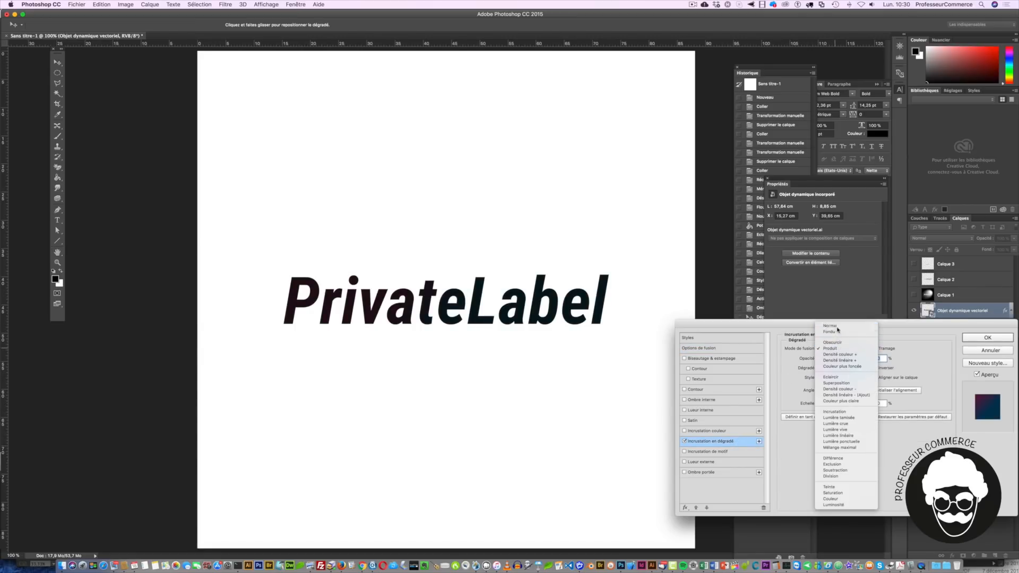
left_click(837, 328)
Base the gradient on Premier plan -> arrière-plan, place its white stop at 52% and add a medium grey stop at 100%.
left_click(839, 369)
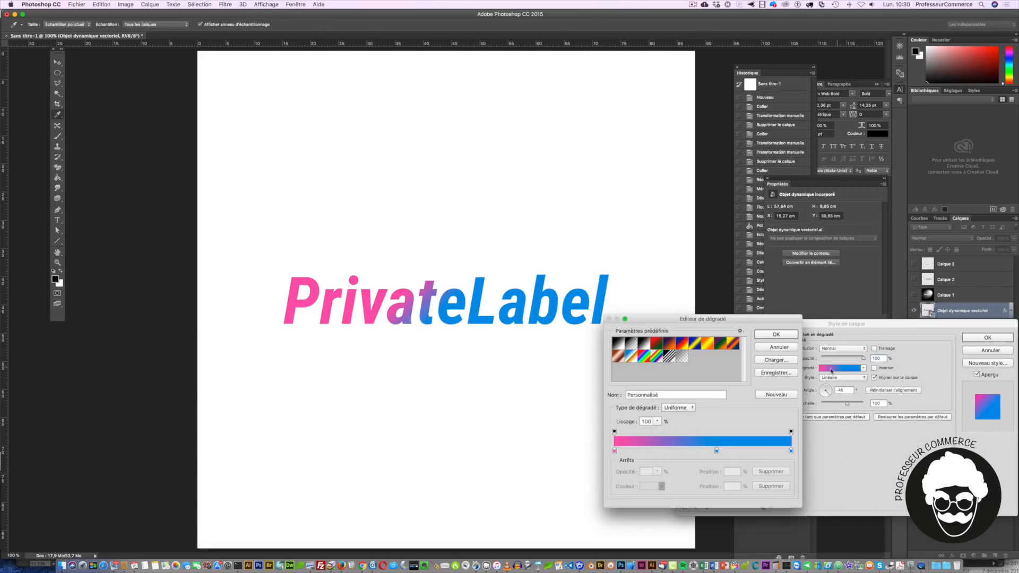
left_click(617, 346)
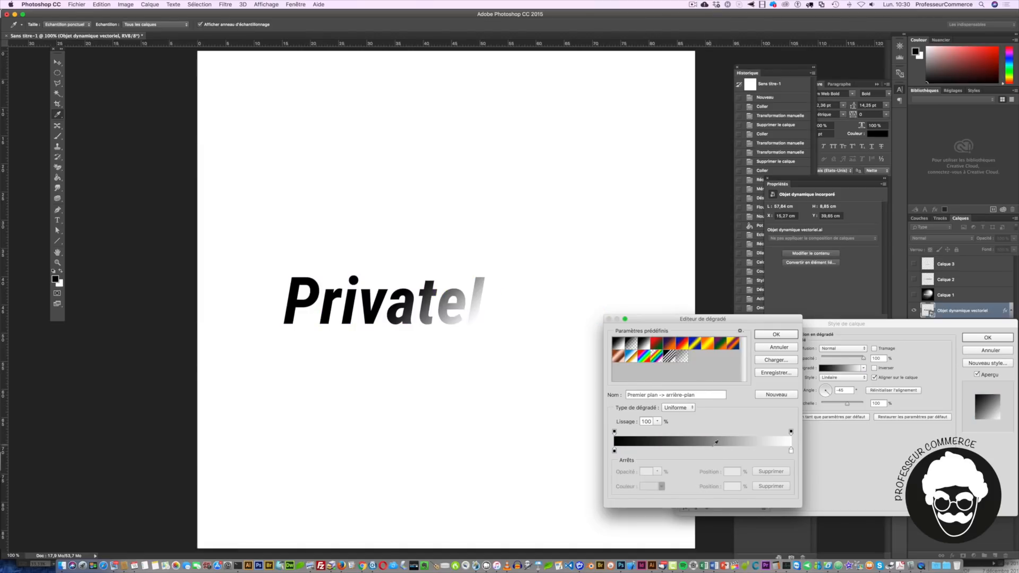
left_click_drag(791, 451, 706, 450)
left_click(791, 451)
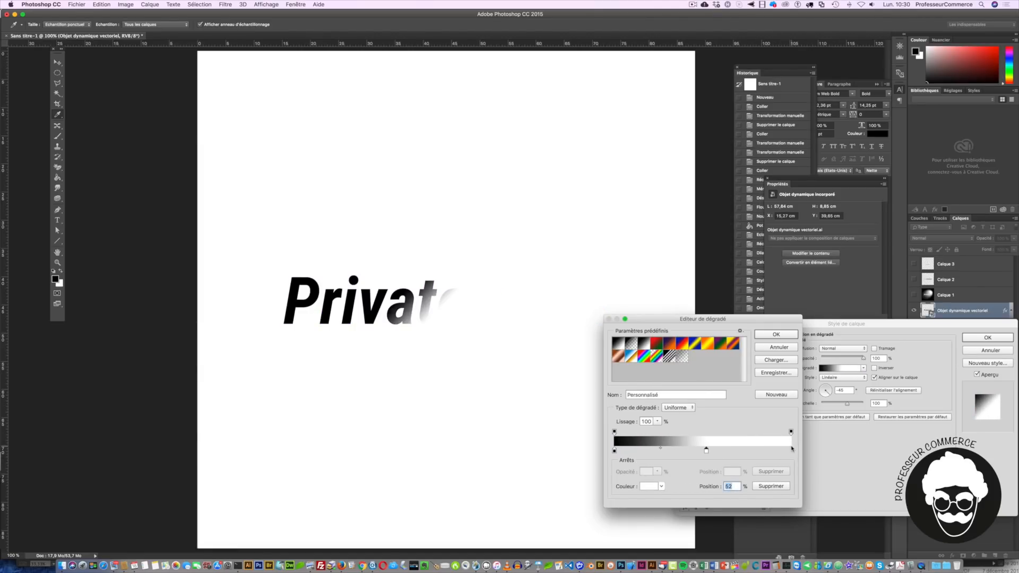
left_click(650, 485)
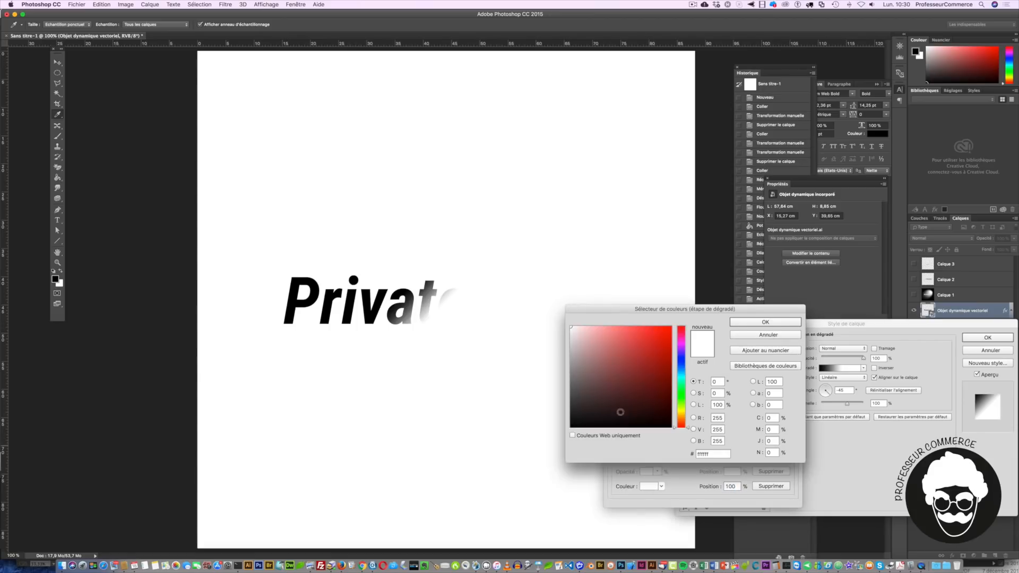
left_click(570, 376)
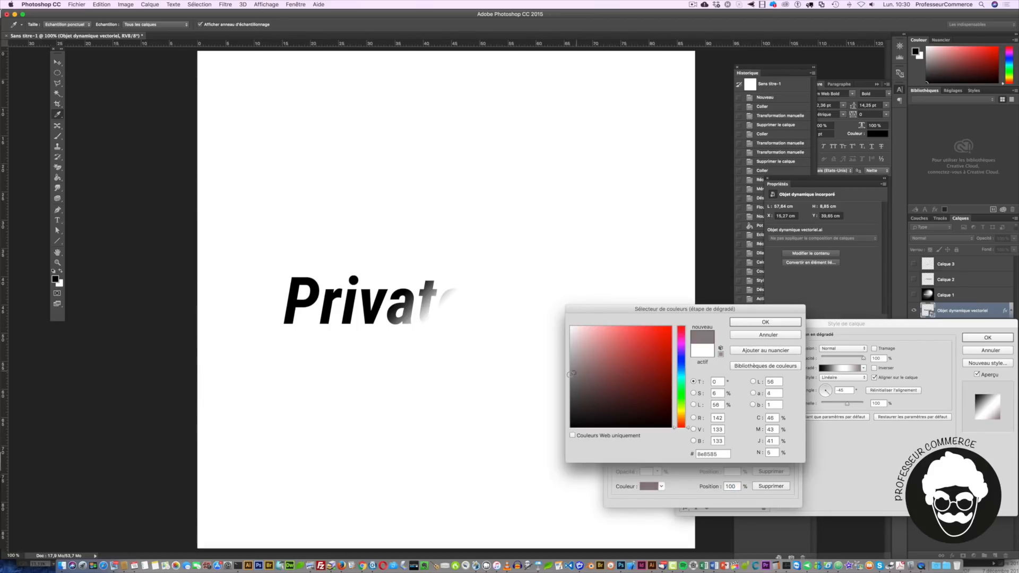
left_click(745, 324)
Change the gradient's 0% stop from black to grey #a8a8a8.
left_click(614, 451)
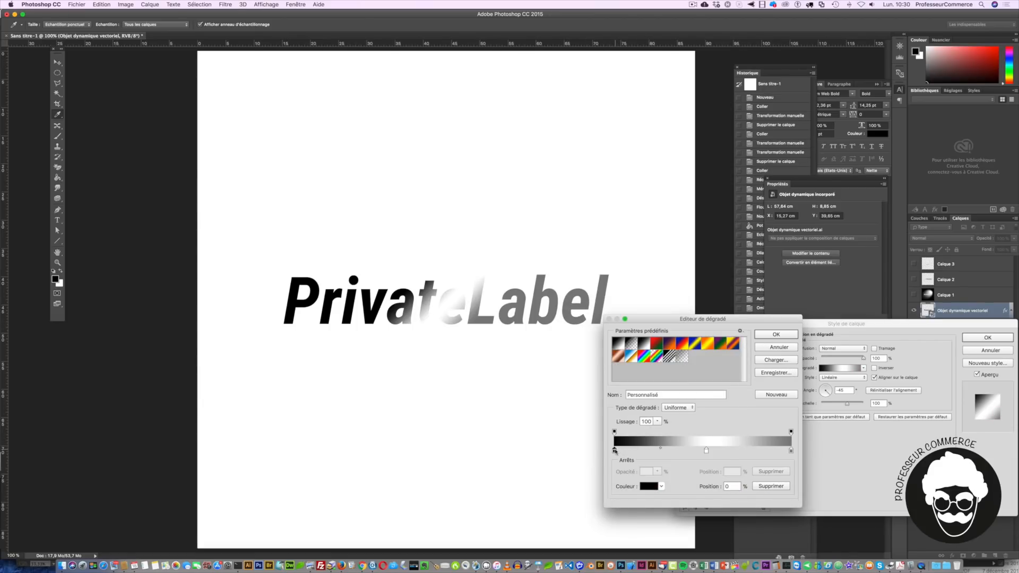
left_click(650, 486)
left_click(546, 287)
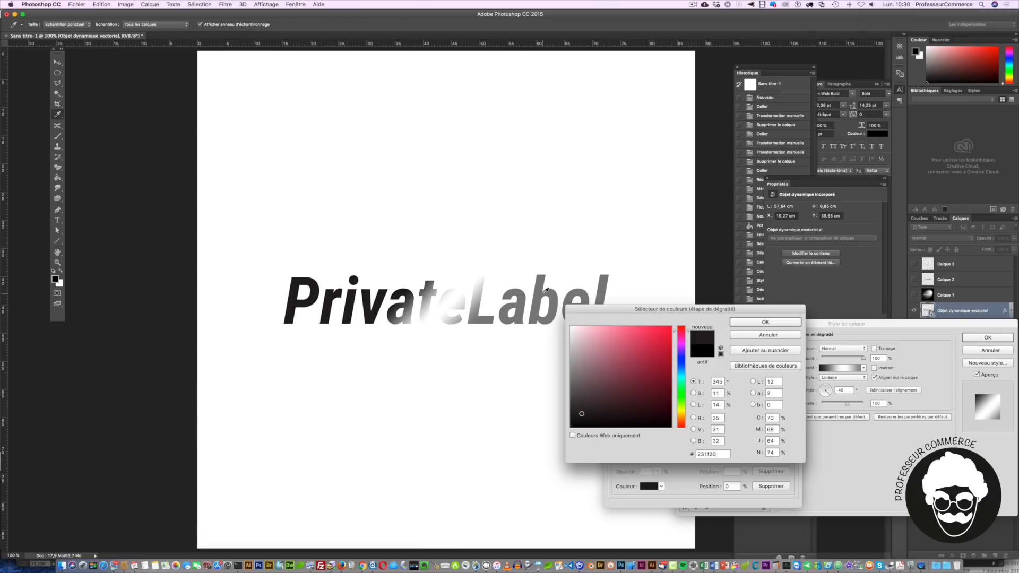
left_click_drag(594, 366, 570, 361)
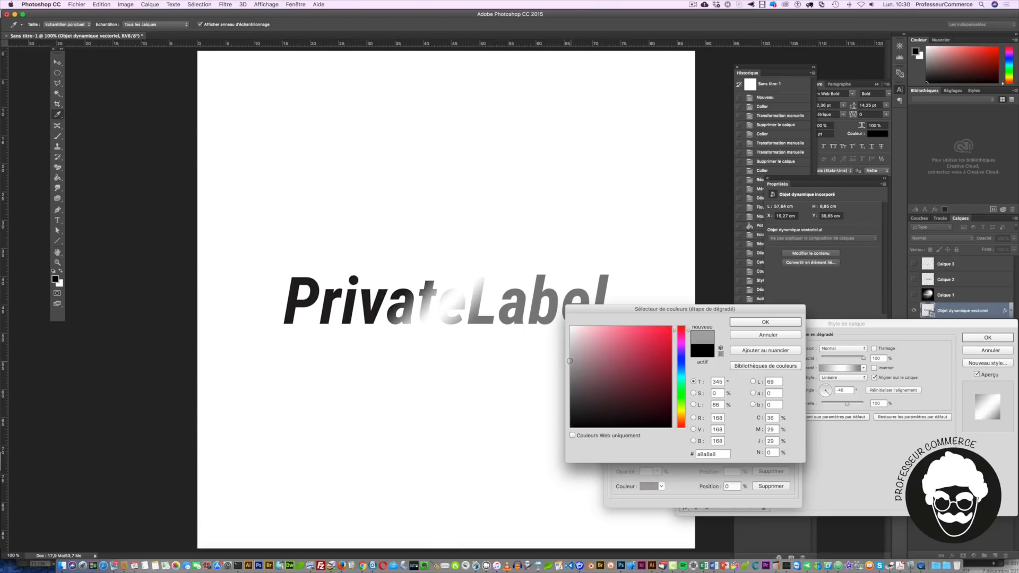
left_click(757, 324)
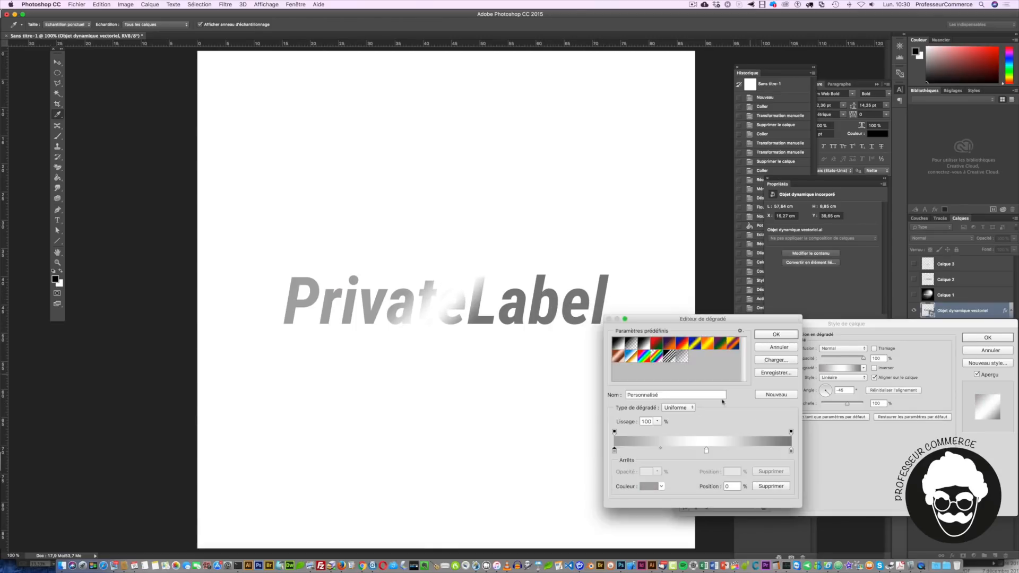
Recolour the gradient's 52% stop to light grey #d6d6d6 and apply the gradient overlay to the vector smart object.
left_click(706, 450)
left_click(646, 488)
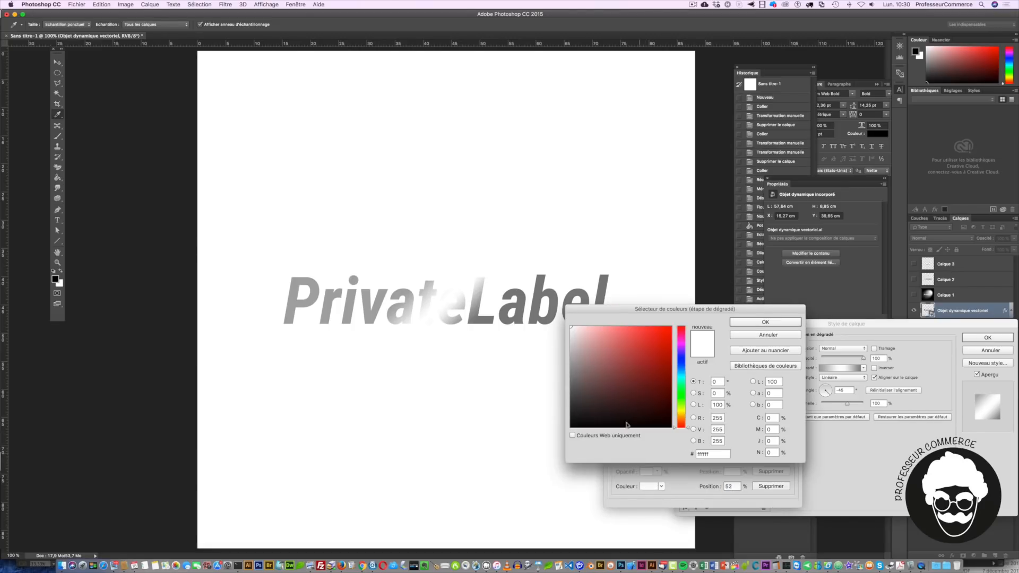
left_click_drag(571, 367, 571, 343)
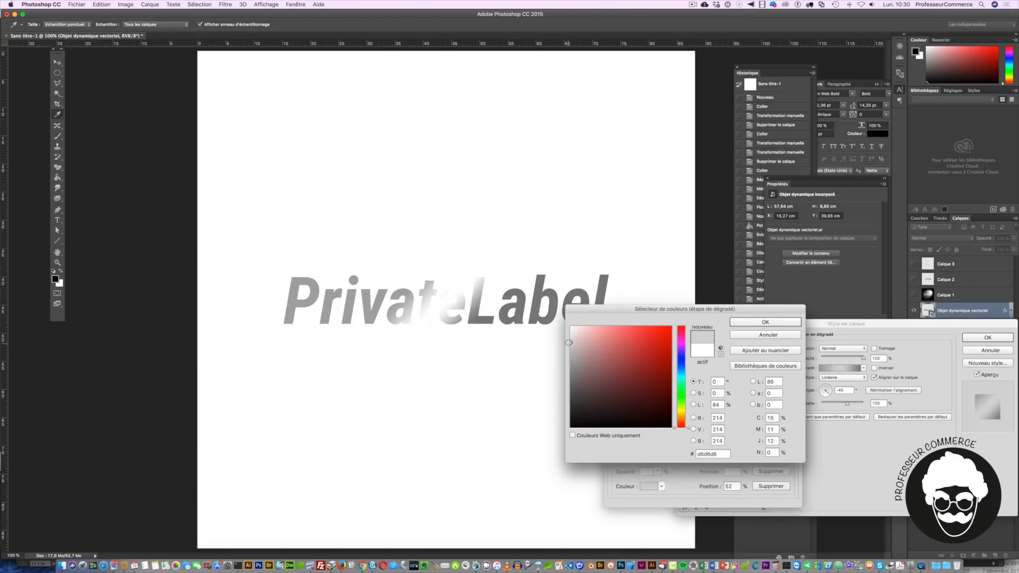
left_click(750, 324)
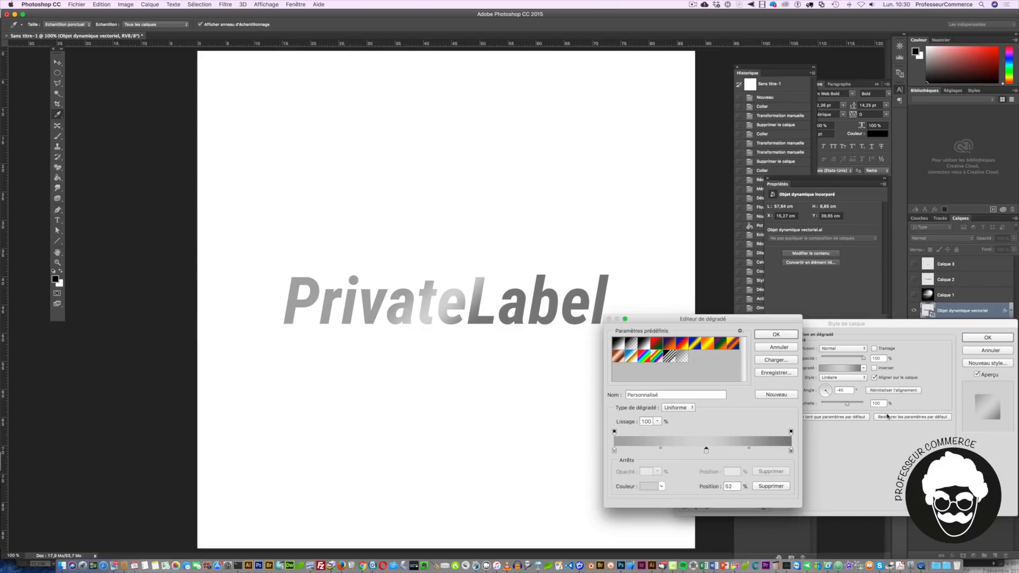
left_click(788, 336)
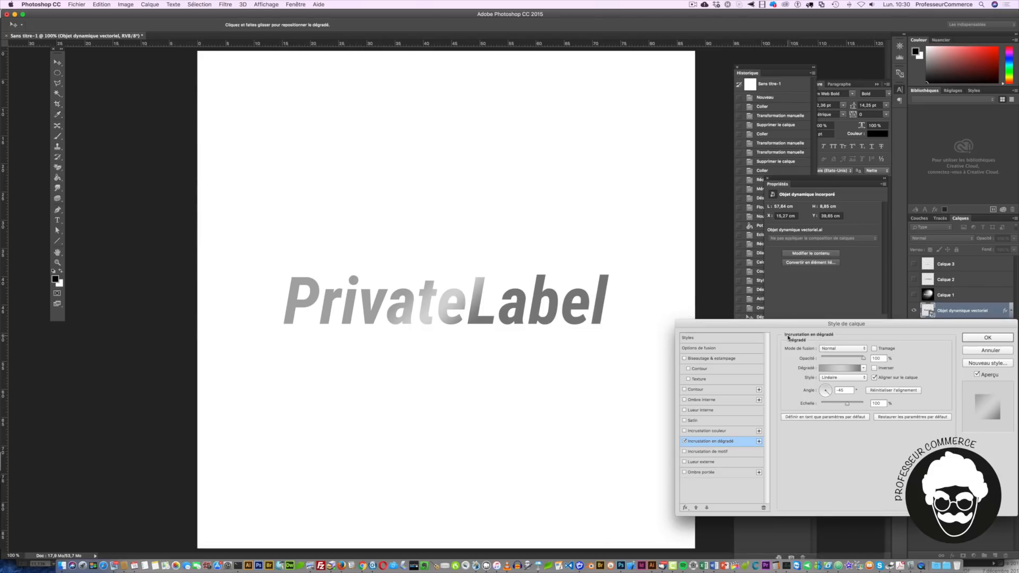
left_click(987, 339)
Make Calque 3 and Calque 2 visible again and add an Incrustation couleur effect to Calque 2.
left_click(914, 264)
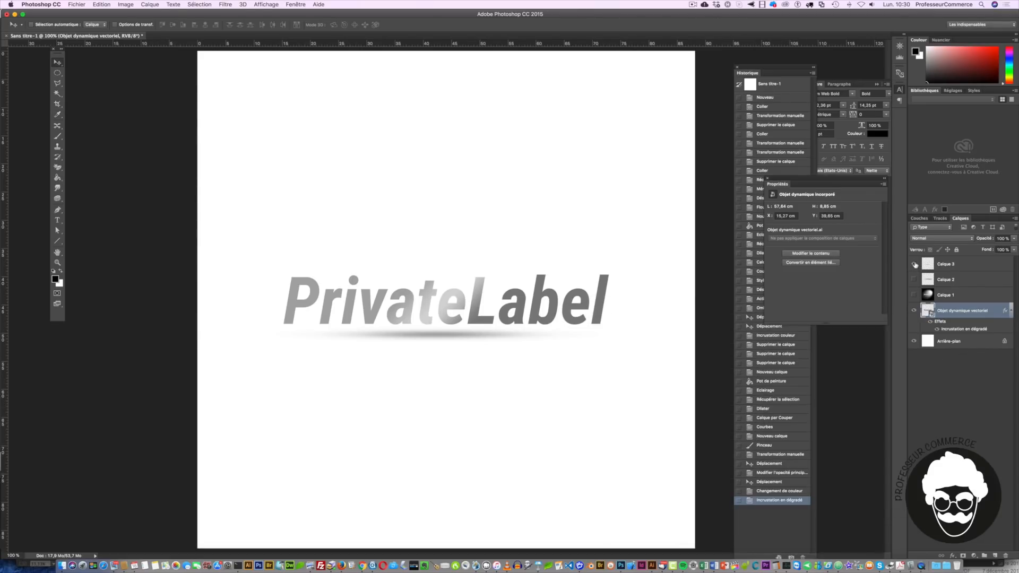
left_click(914, 279)
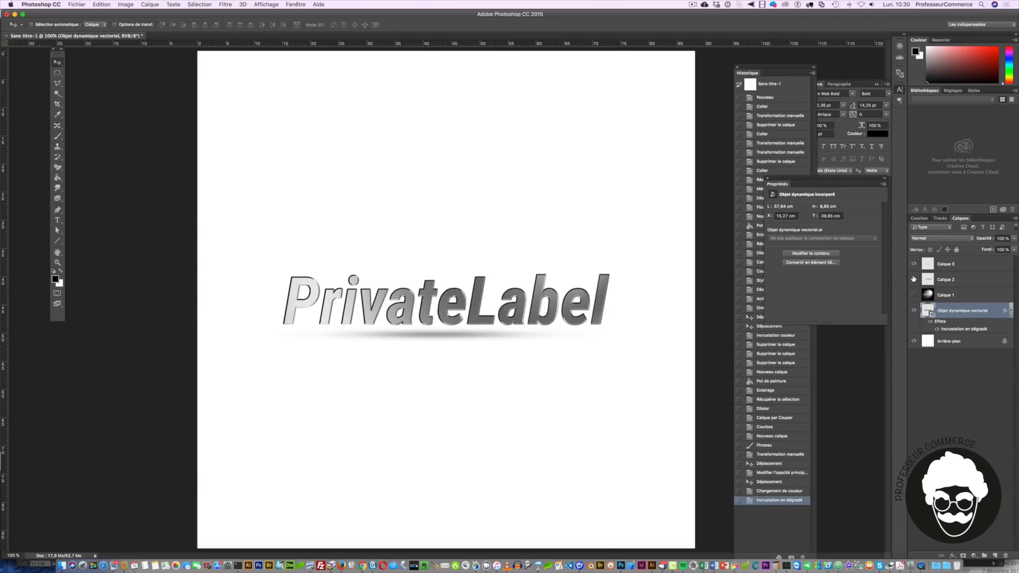
left_click(993, 283)
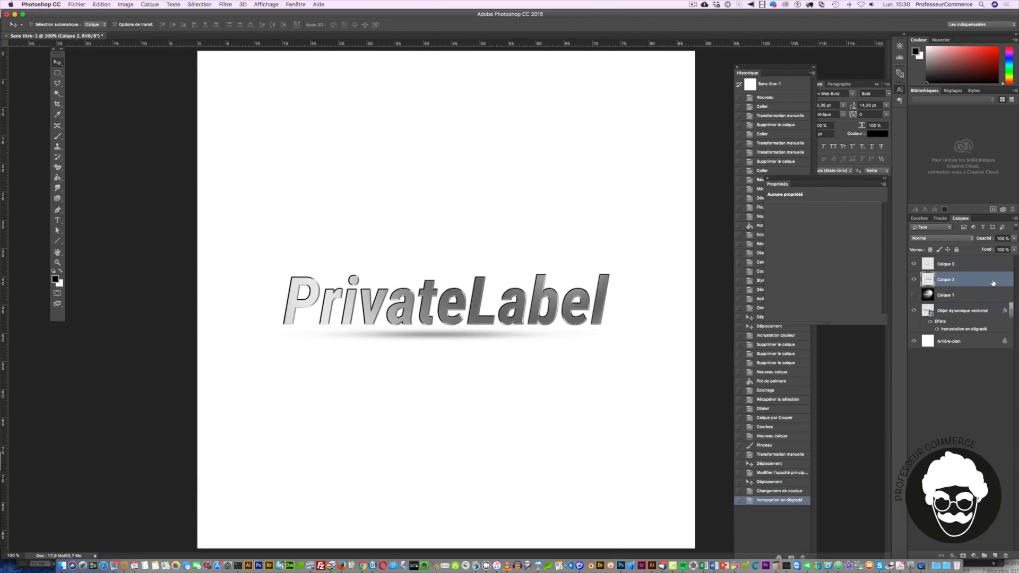
double_click(995, 283)
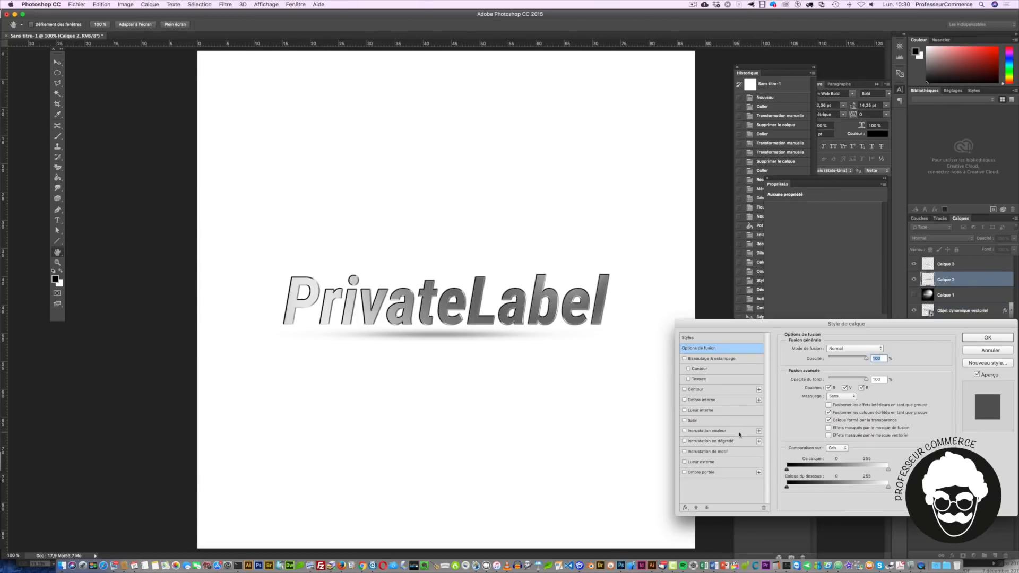
left_click(739, 435)
Set the colour overlay on Calque 2 to pink #fe65d1 and apply the layer style.
left_click(885, 349)
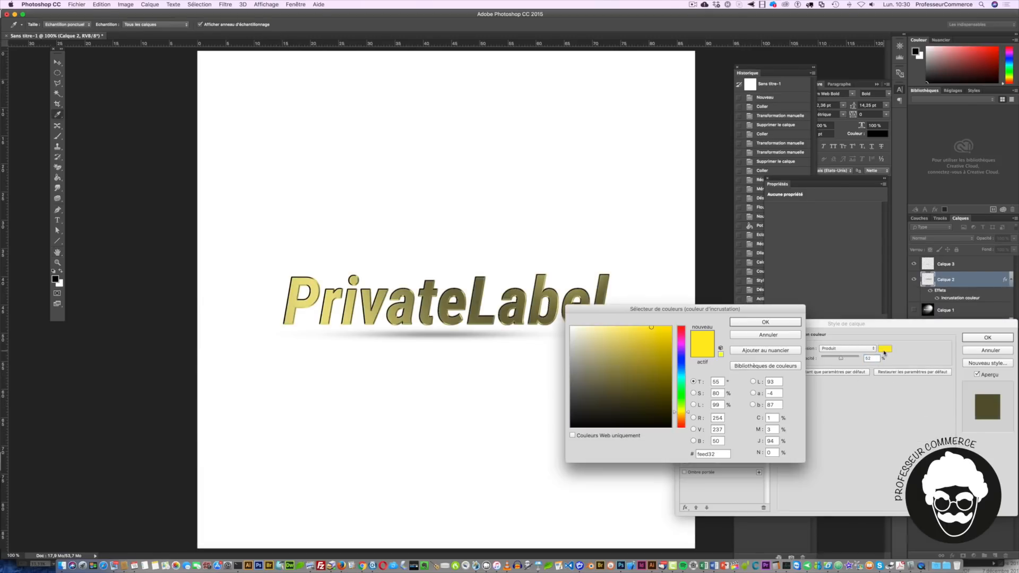
left_click(608, 329)
left_click_drag(609, 329, 632, 327)
left_click(680, 370)
left_click(680, 340)
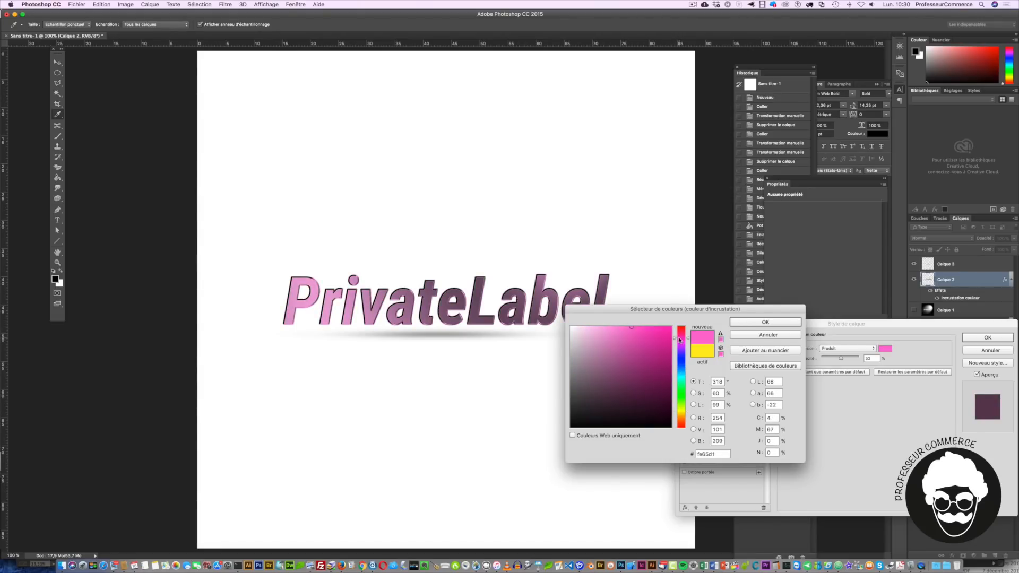
left_click(752, 324)
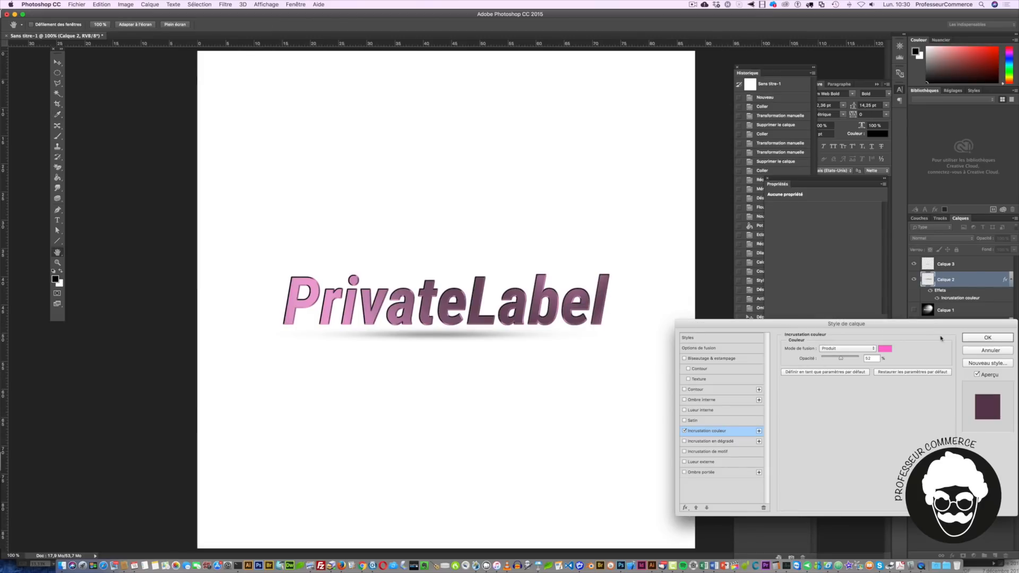
left_click(986, 338)
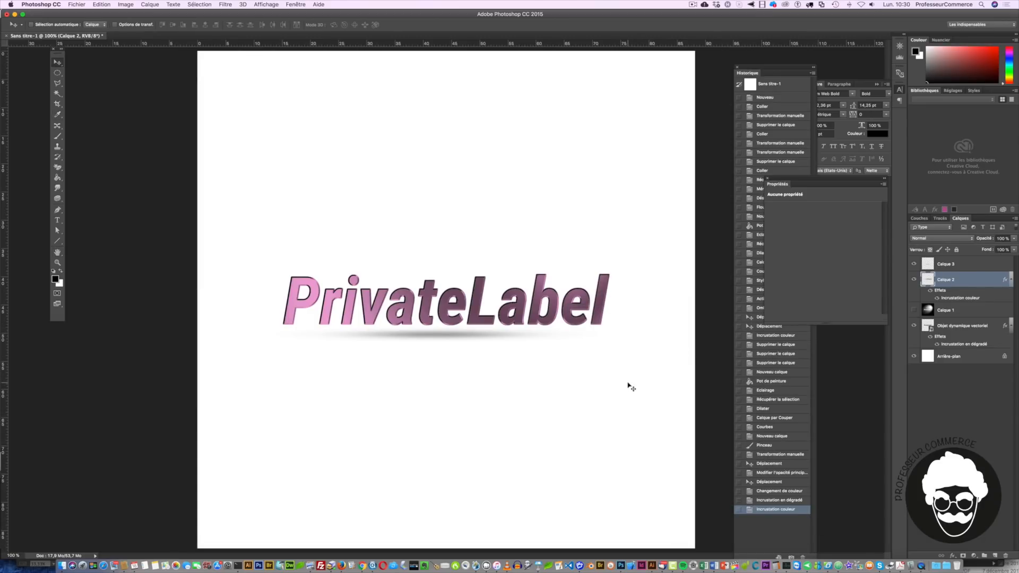